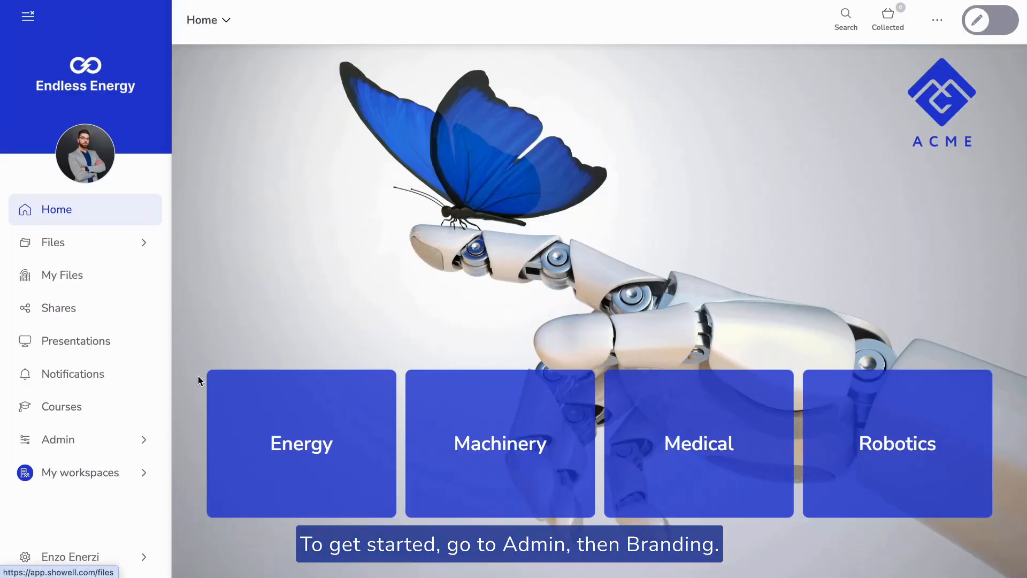
Step: Open the workspace's branding administration and bring up the details of the Default brand
click(134, 436)
scroll(264, 419, down, 3)
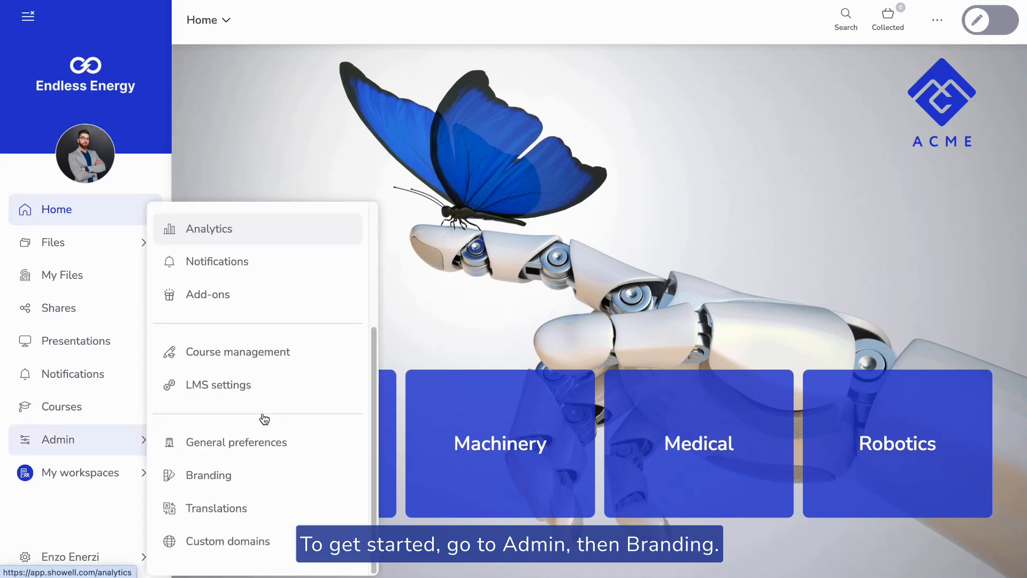
click(231, 480)
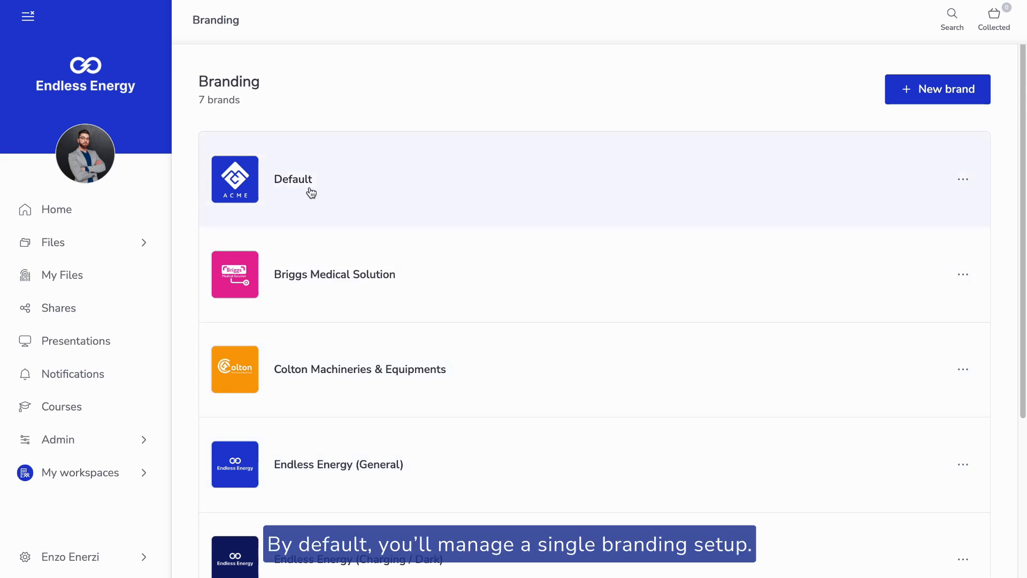
click(665, 188)
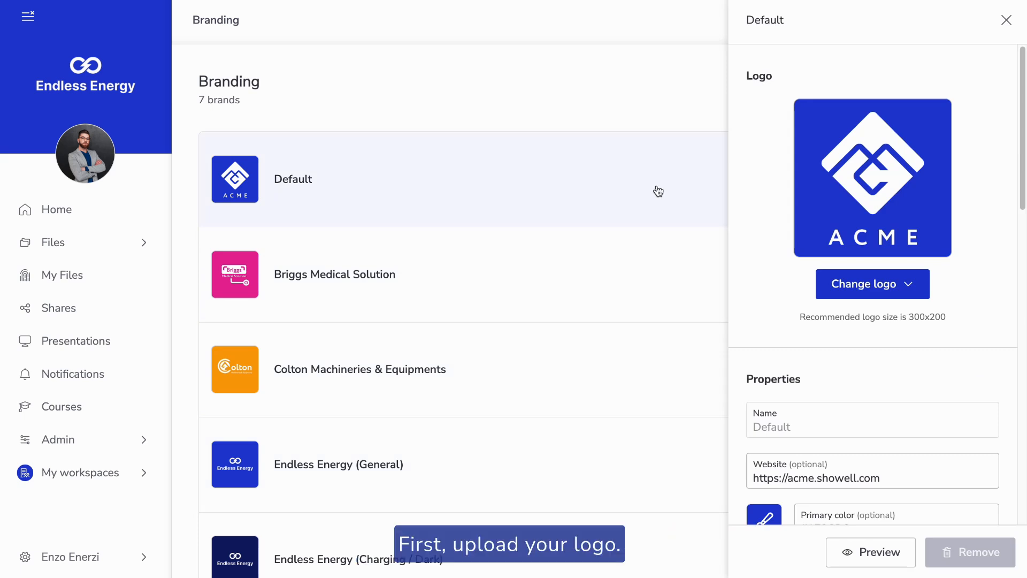
Step: Review the options for changing the Default brand's logo, then dismiss them
scroll(788, 164, down, 1)
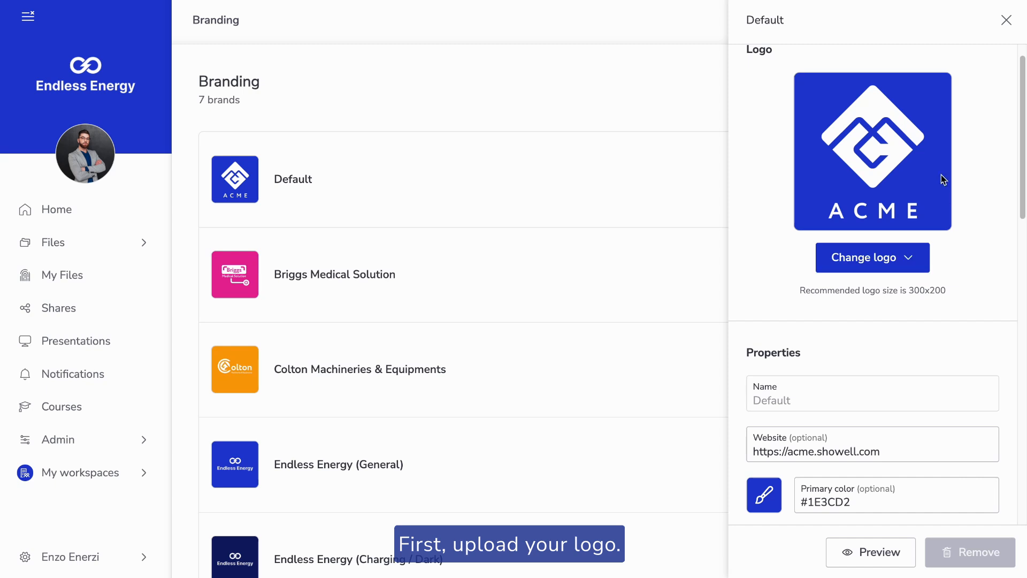
click(904, 262)
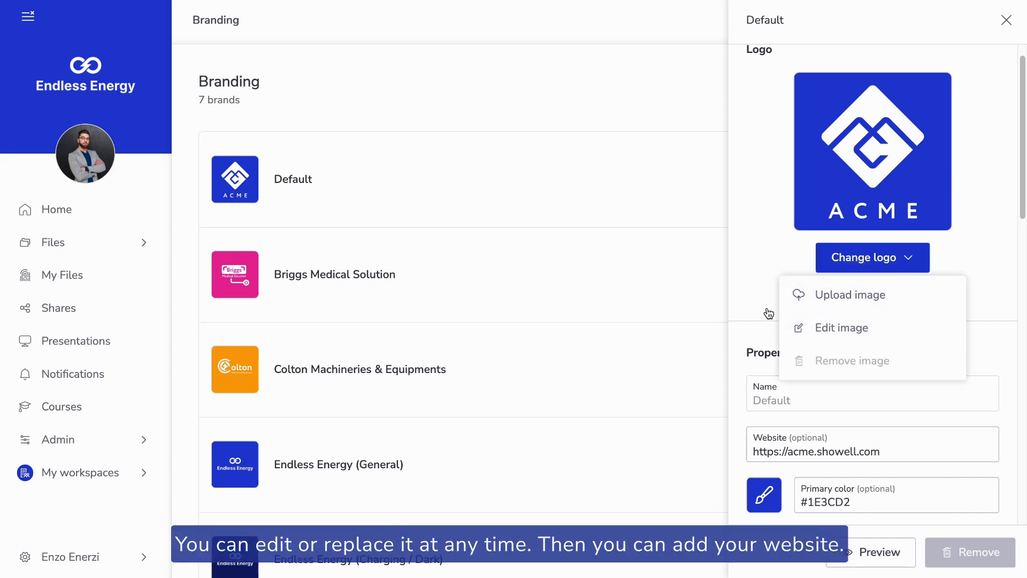
click(741, 295)
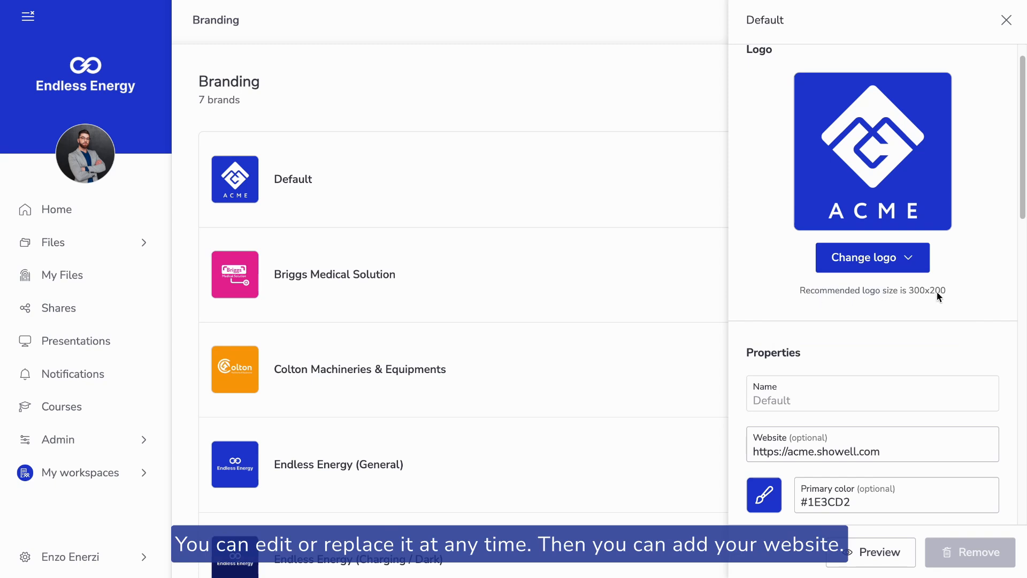
Step: Inspect the primary and secondary HEX color properties of the Default brand
scroll(953, 296, down, 4)
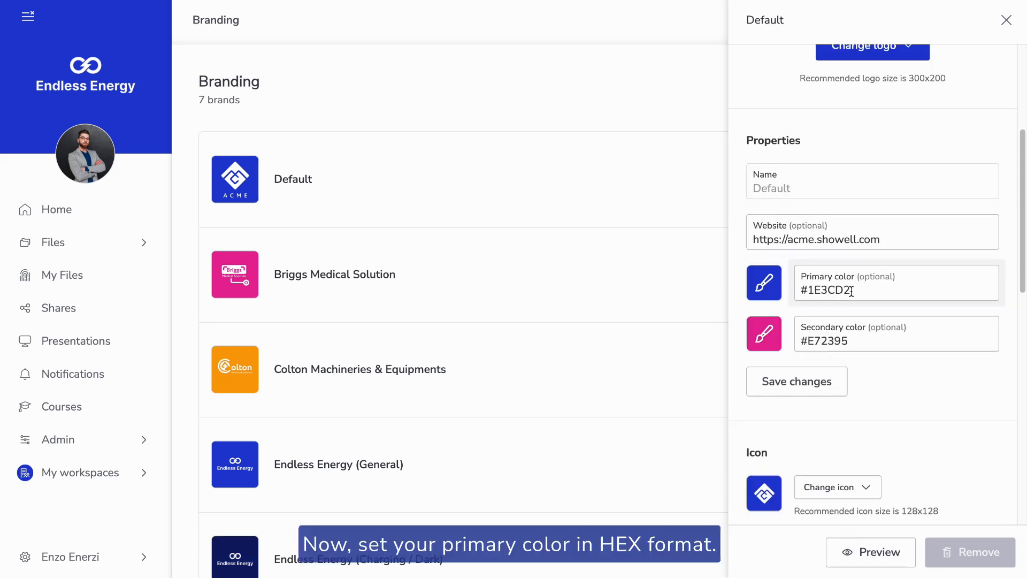
drag(803, 289, 862, 290)
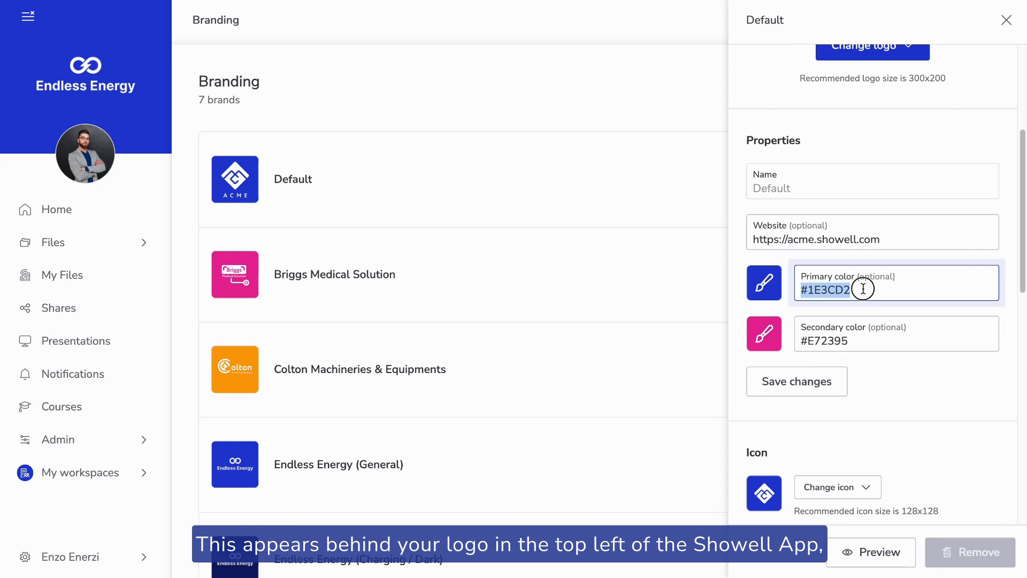
click(862, 290)
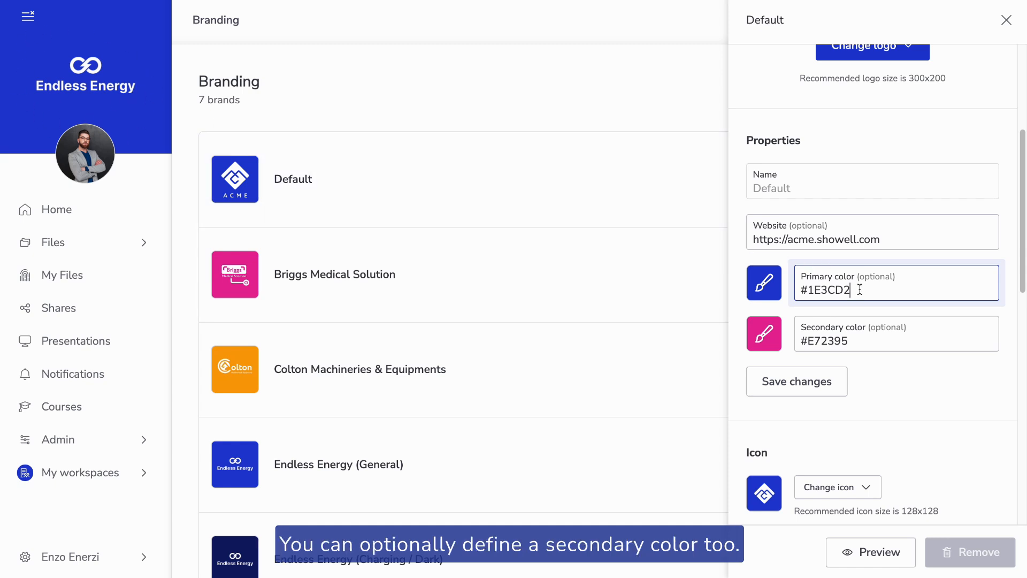
click(862, 342)
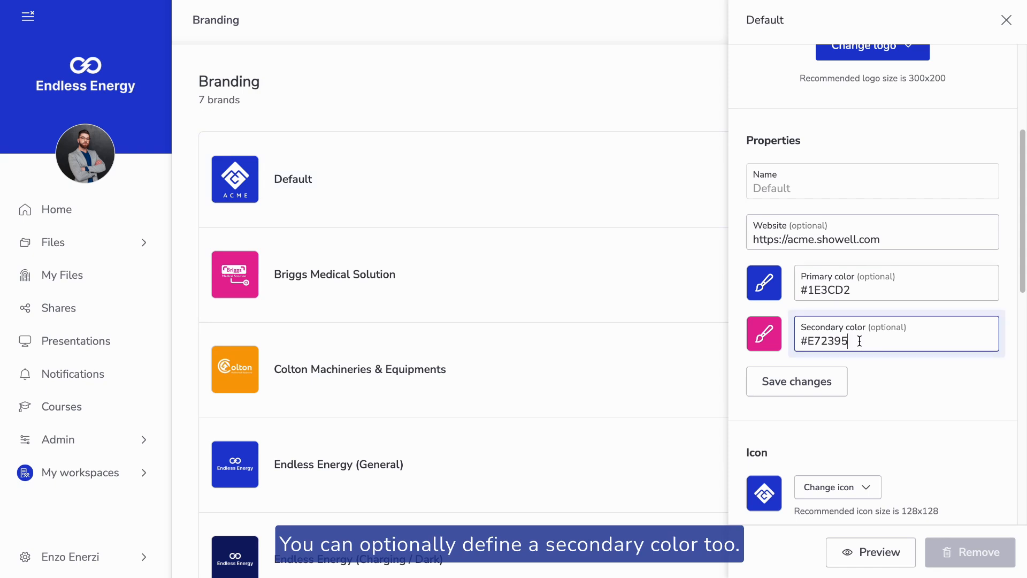
Step: Check the options for changing the Default brand's icon and dismiss them
scroll(881, 377, down, 3)
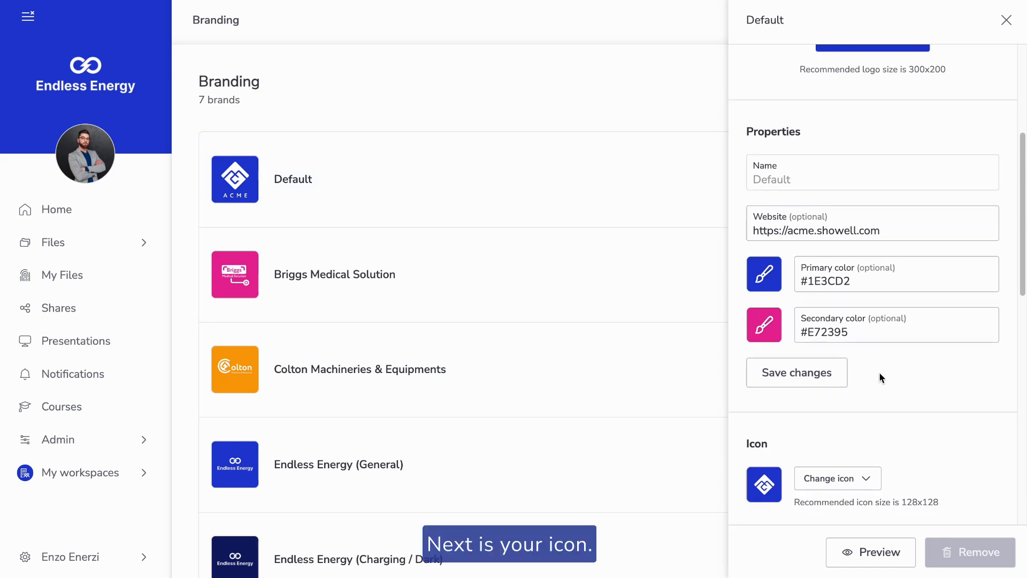
scroll(863, 346, down, 3)
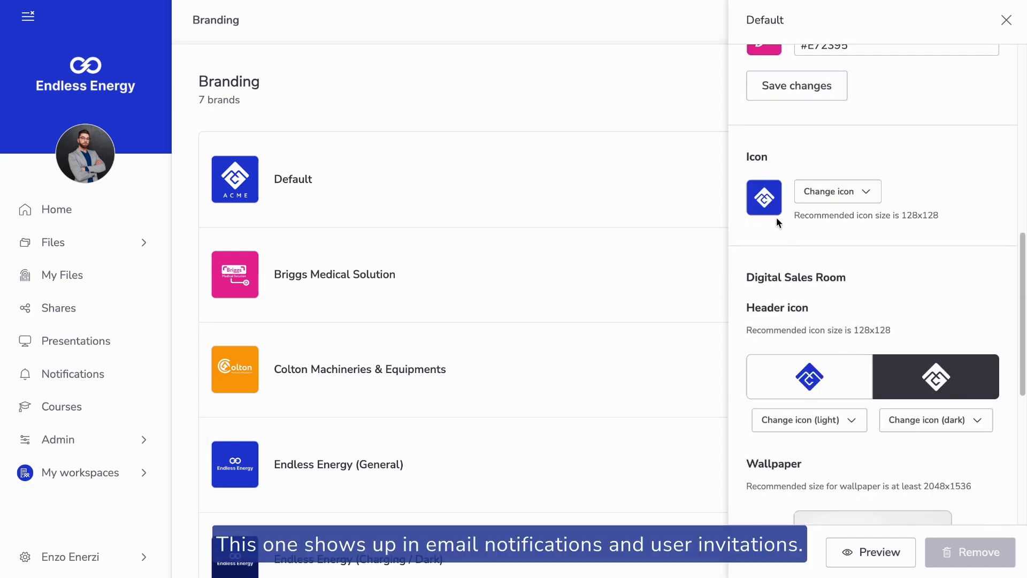
click(874, 200)
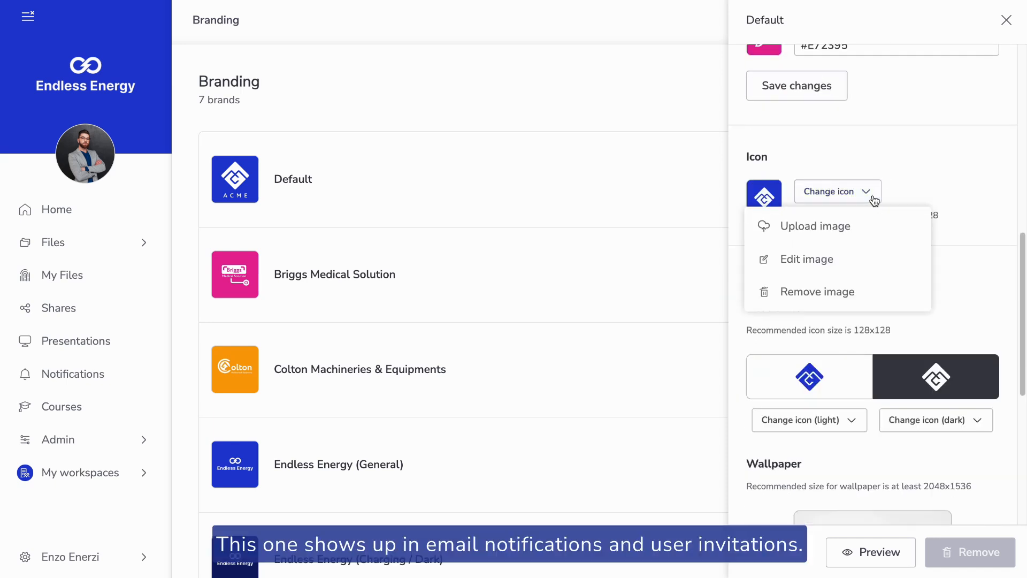
click(873, 200)
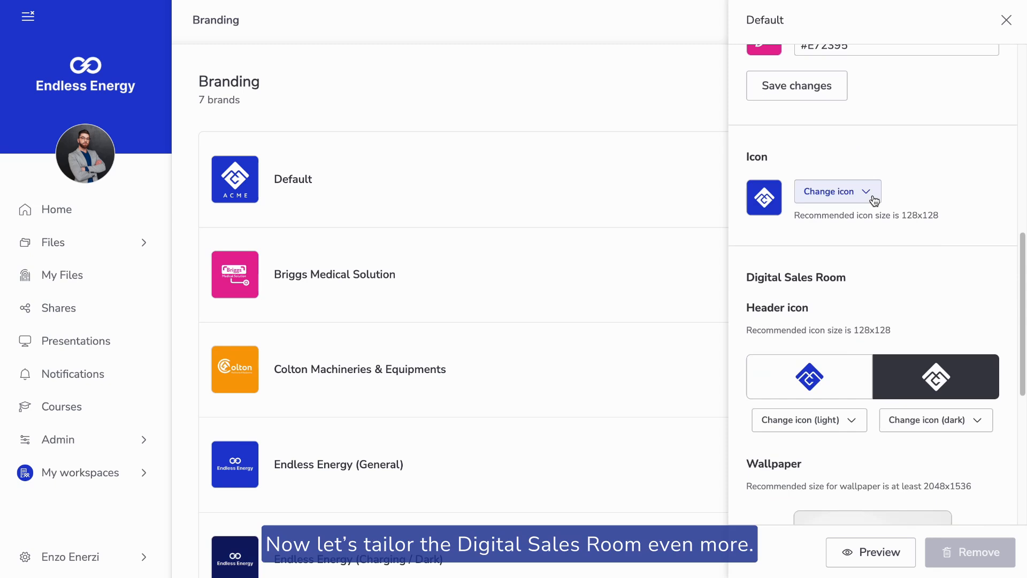
Step: Review the Digital Sales Room header icons, wallpaper and additional settings of the Default brand, then close its details
scroll(874, 201, down, 2)
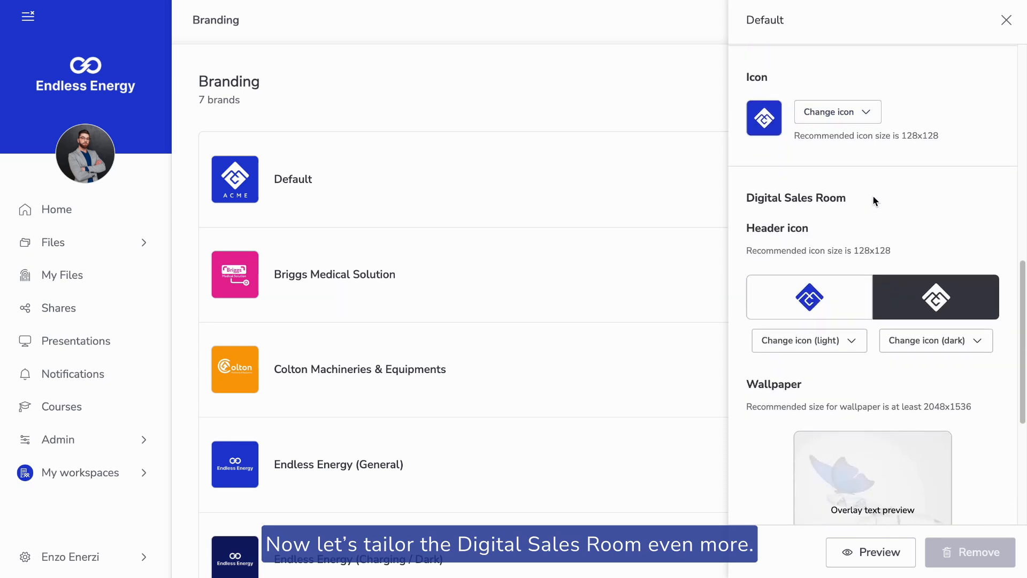
scroll(875, 201, down, 2)
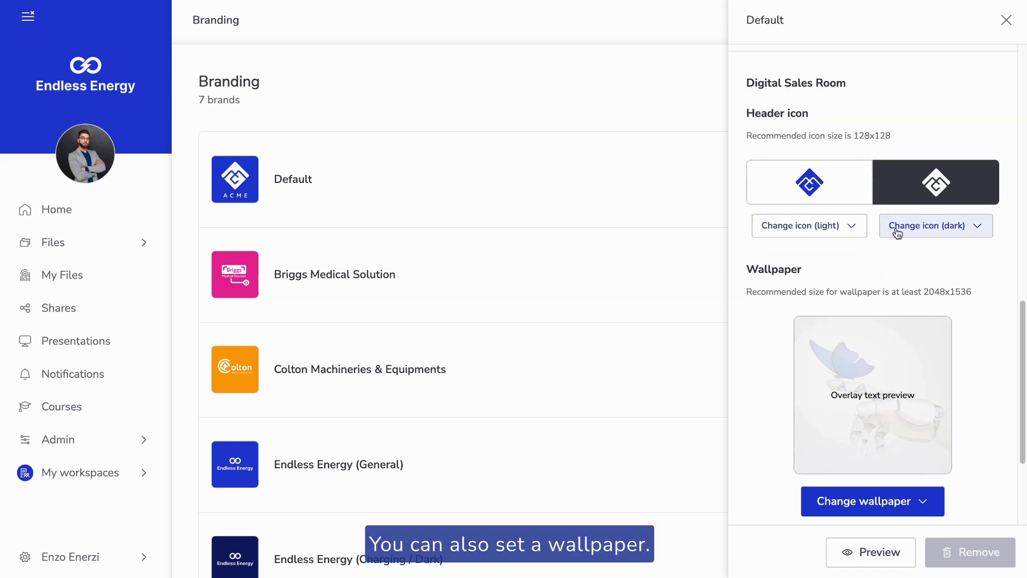
scroll(942, 243, down, 2)
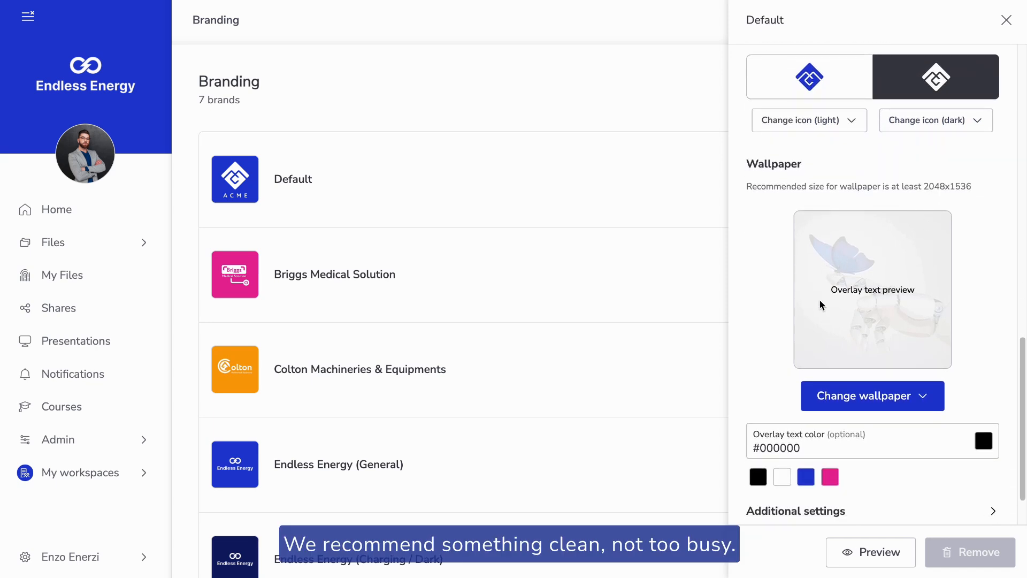
scroll(822, 310, down, 1)
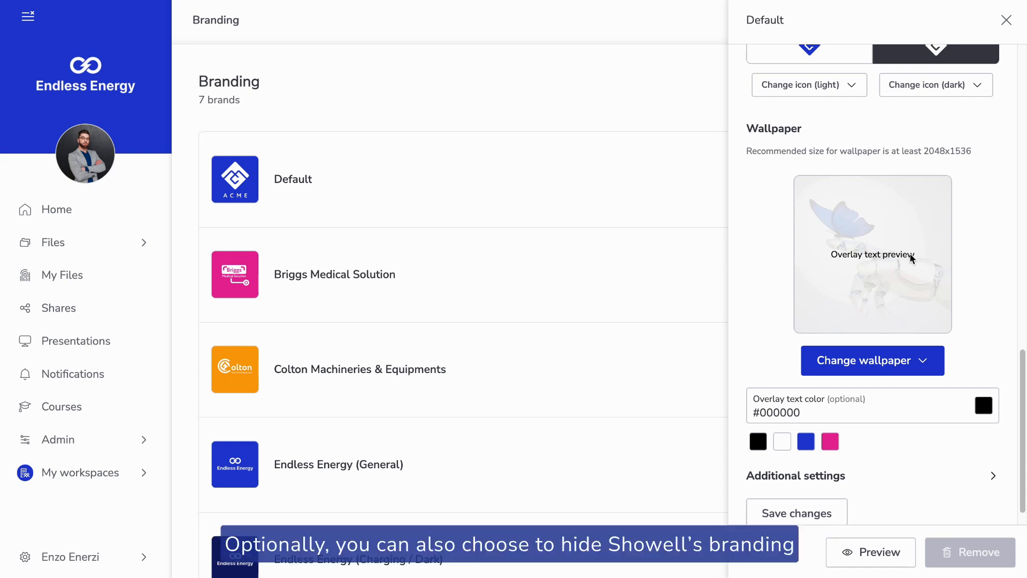
click(854, 478)
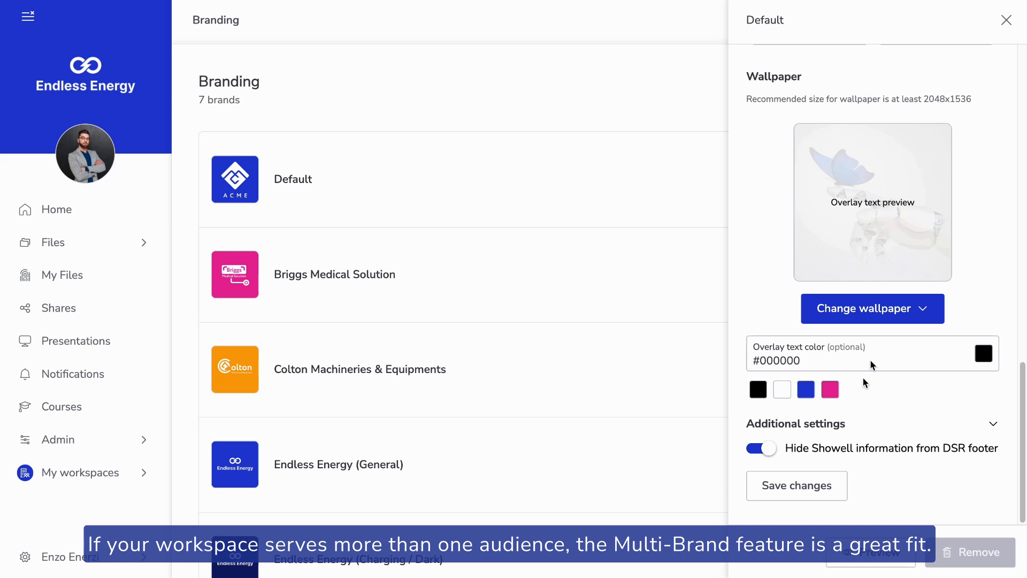
click(1006, 19)
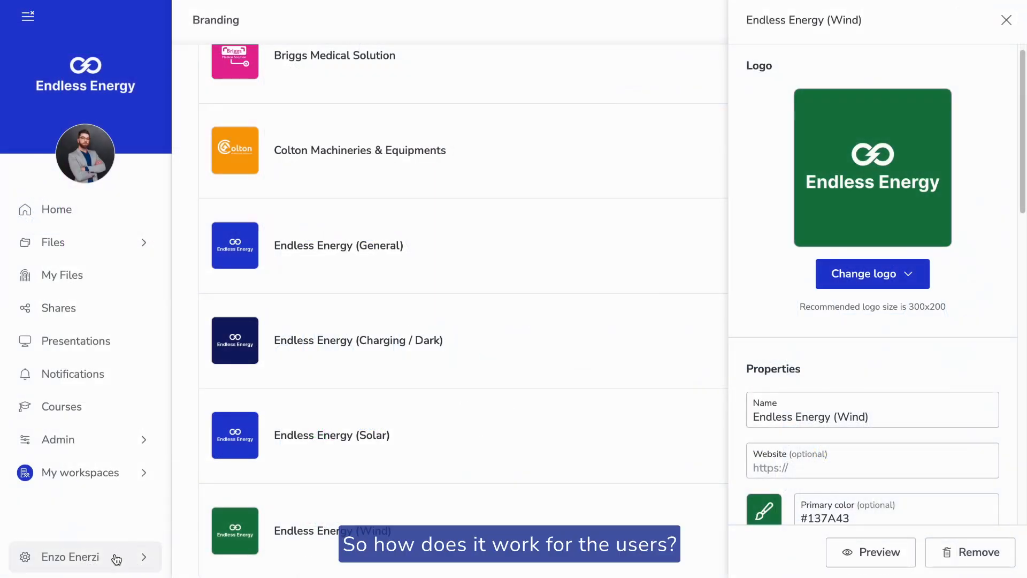
Step: Open the personal preferences and view the brands available for the account, keeping the current selection
click(117, 559)
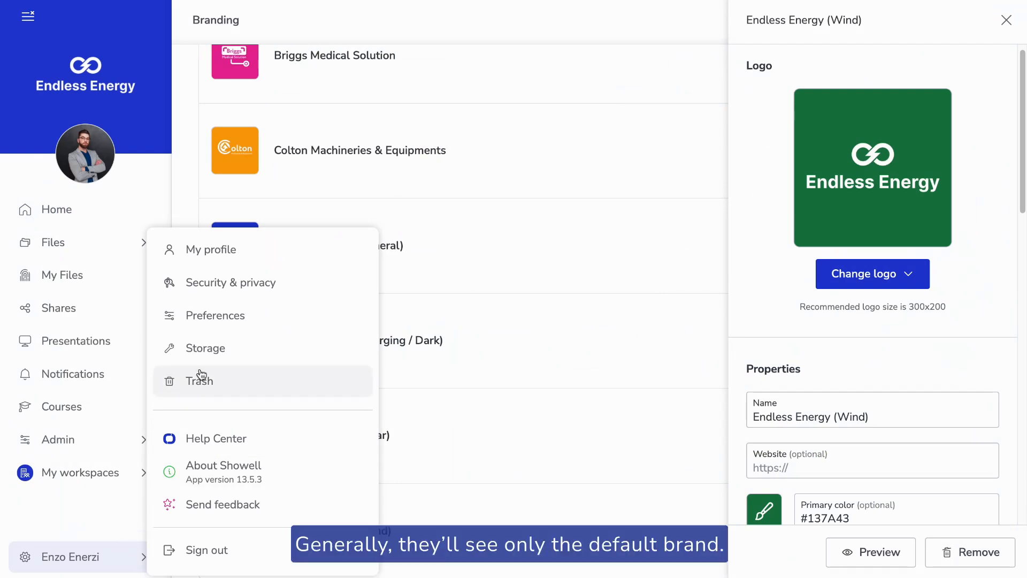
click(229, 325)
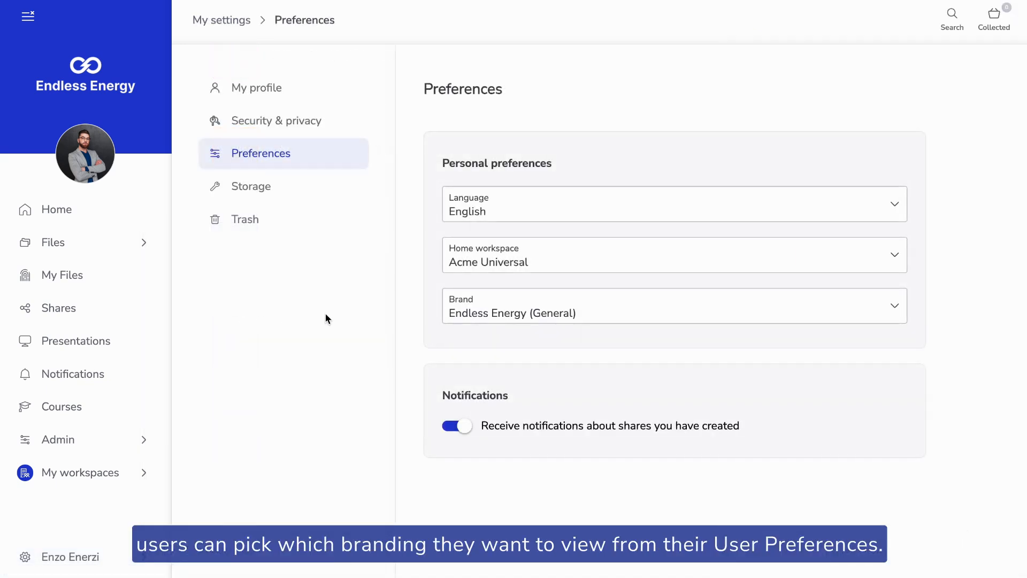
click(492, 318)
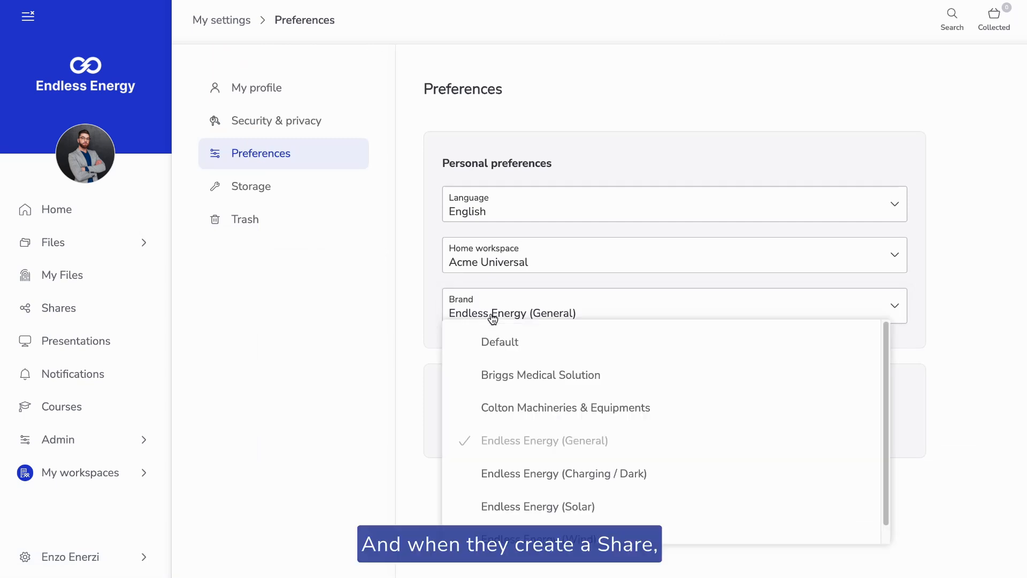
click(493, 319)
Step: Start creating a new share and open its brand selection
click(142, 309)
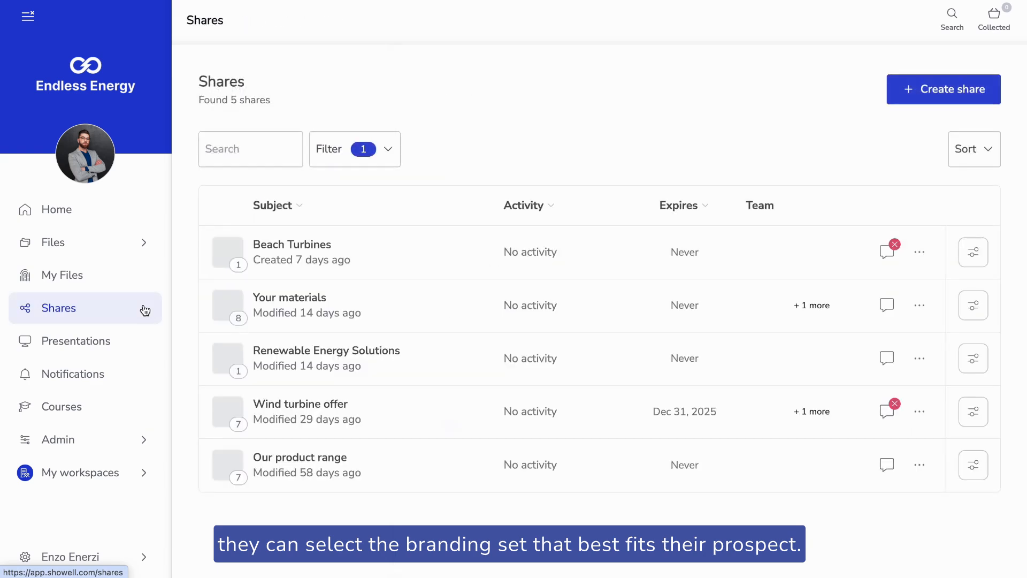
click(943, 89)
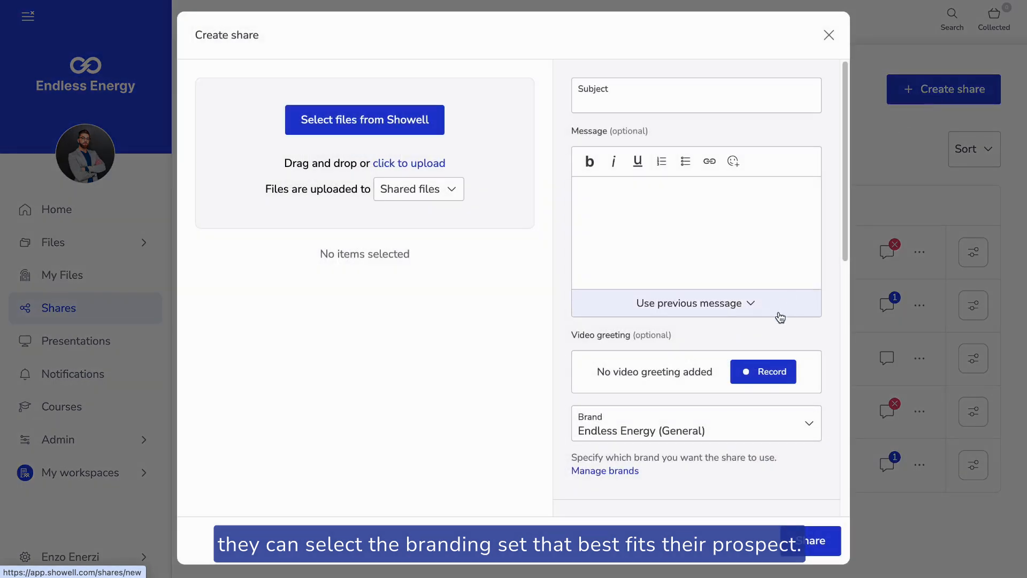
scroll(744, 342, down, 1)
click(742, 387)
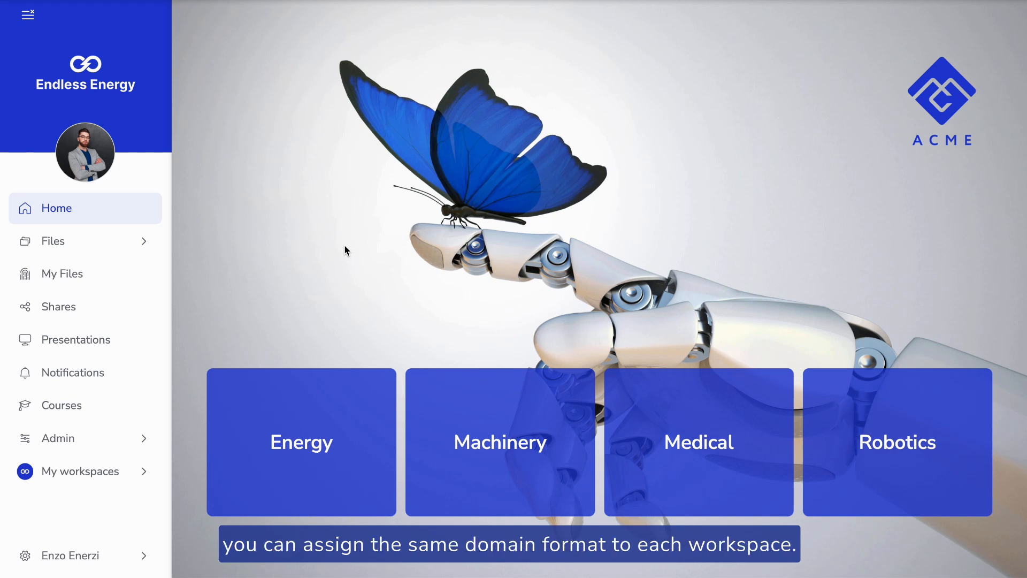
Step: Open the custom domains settings in the workspace administration
click(59, 443)
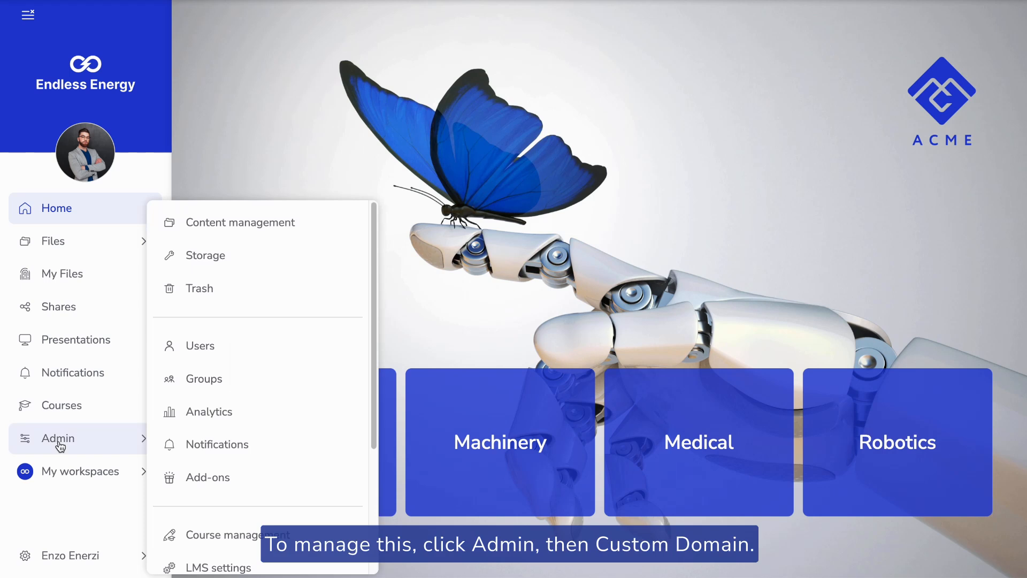
scroll(273, 423, down, 3)
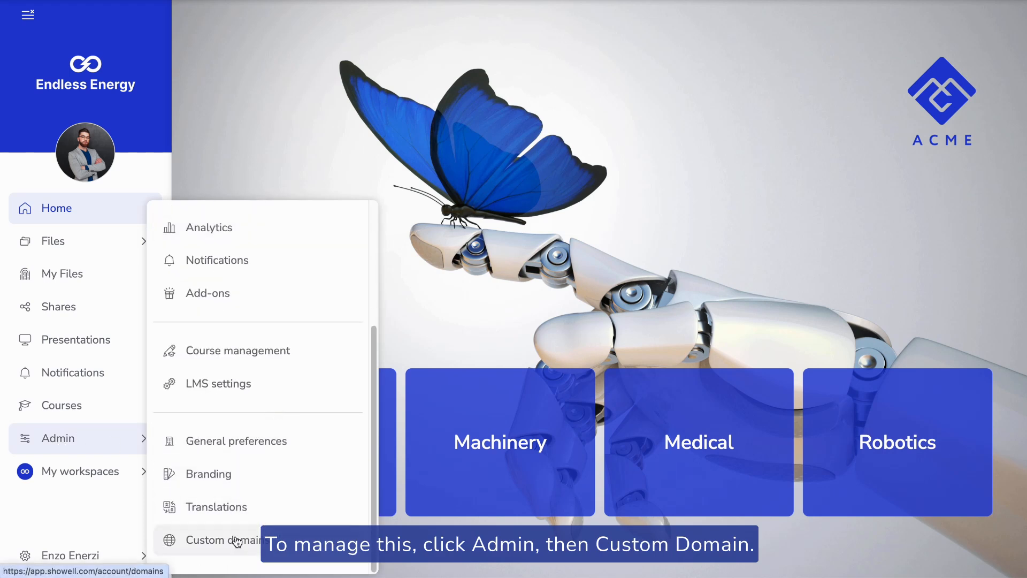
click(237, 540)
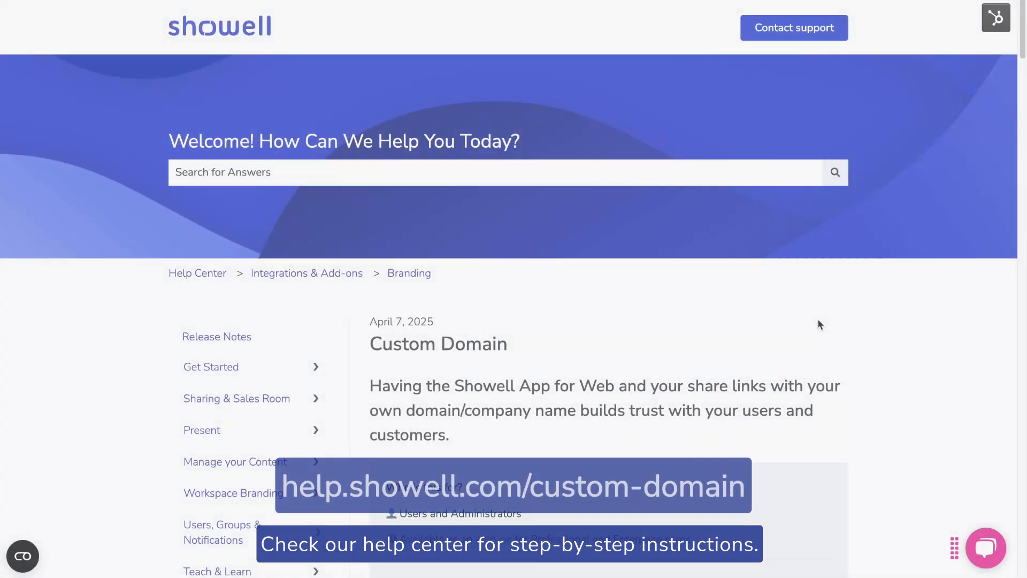
Step: Read through the Custom Domain help article down to its setup guide
scroll(820, 324, down, 10)
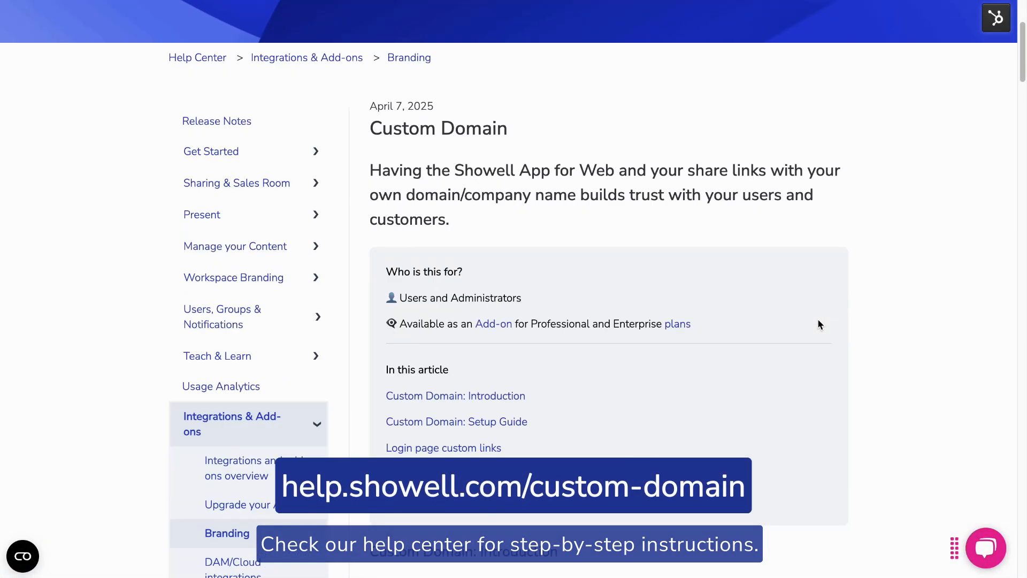
scroll(820, 324, down, 15)
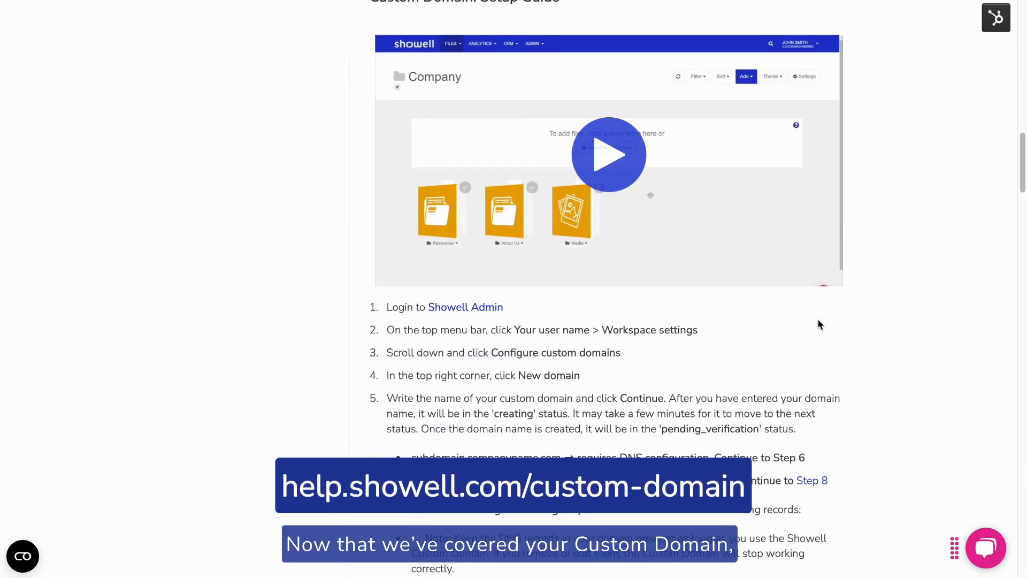
scroll(820, 325, down, 6)
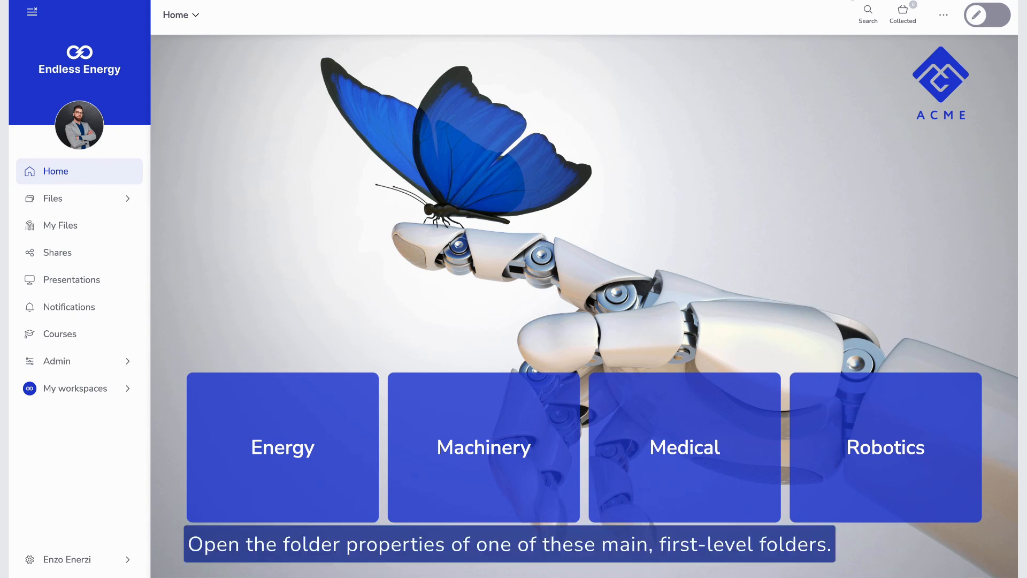
Step: Turn on editing for the Home folder and open the Energy folder's properties at its wallpaper setting
click(984, 19)
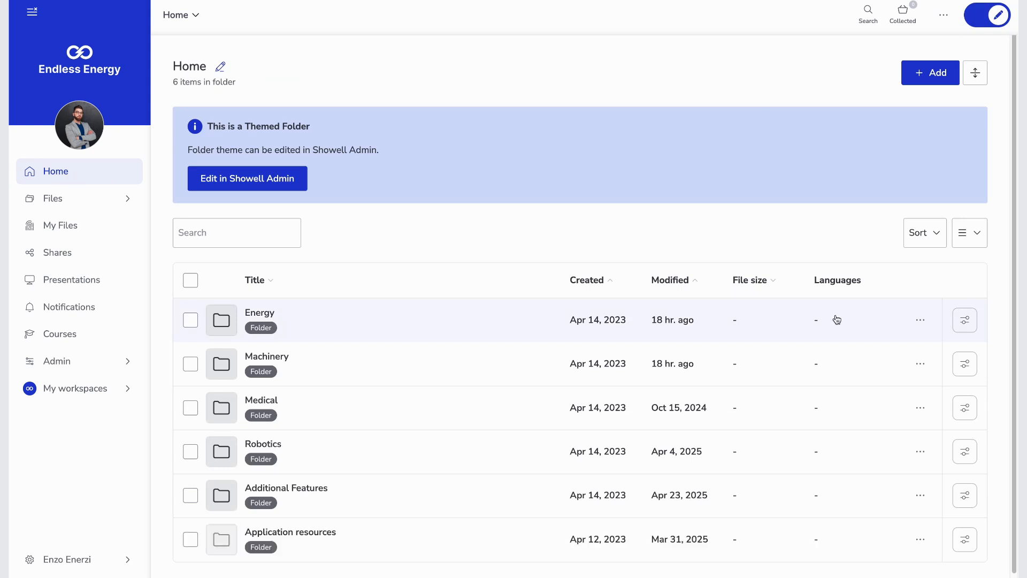
click(965, 320)
scroll(967, 324, down, 7)
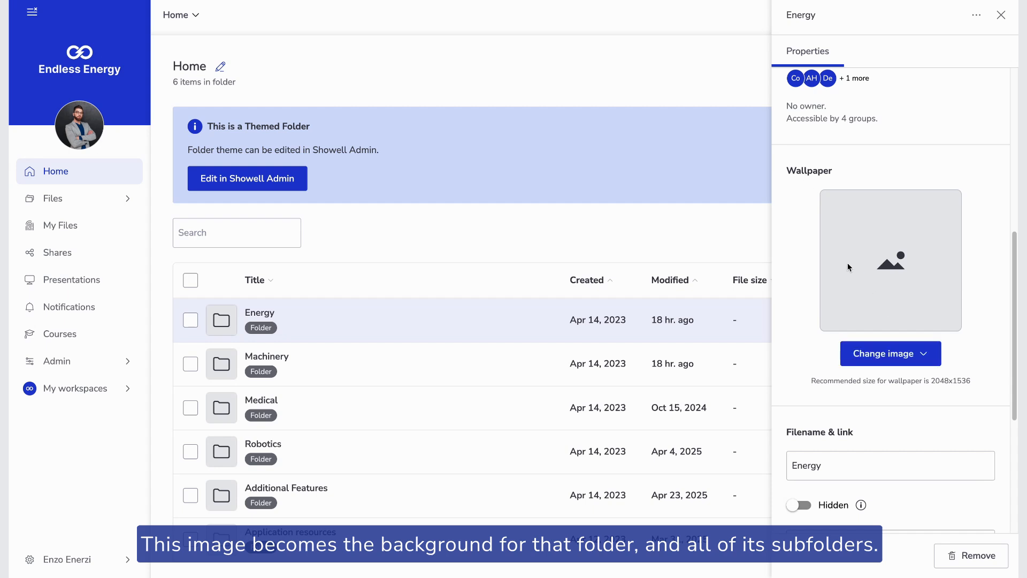
Step: Set the Energy folder's wallpaper to the Endless Energy Light image from the Backgrounds gallery and close the folder's properties
click(885, 353)
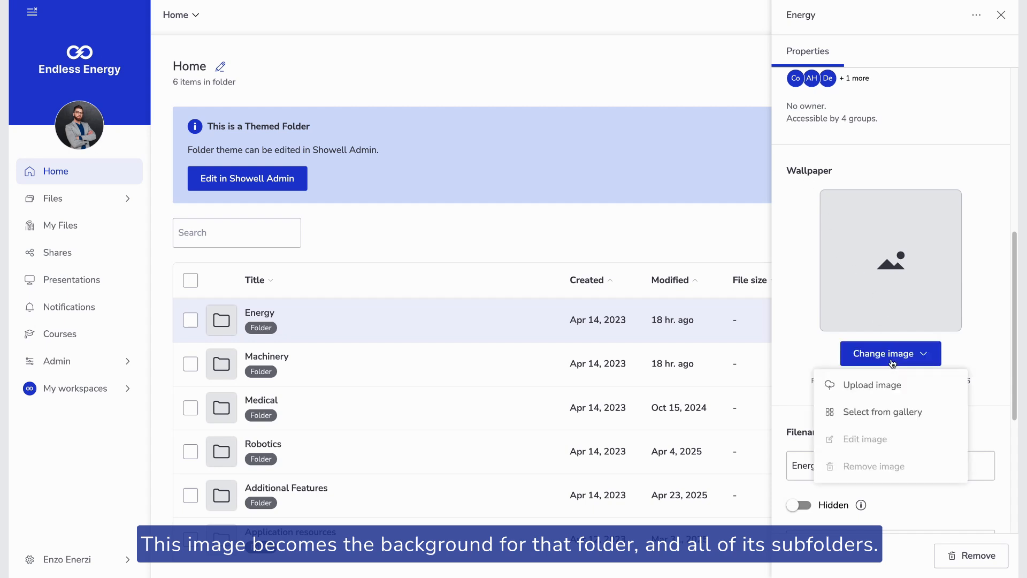
click(872, 411)
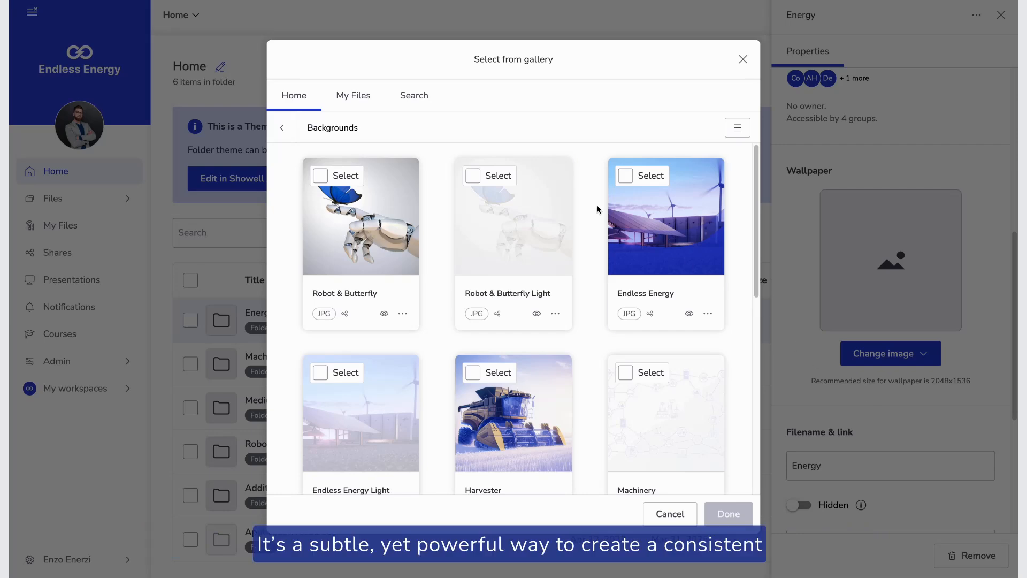
click(383, 384)
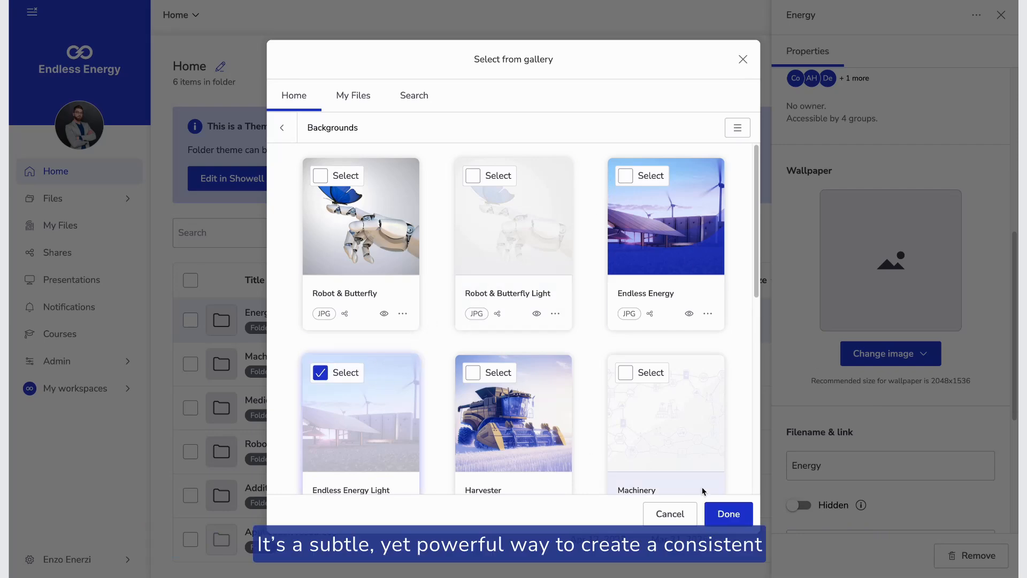
click(728, 514)
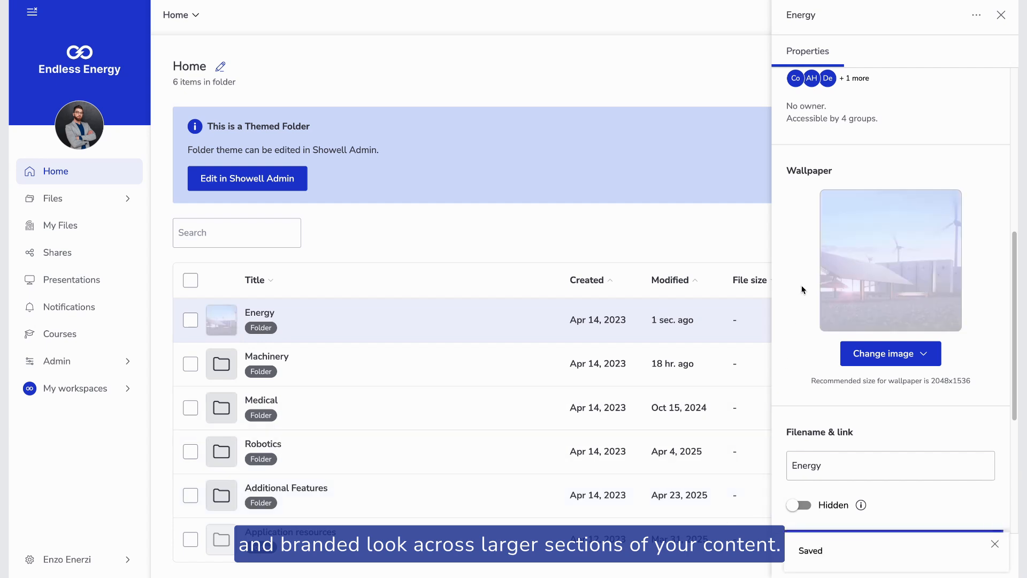
click(1001, 16)
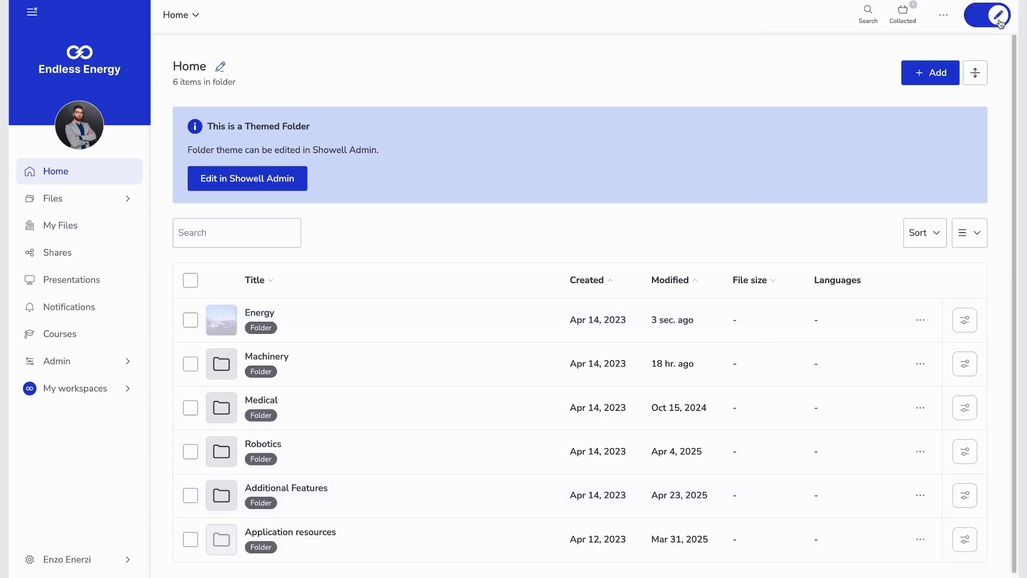
Step: Open the Energy folder, leave editing mode and view its Solutions subfolder
click(366, 321)
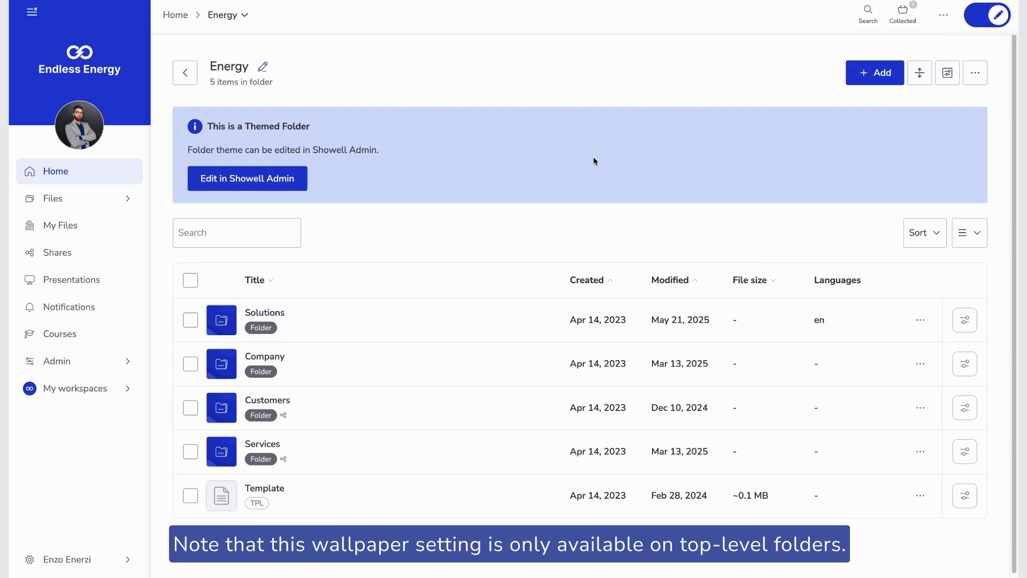
click(978, 20)
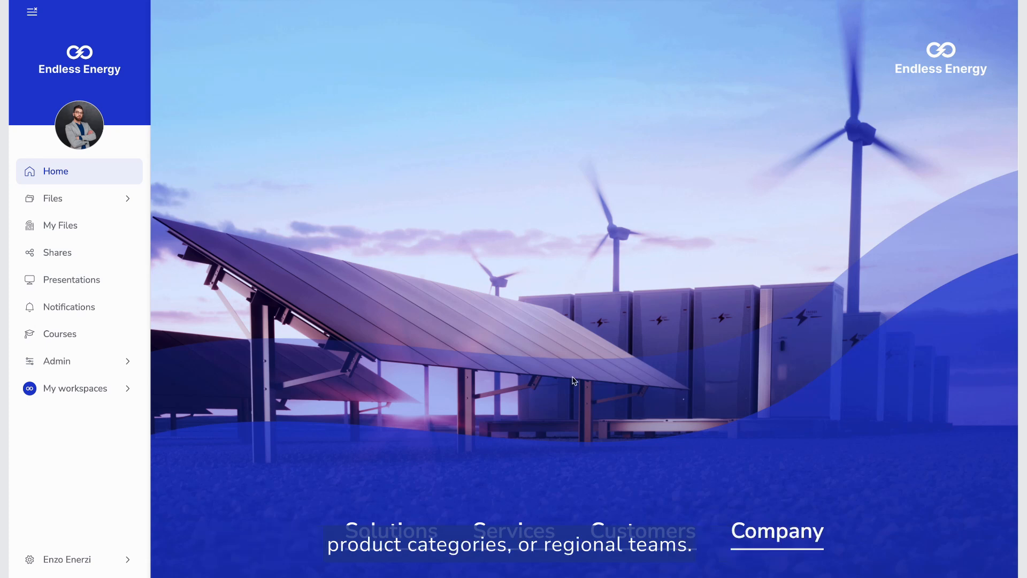
click(410, 521)
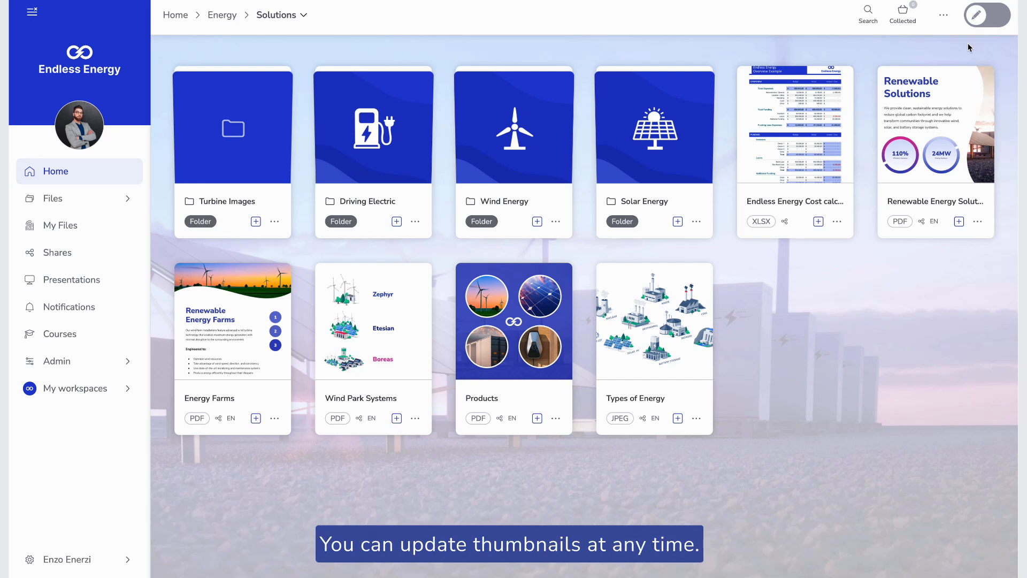
Step: Turn on editing in the Solutions folder and view the thumbnail image options of the Endless Energy Cost calculator file
click(980, 20)
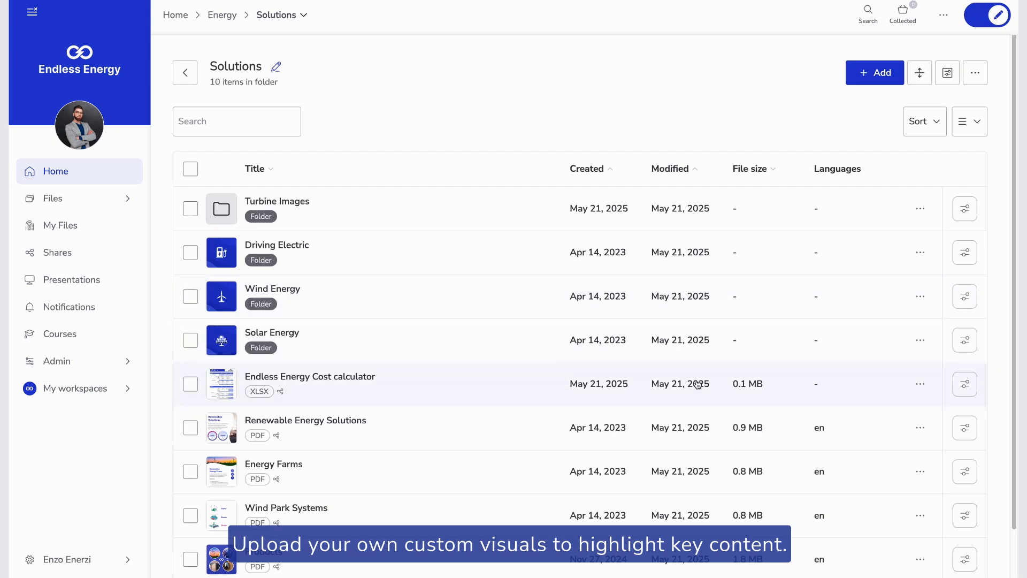
click(965, 384)
scroll(964, 385, down, 9)
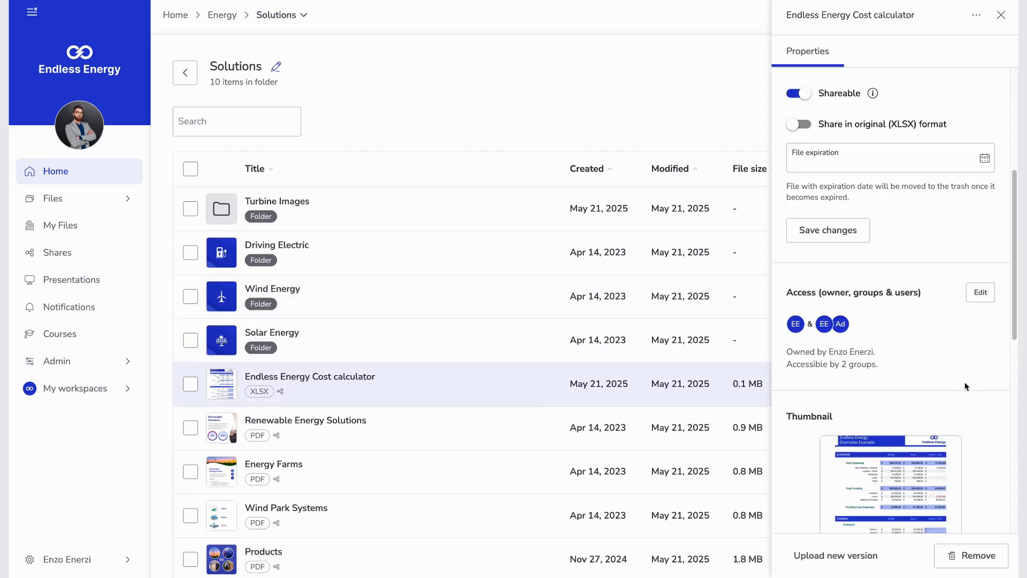
click(923, 392)
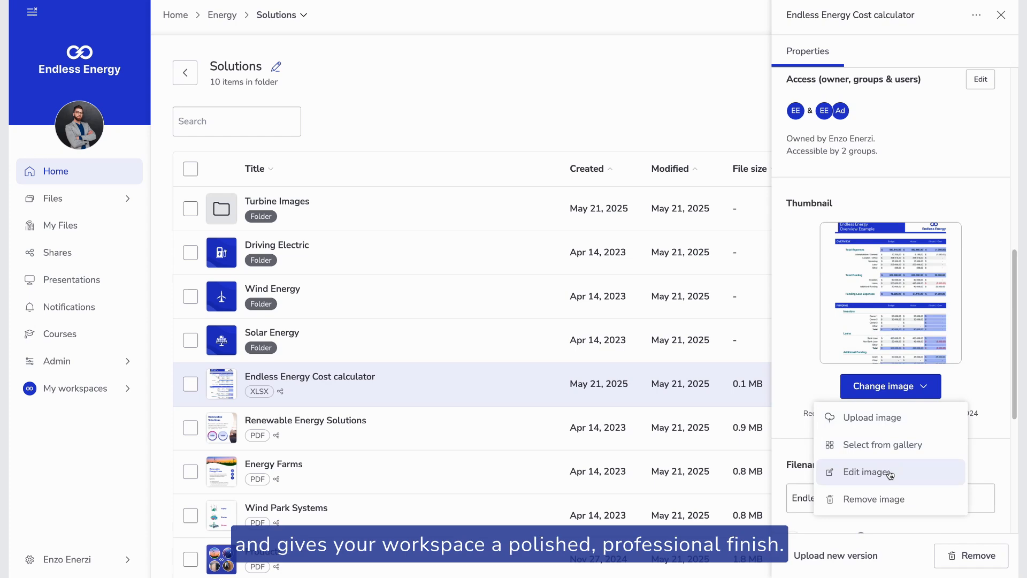
click(773, 324)
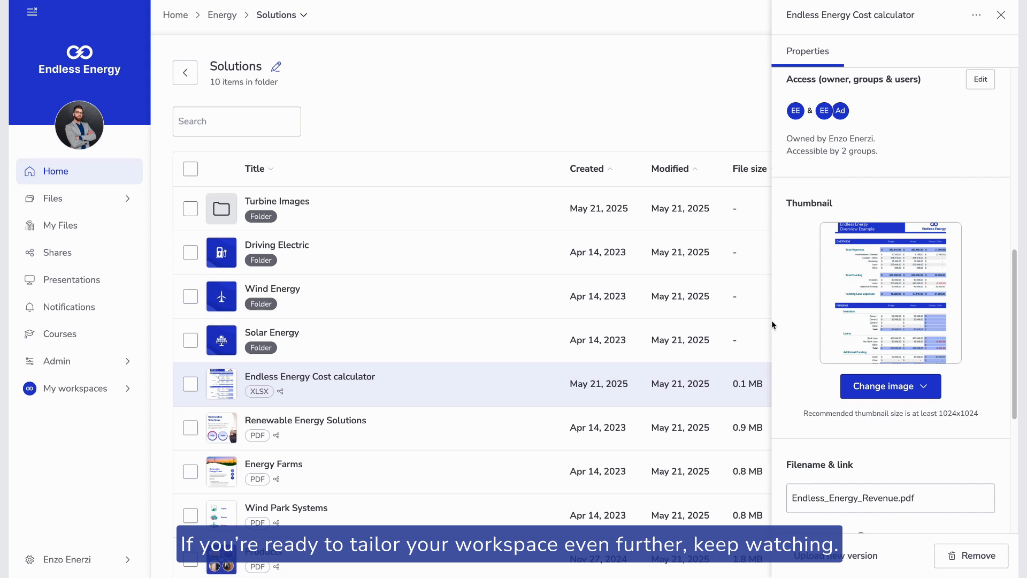
Step: Hide the navigation sidebar, open the Acme Energy page in the Energy folder and look through its brands, services and brochures
click(94, 71)
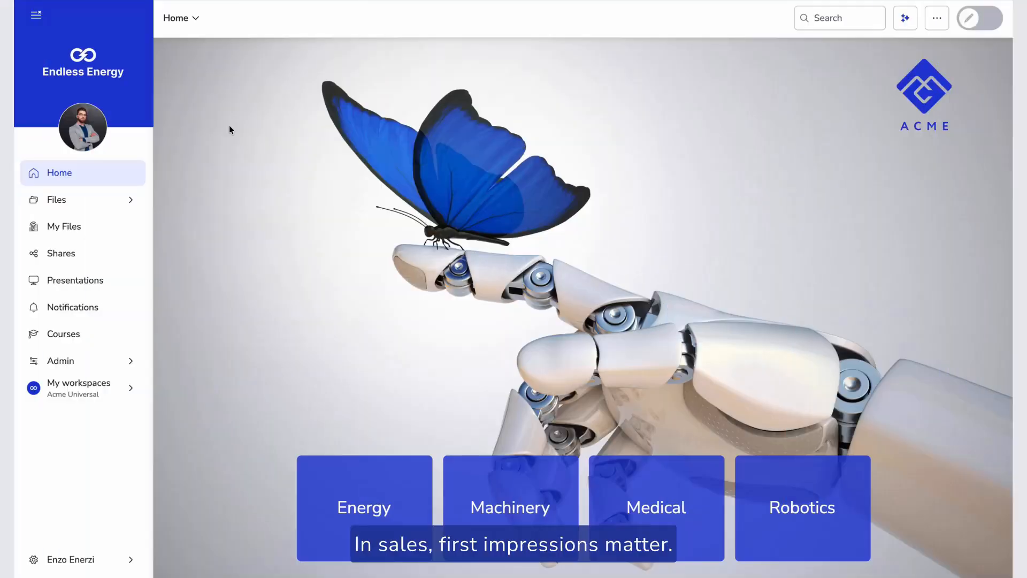
click(36, 15)
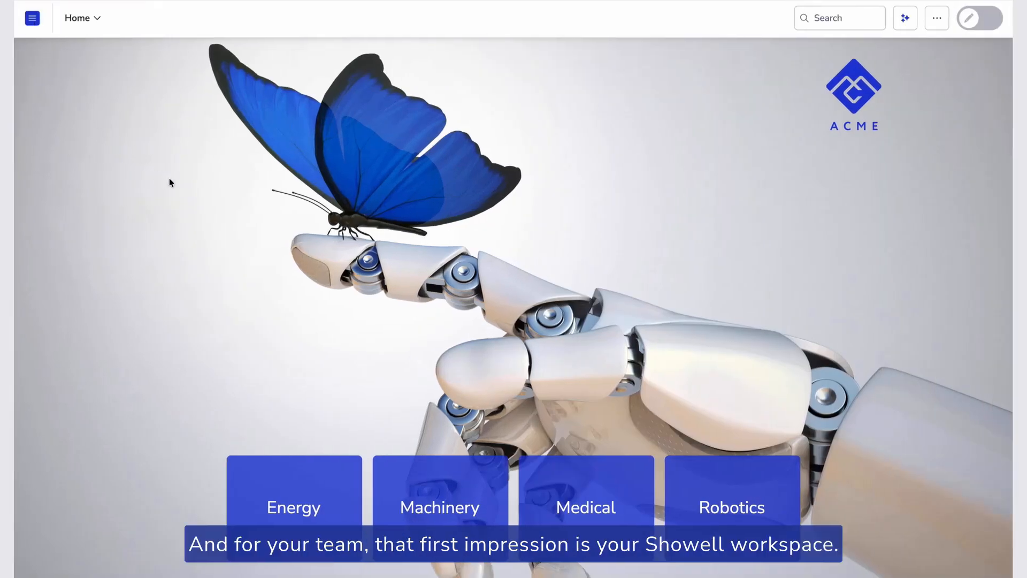
click(436, 510)
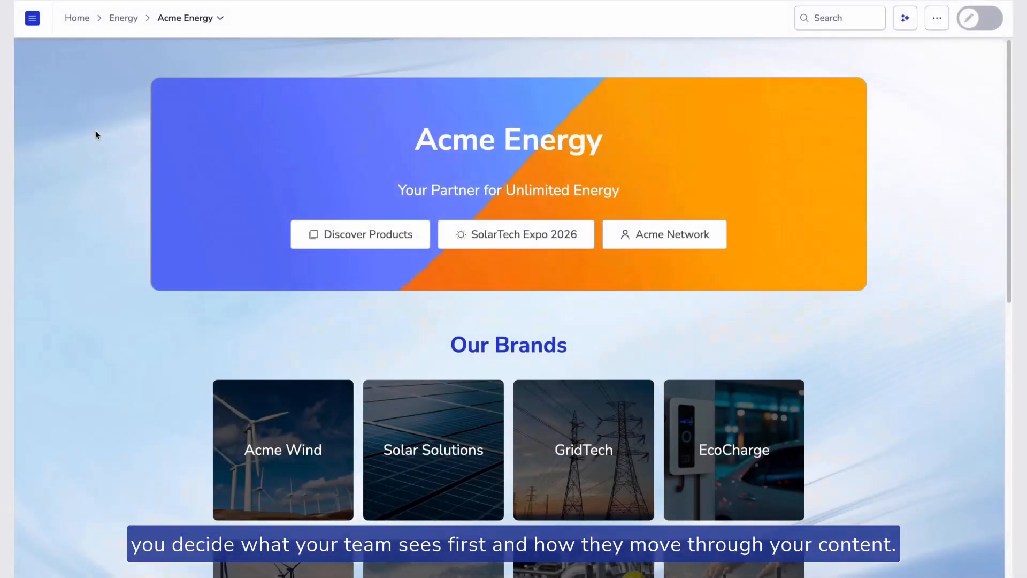
scroll(96, 134, down, 5)
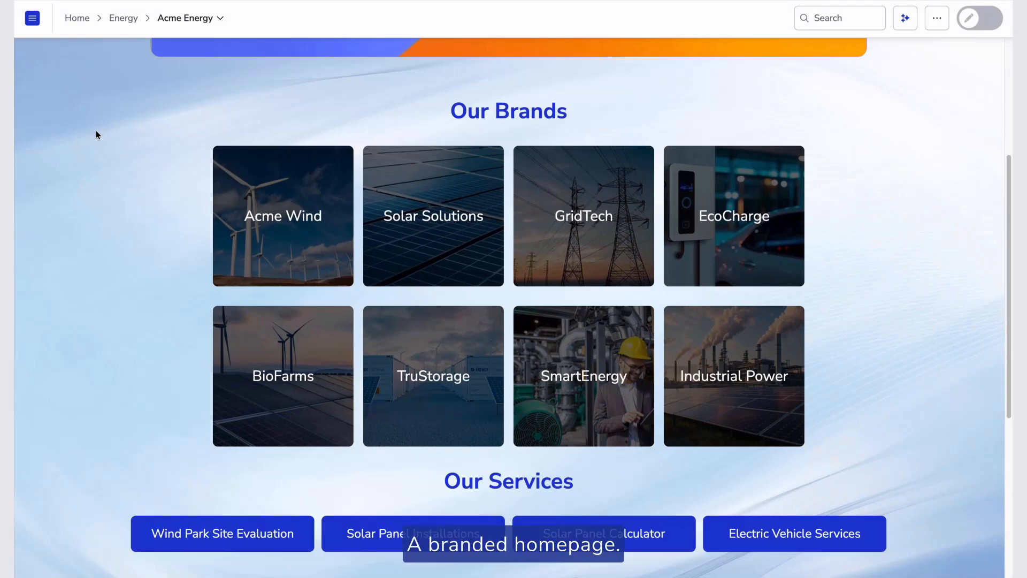
scroll(96, 132, down, 5)
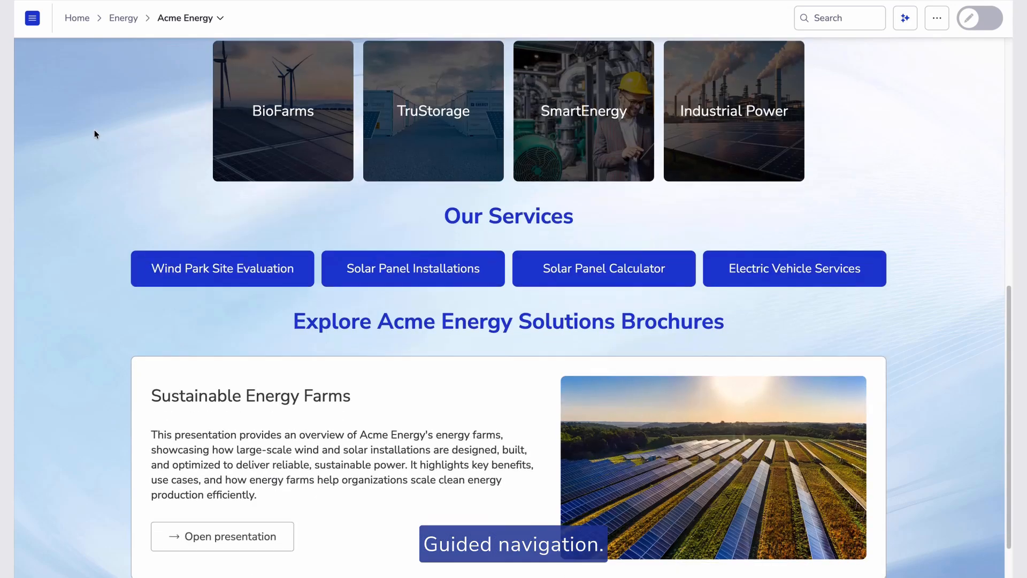
scroll(94, 131, down, 1)
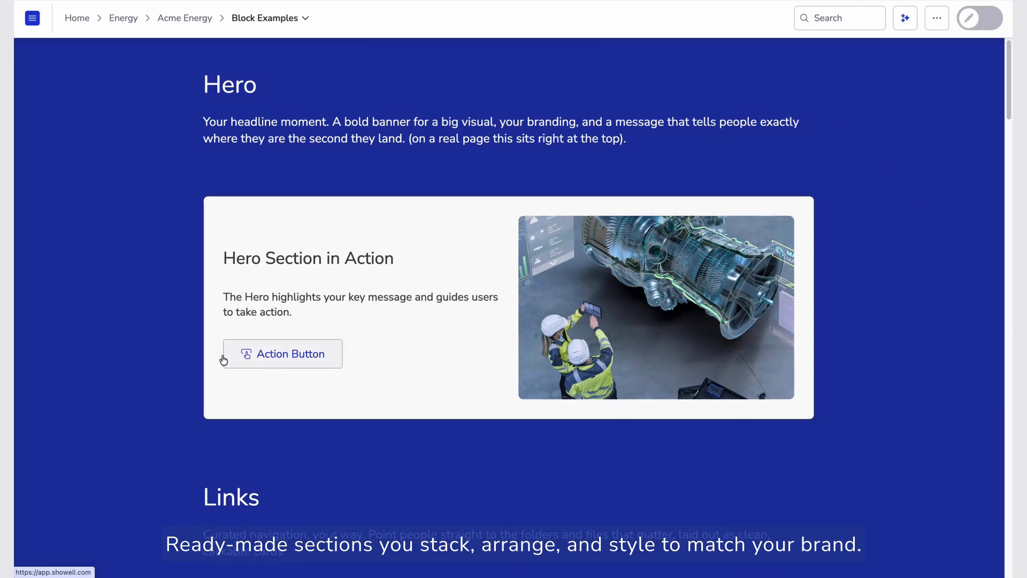
Step: Look through the Block Examples page, examining the Hero, Links, Button, FileList, FileGrid and Carousel blocks
scroll(145, 339, down, 3)
scroll(146, 339, down, 4)
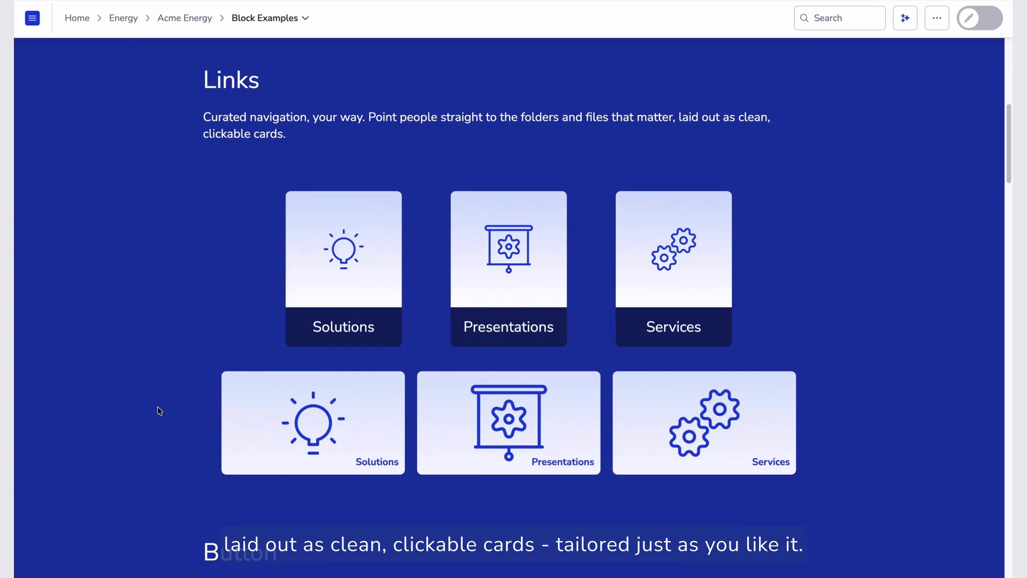
scroll(157, 408, down, 7)
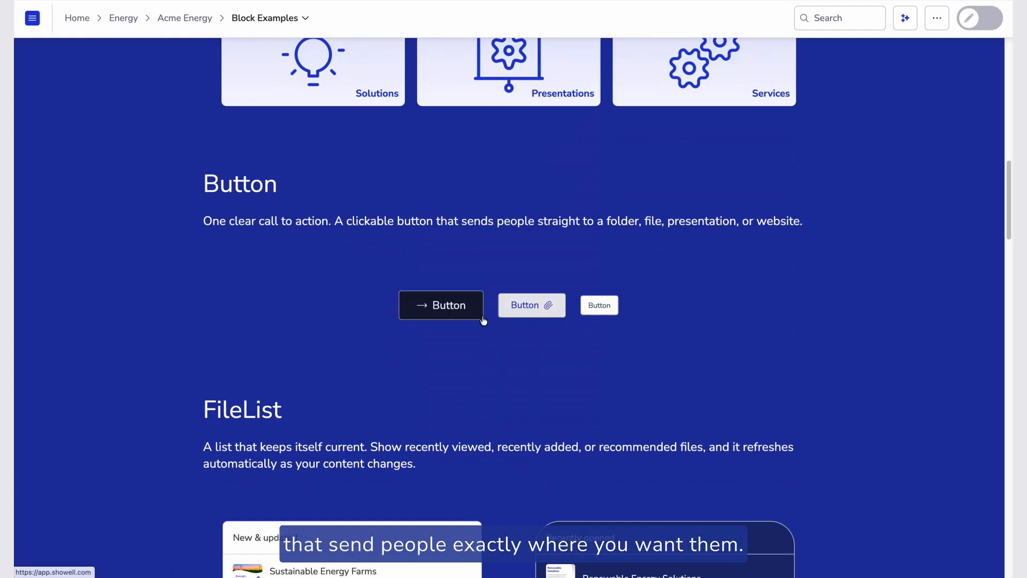
scroll(134, 354, down, 5)
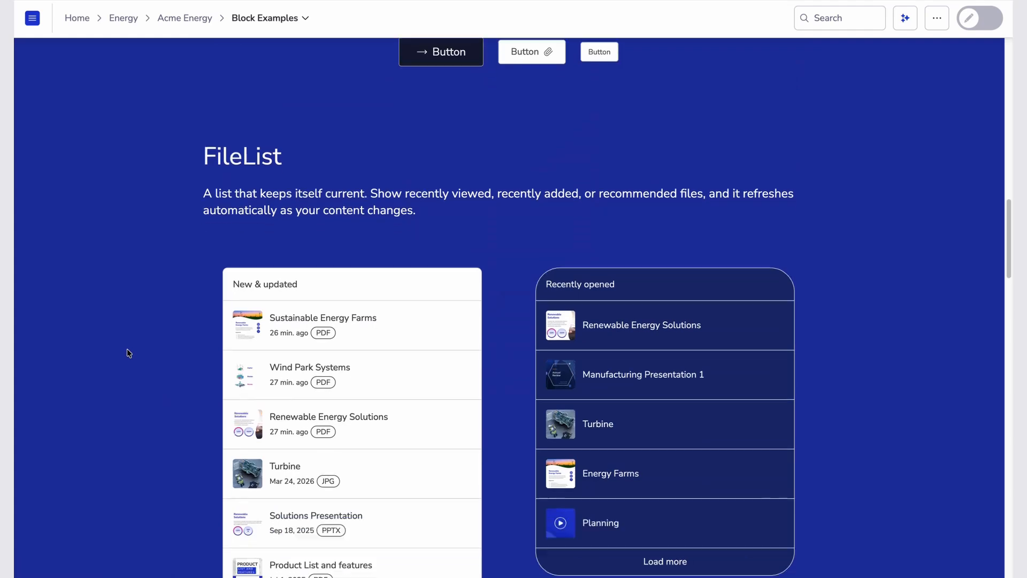
scroll(128, 352, down, 1)
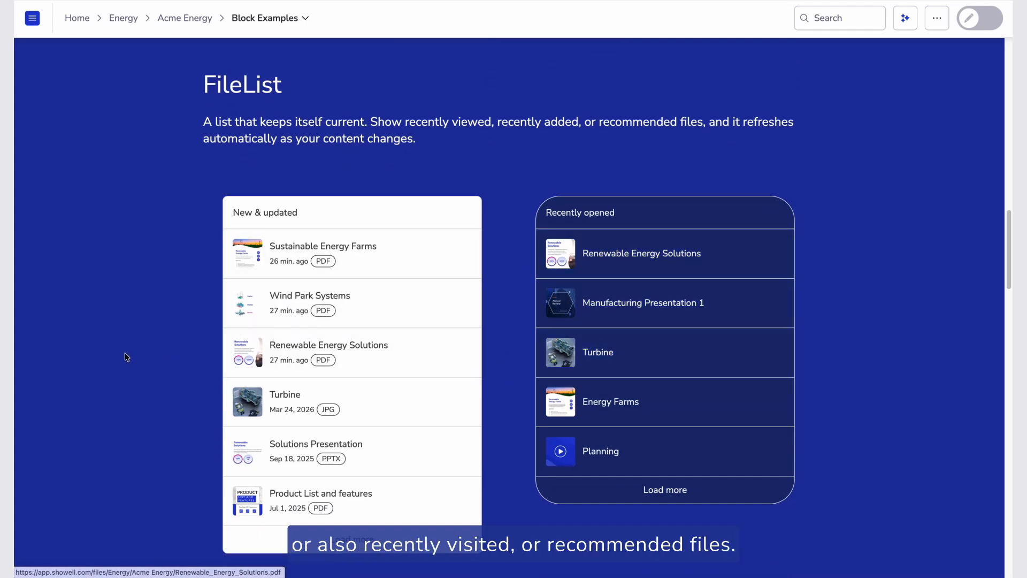
scroll(122, 357, down, 1)
scroll(122, 357, down, 10)
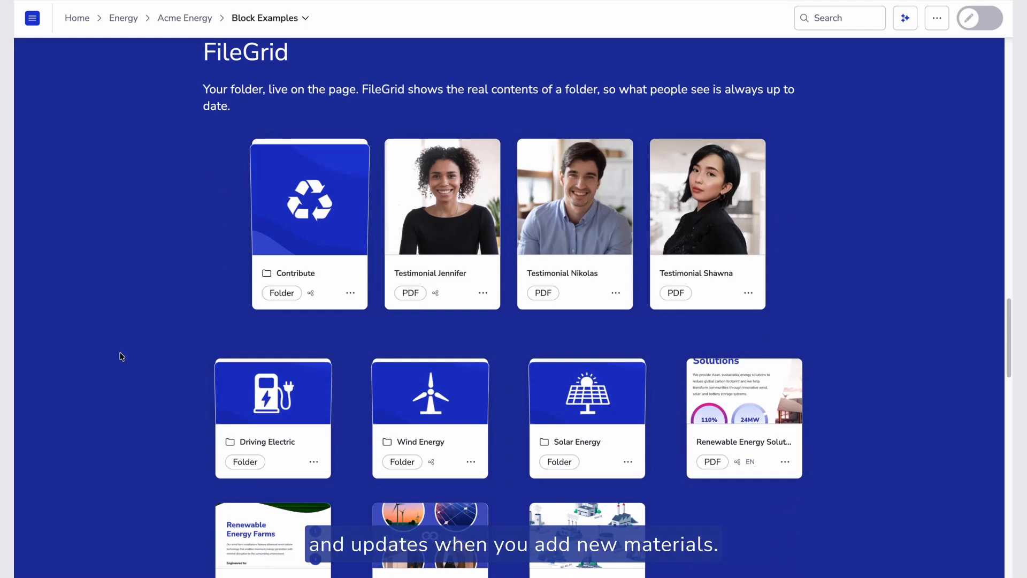
scroll(122, 357, down, 10)
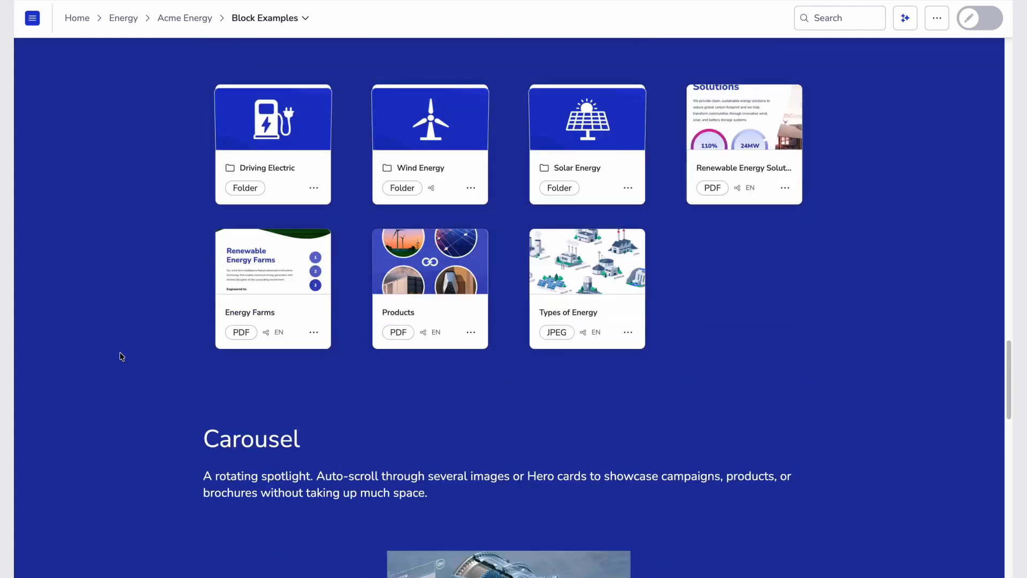
scroll(122, 357, down, 2)
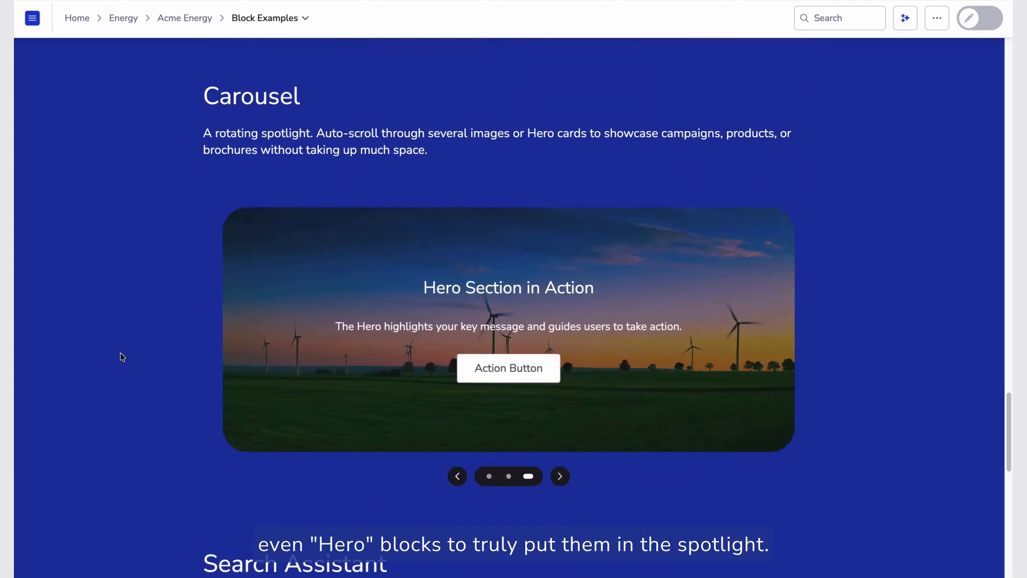
scroll(122, 357, down, 5)
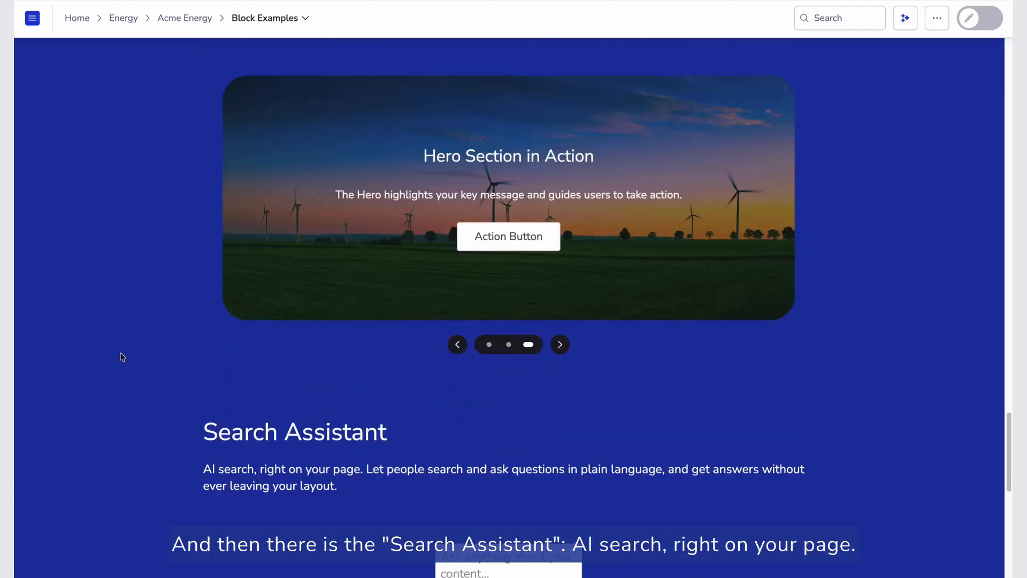
Step: Ask the page's Search Assistant "Can you find product details on the X2040?", close the chat and view the remaining blocks
scroll(122, 357, down, 3)
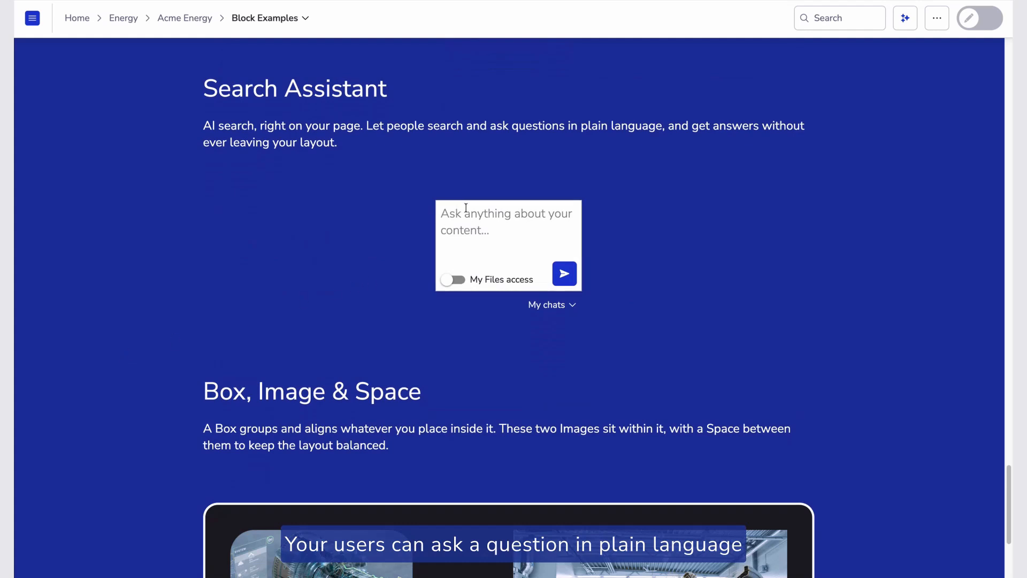
text(Can you find product details on the X2040?)
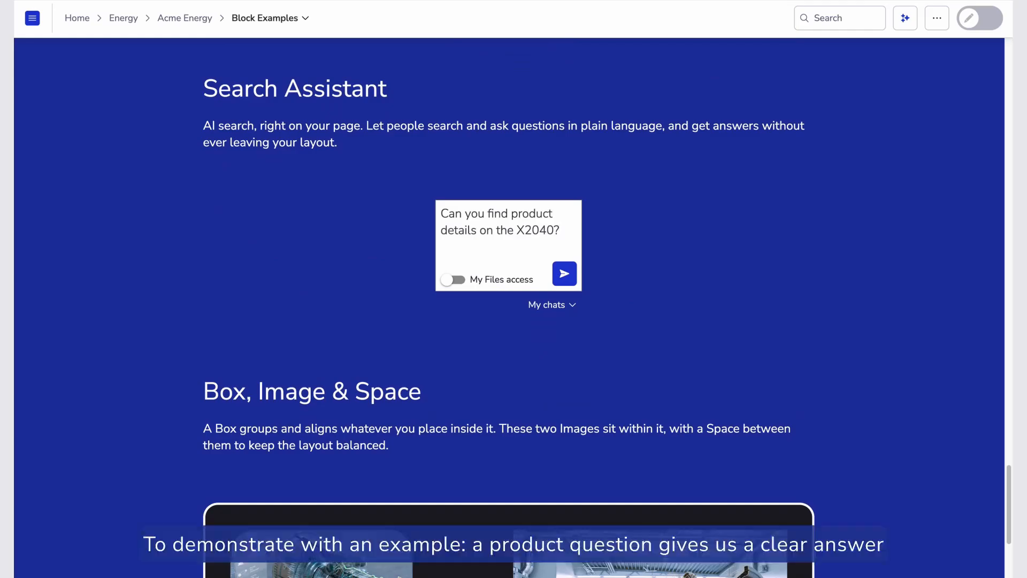
key(Return)
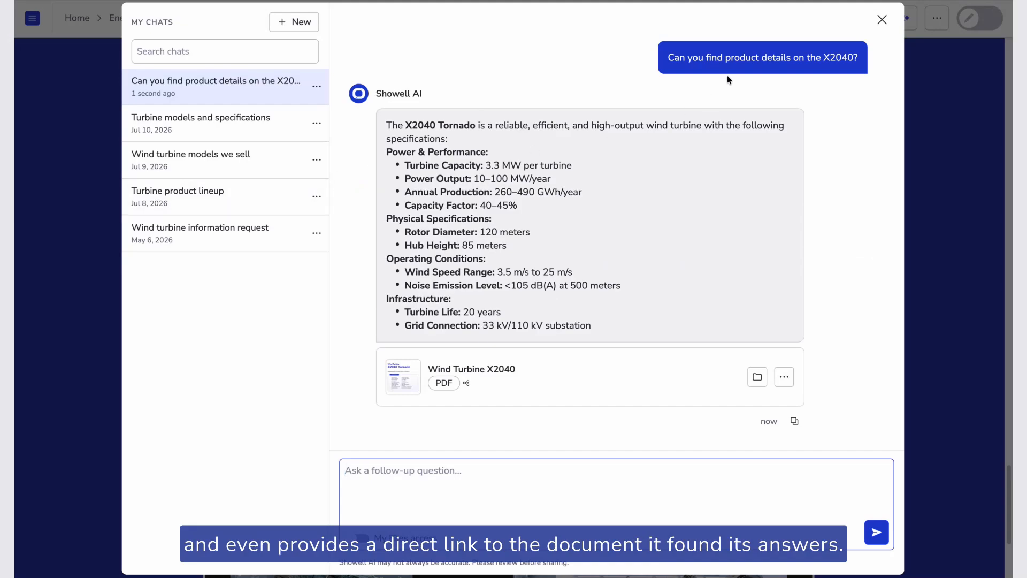
click(882, 19)
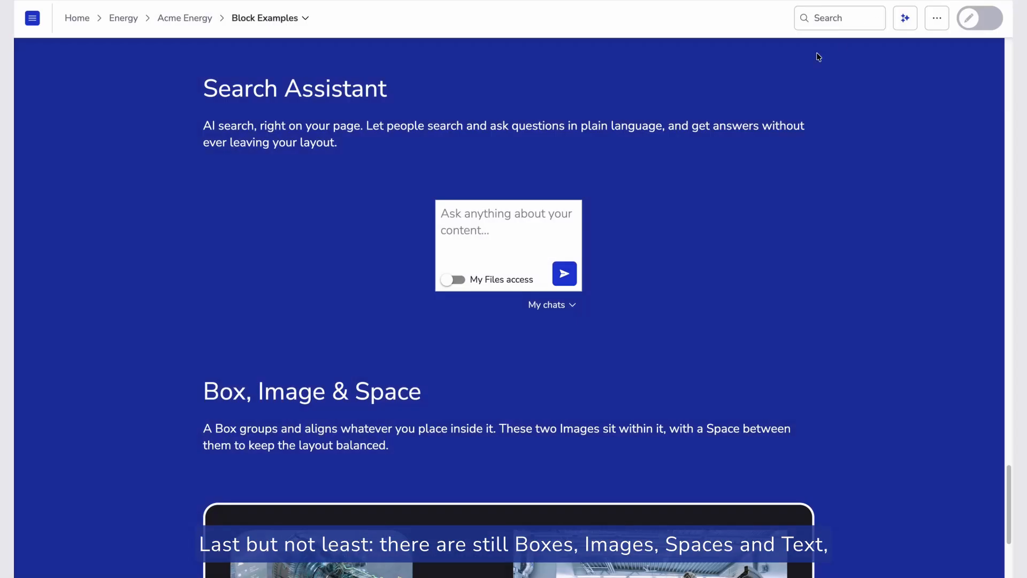
scroll(147, 309, down, 4)
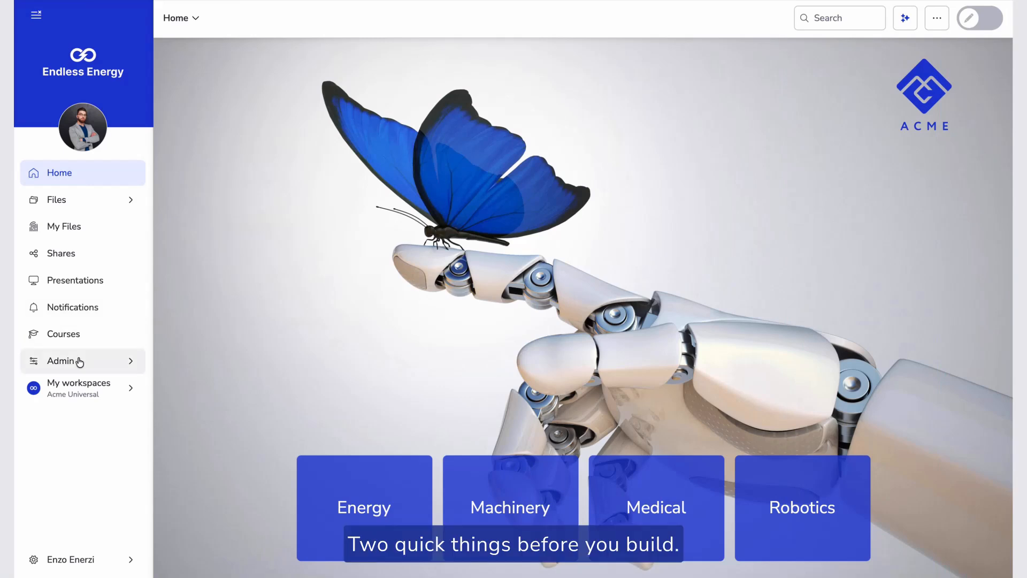
Step: Open the workspace's General preferences and view the Experimental option that enables the layout builder
click(80, 362)
scroll(275, 339, down, 3)
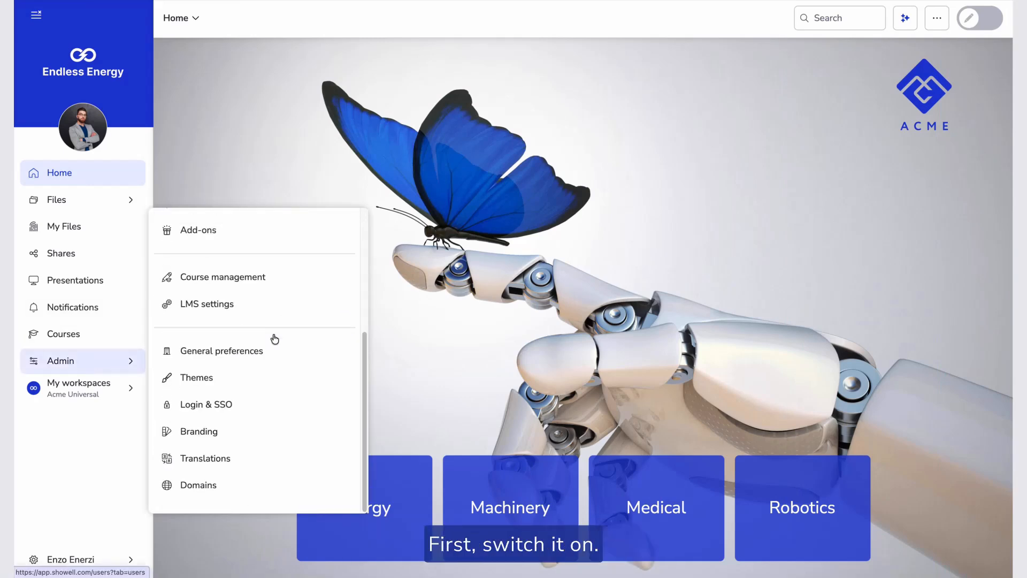
click(239, 353)
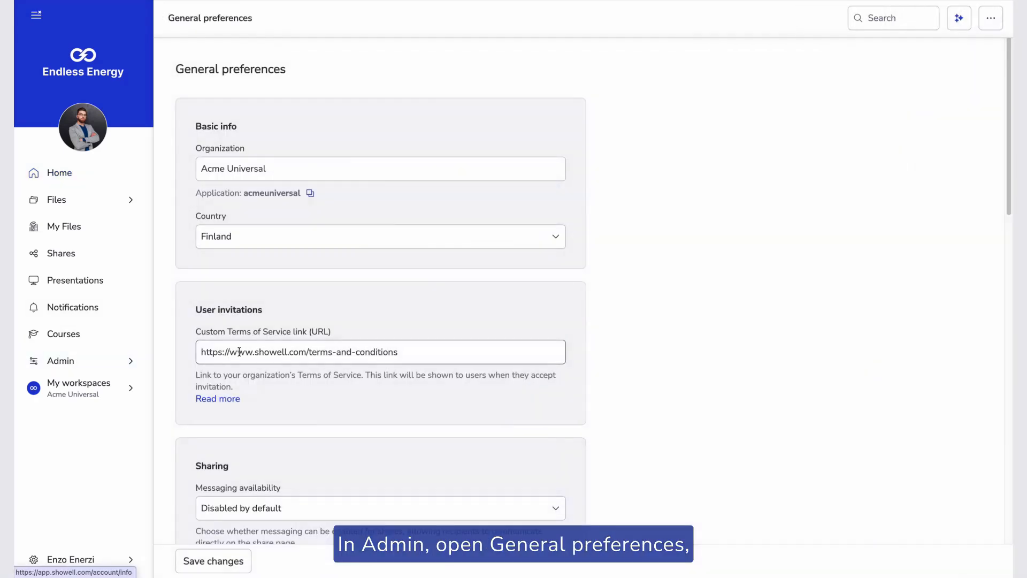
scroll(615, 296, down, 15)
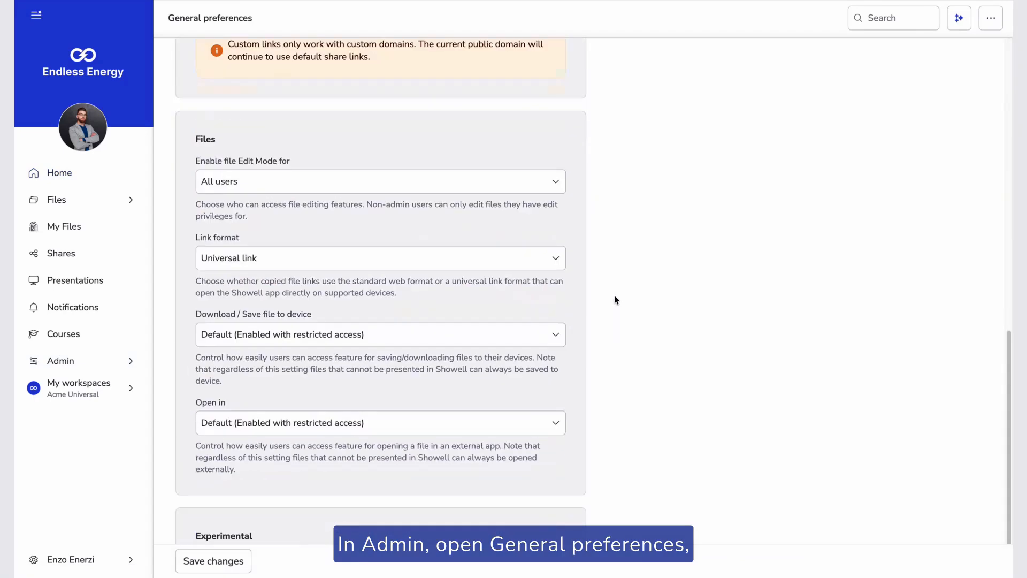
scroll(614, 297, down, 2)
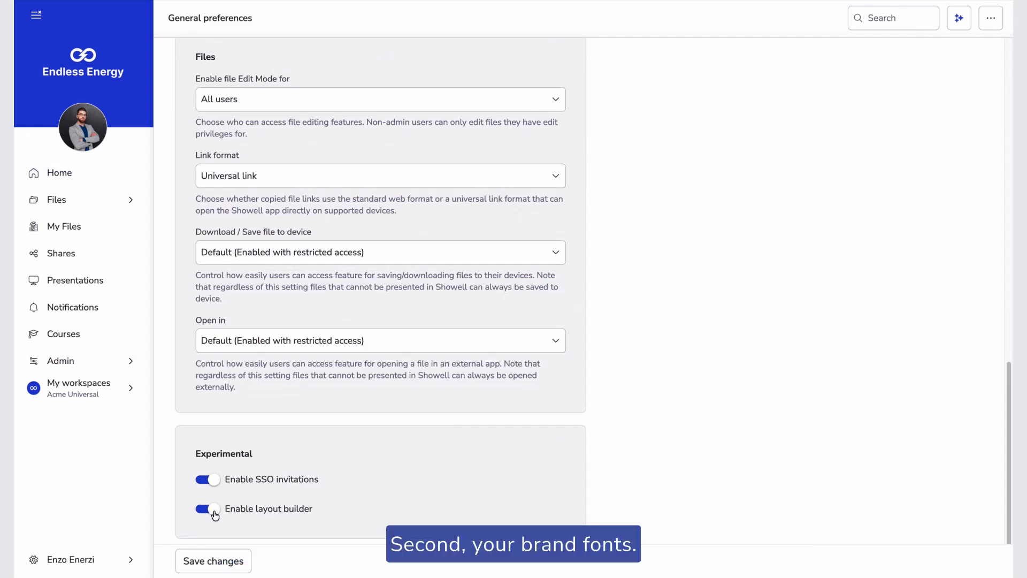
Step: Turn on editing on the Home page and open the fonts folder inside Application resources to view its font files
click(111, 172)
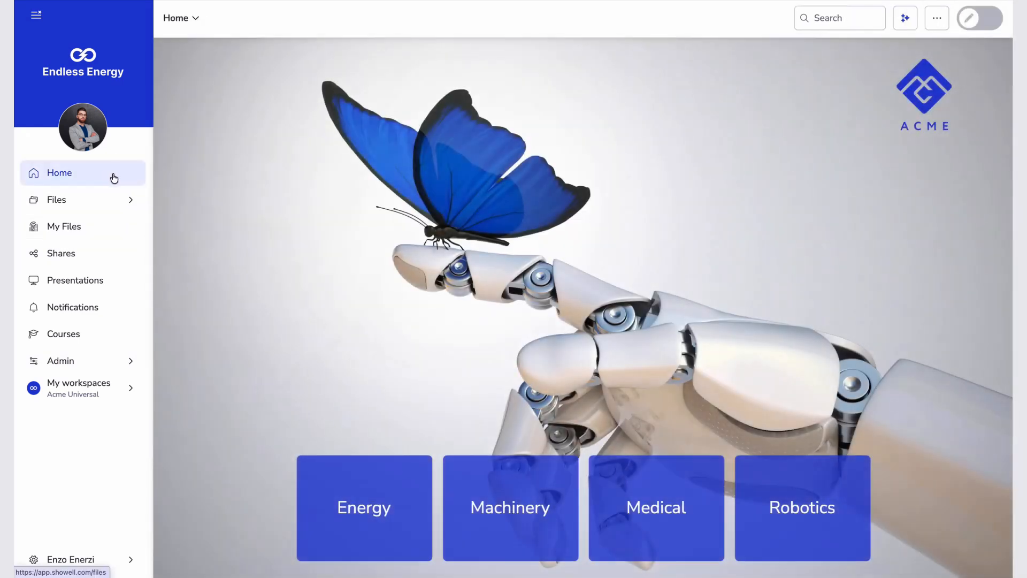
click(969, 22)
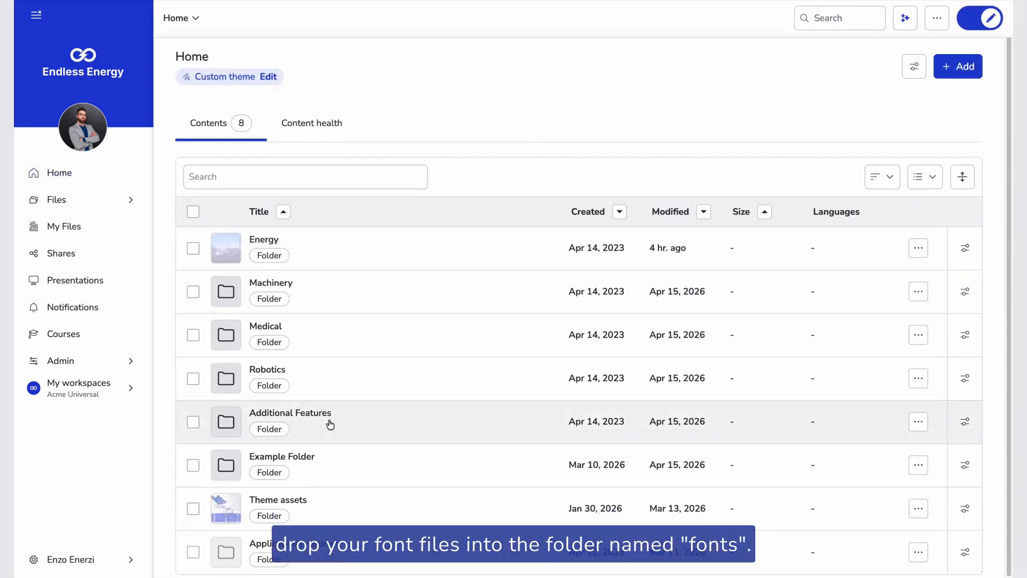
click(308, 555)
scroll(378, 445, down, 5)
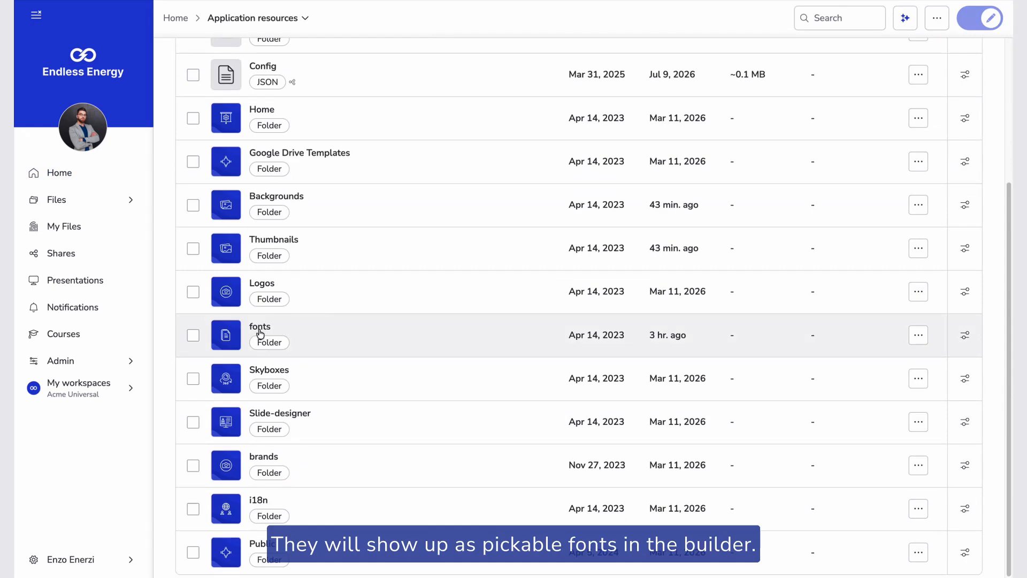
click(260, 332)
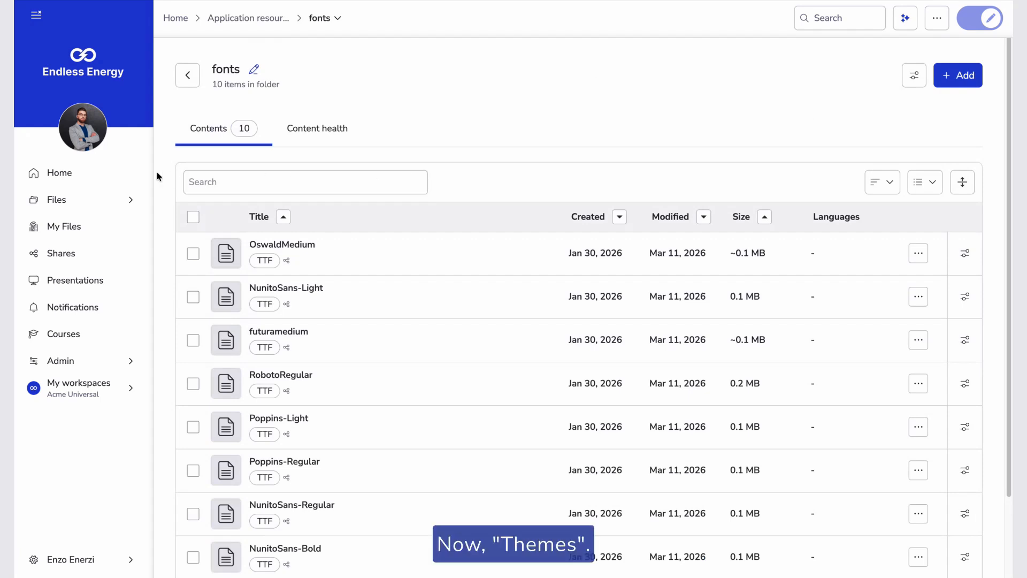
Step: Open the workspace's Themes library, view the Landing Page theme's options, and look through the base themes offered for a new theme
click(95, 175)
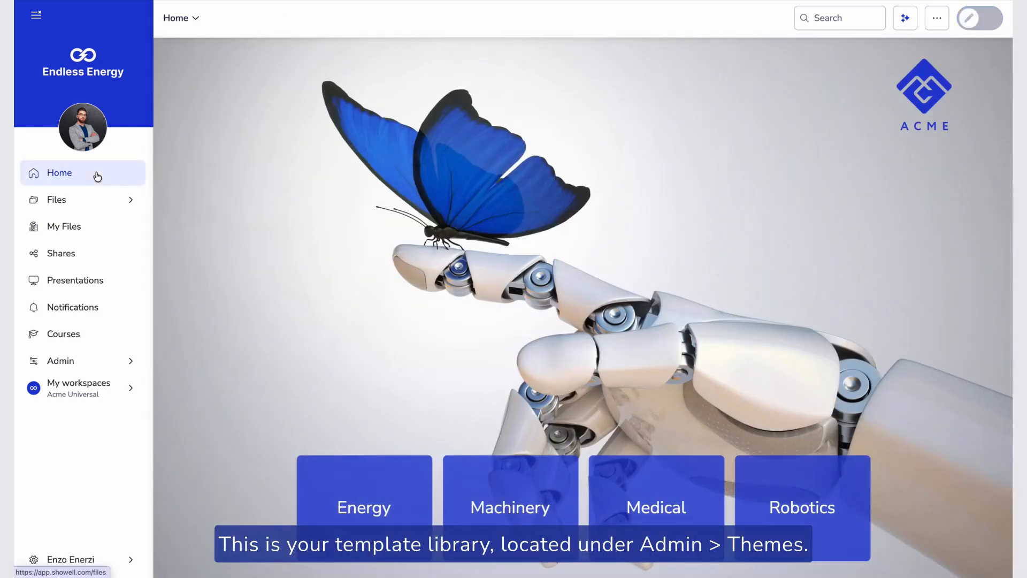
click(78, 370)
scroll(232, 352, down, 4)
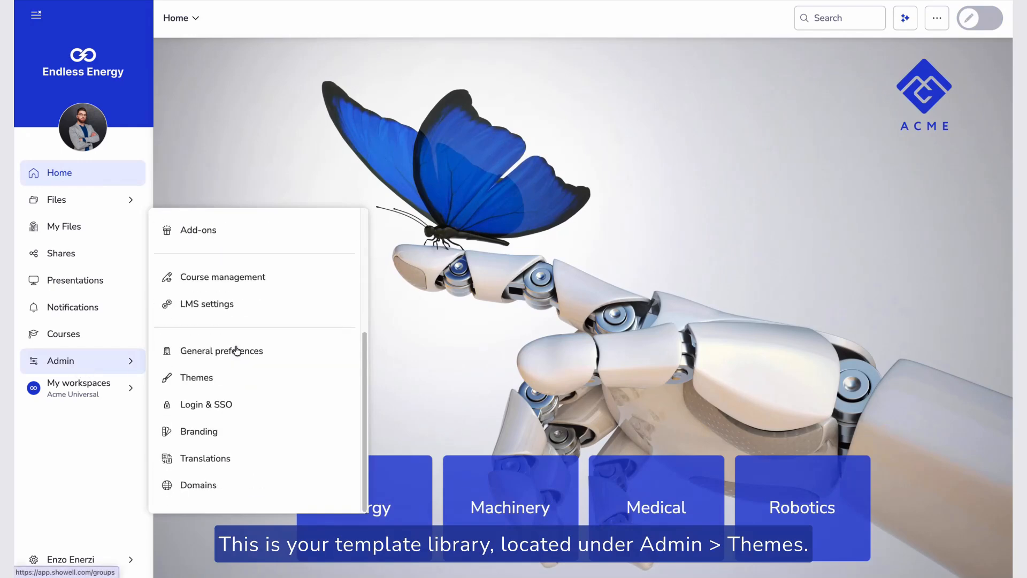
click(235, 385)
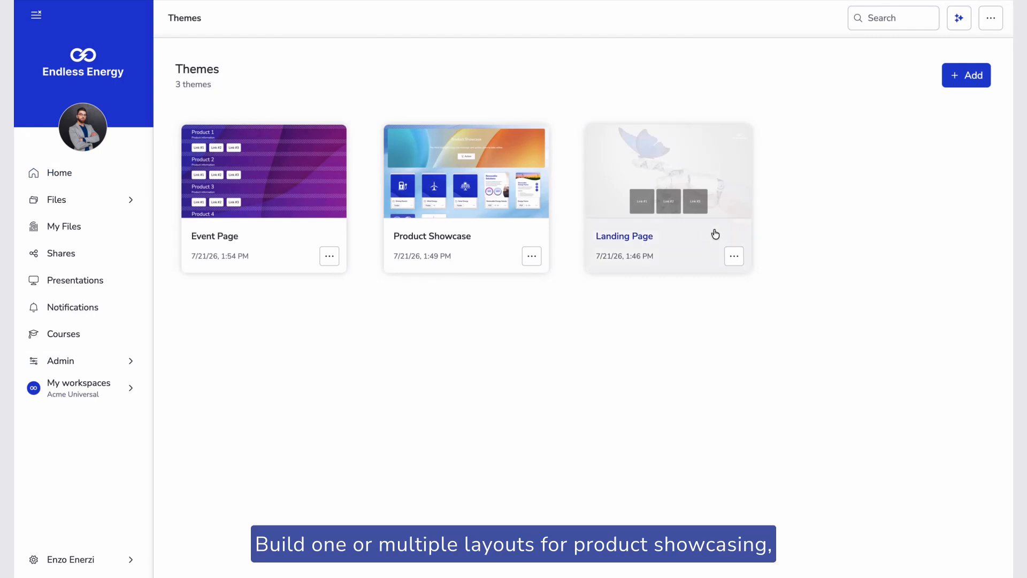
click(733, 255)
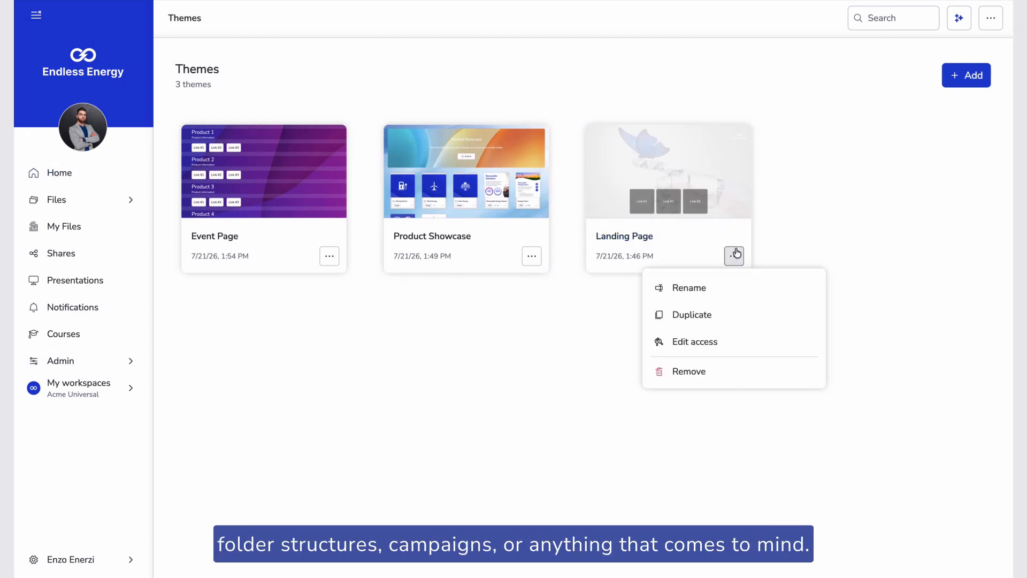
click(969, 78)
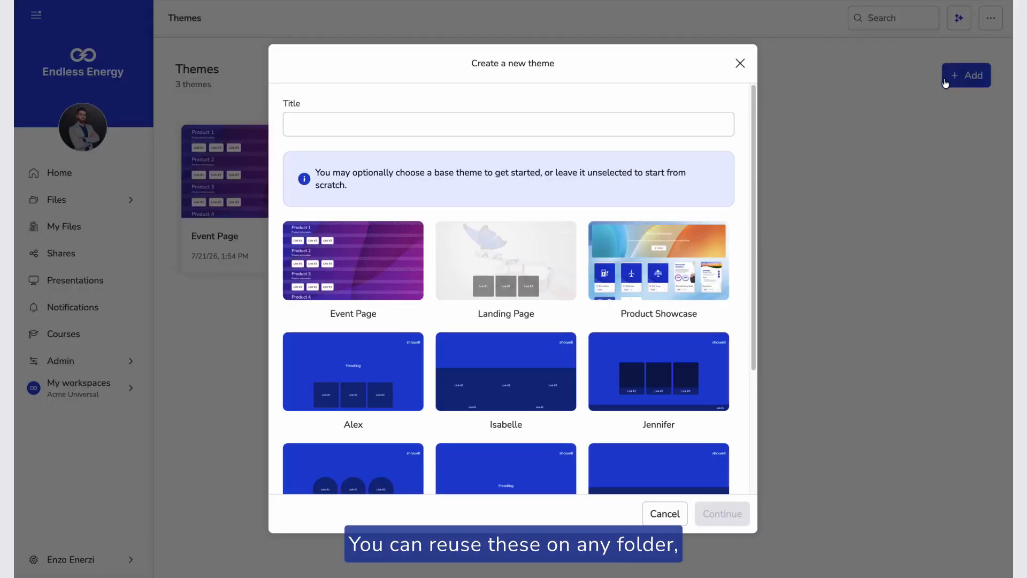
click(739, 63)
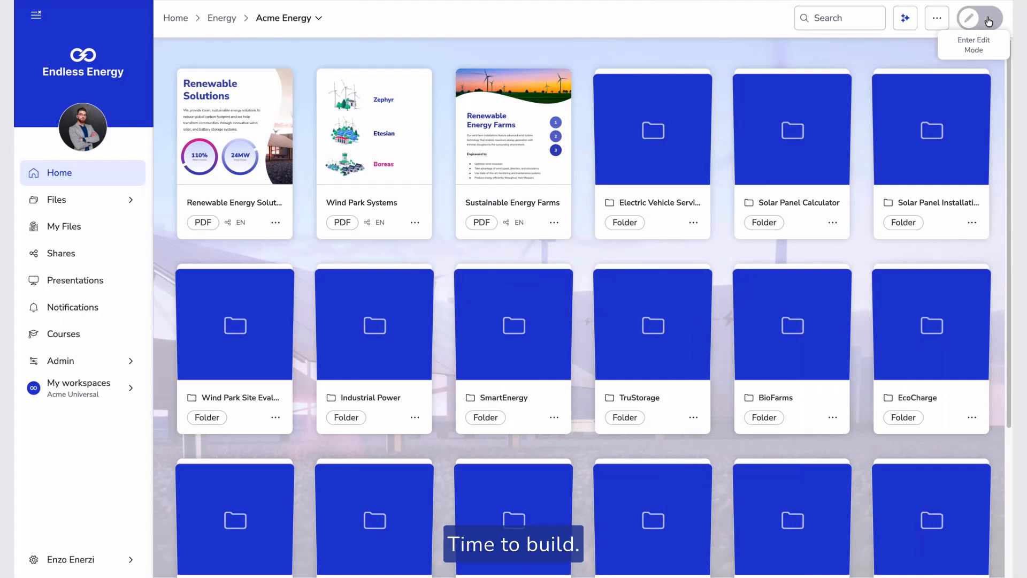
Step: Turn on editing for the Acme Energy folder and start a new theme for it from scratch
click(988, 22)
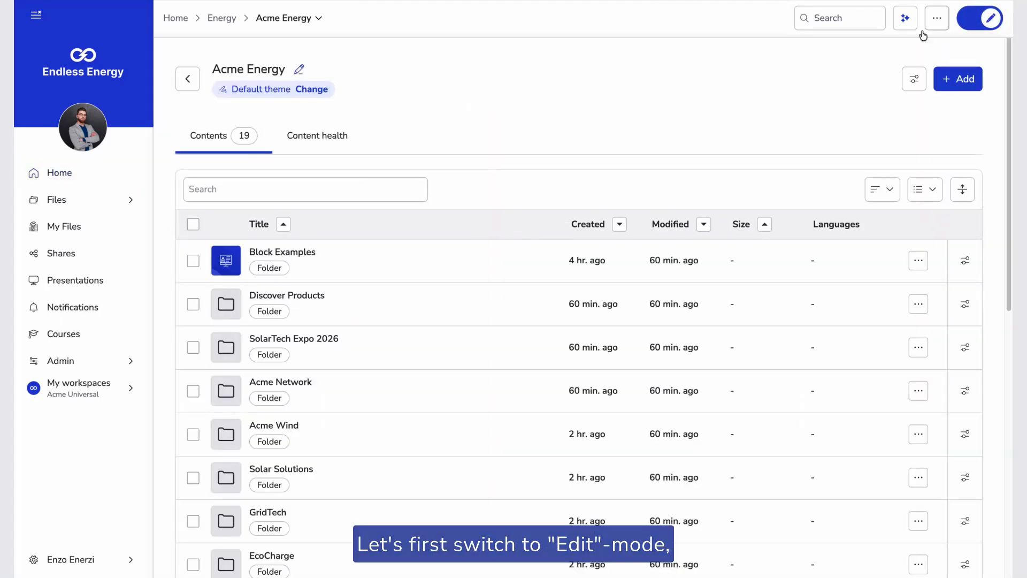
click(322, 89)
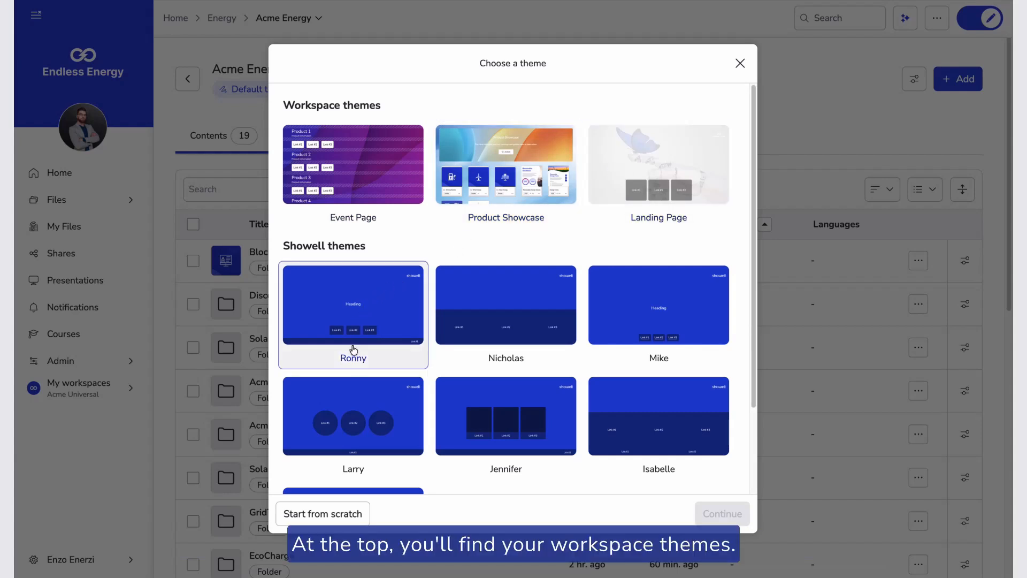
click(342, 514)
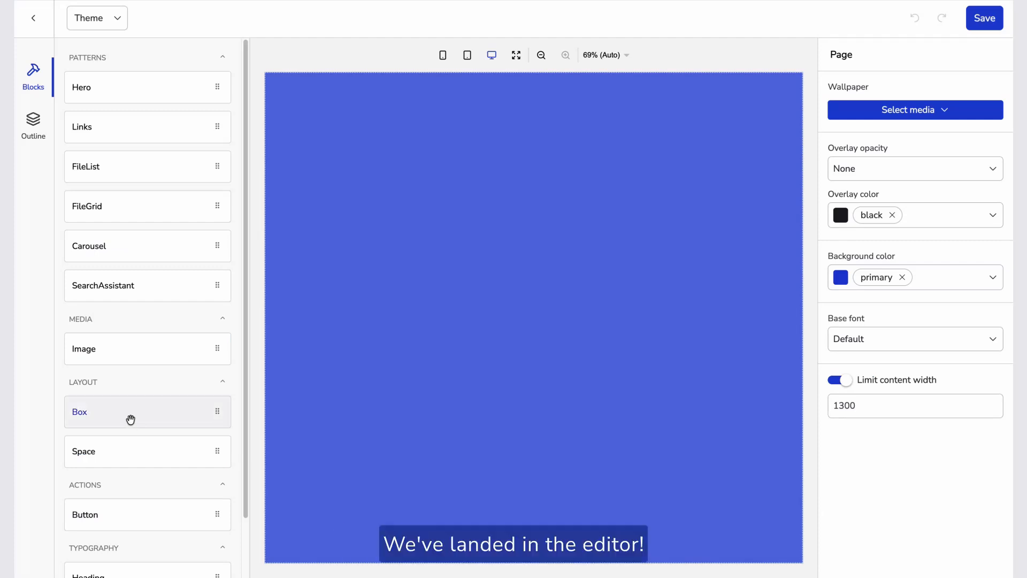
Step: Add a Box block to the empty page, place a Carousel inside it, and check the nesting in the outline
drag(131, 414, 368, 242)
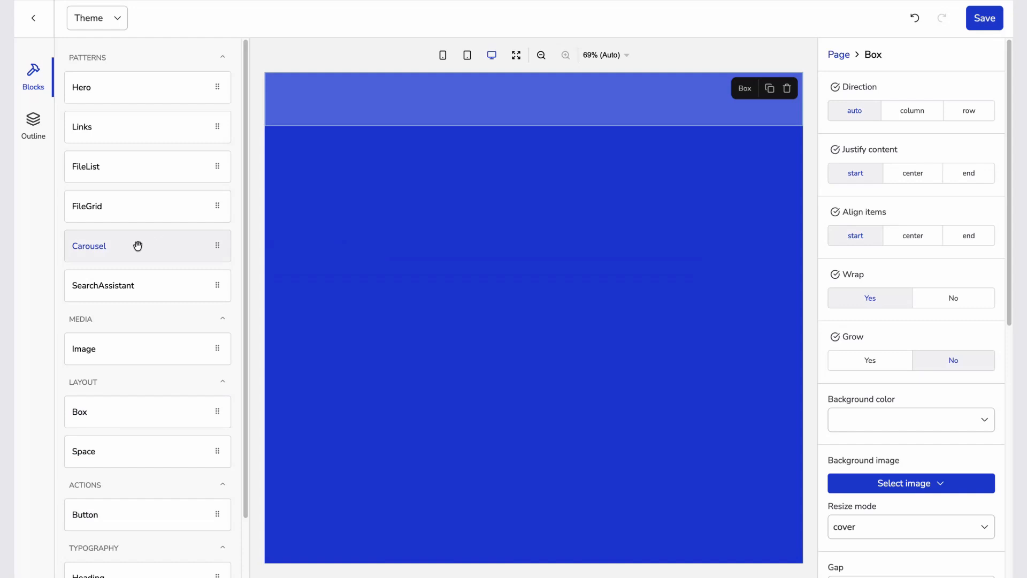
drag(136, 248, 364, 110)
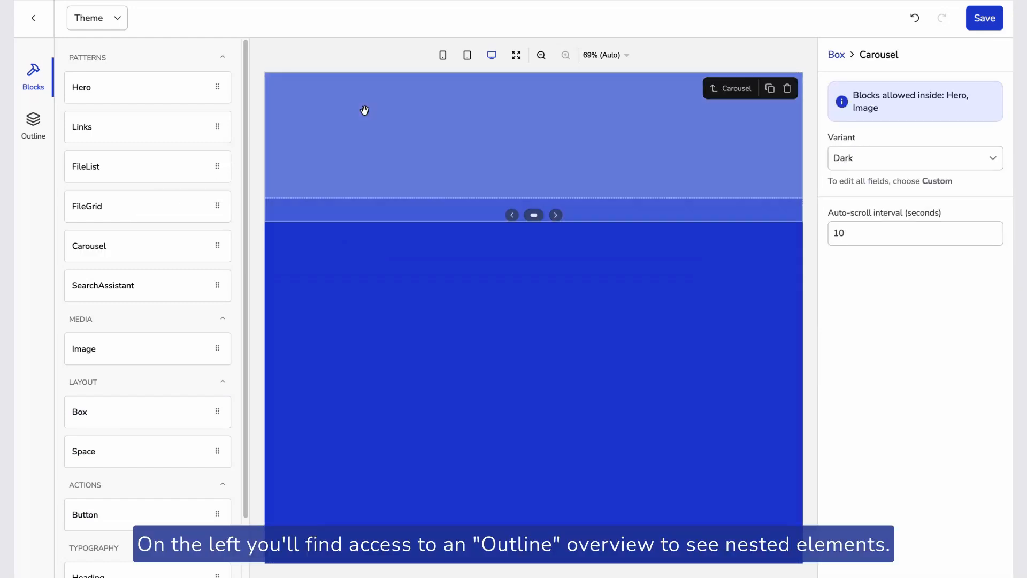
click(28, 120)
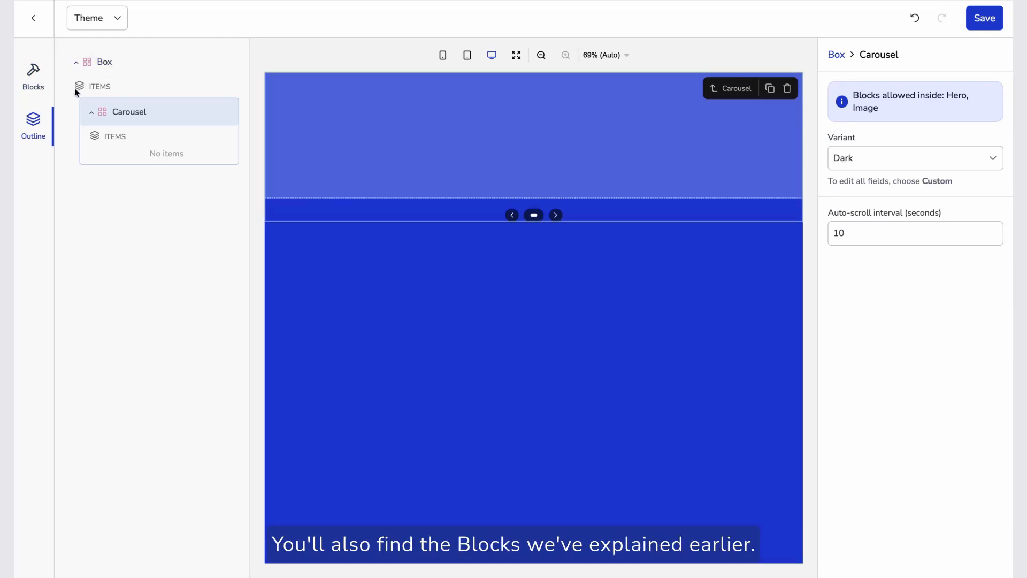
click(42, 84)
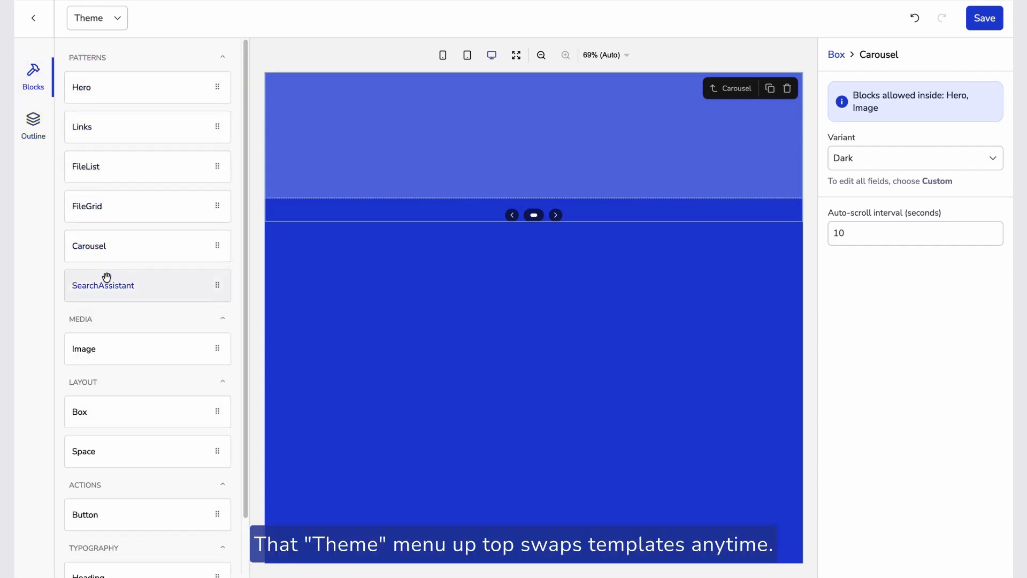
Step: View the available themes without swapping the current one, and undo the Carousel and Box additions
click(117, 21)
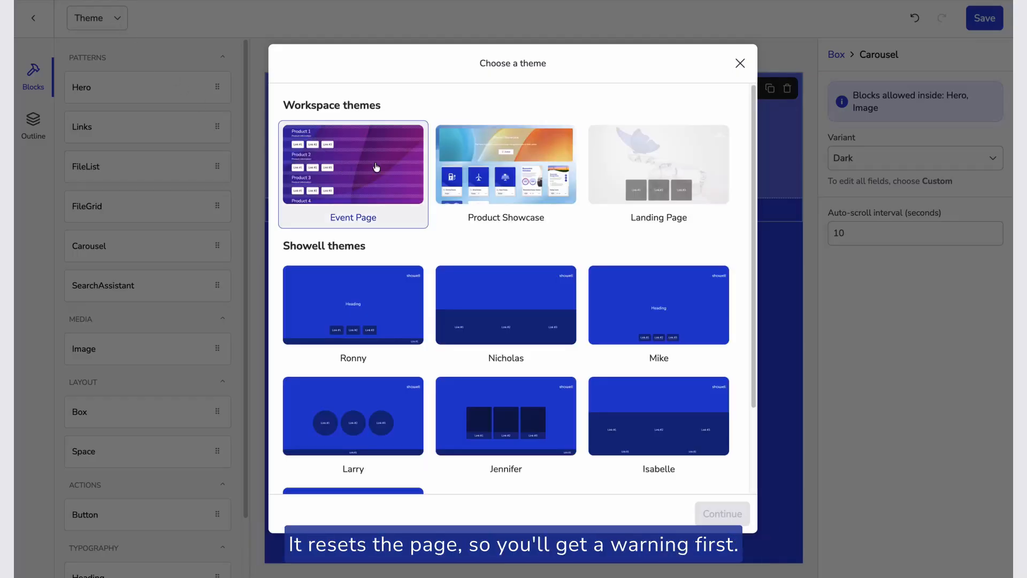
click(740, 64)
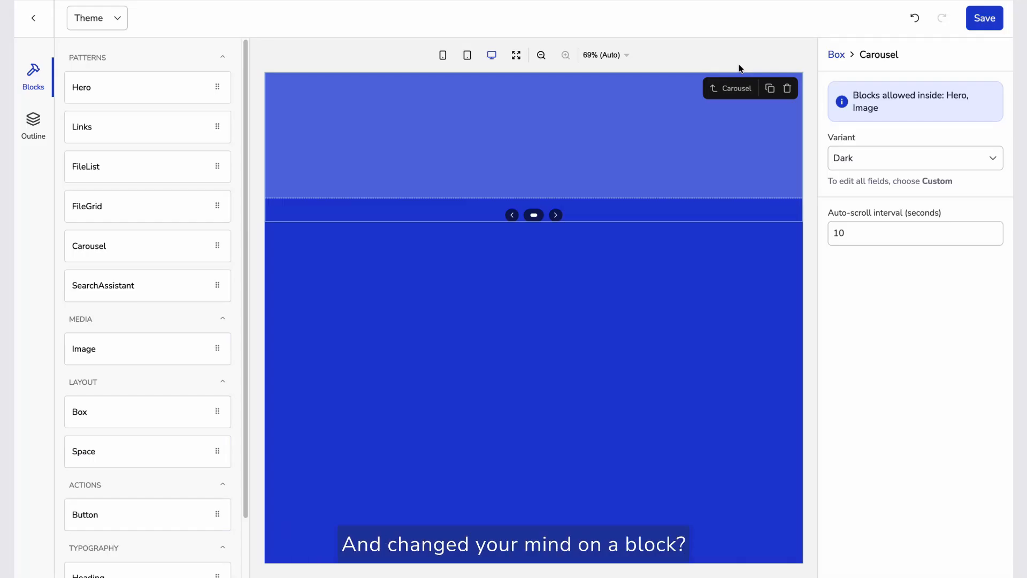
click(916, 19)
click(916, 19)
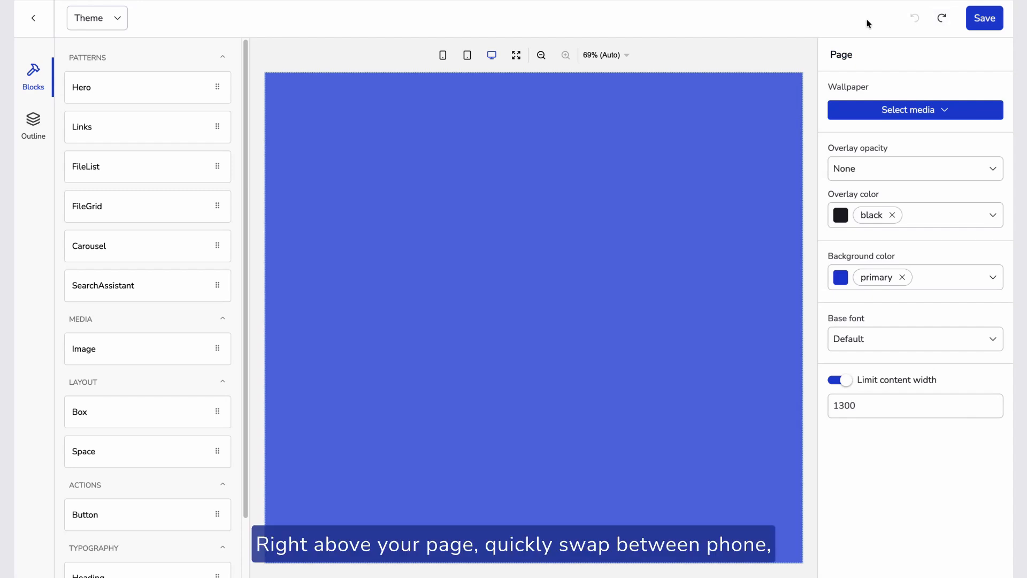
Step: Preview the empty page at phone size and return to the desktop size
click(444, 56)
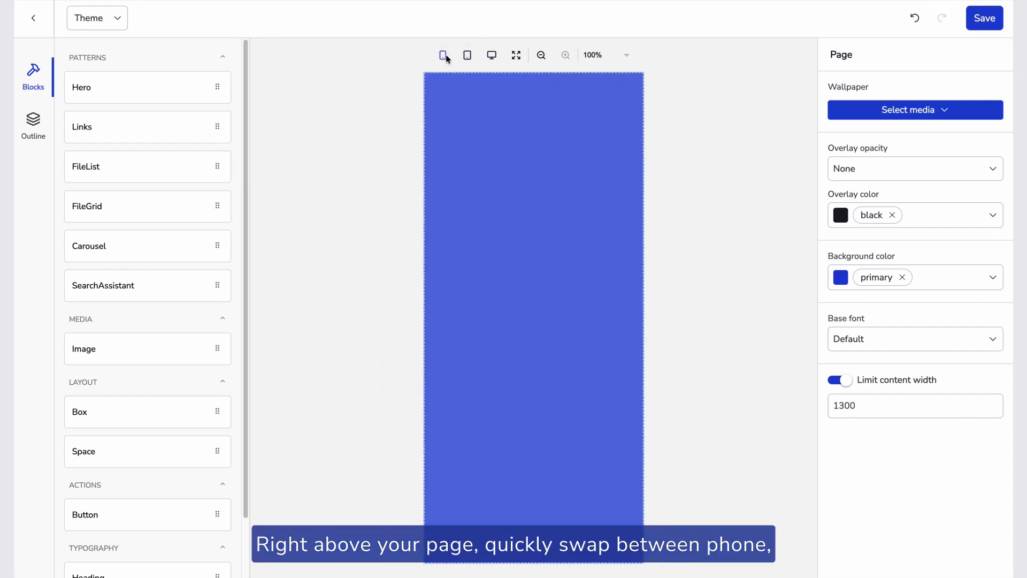
click(492, 59)
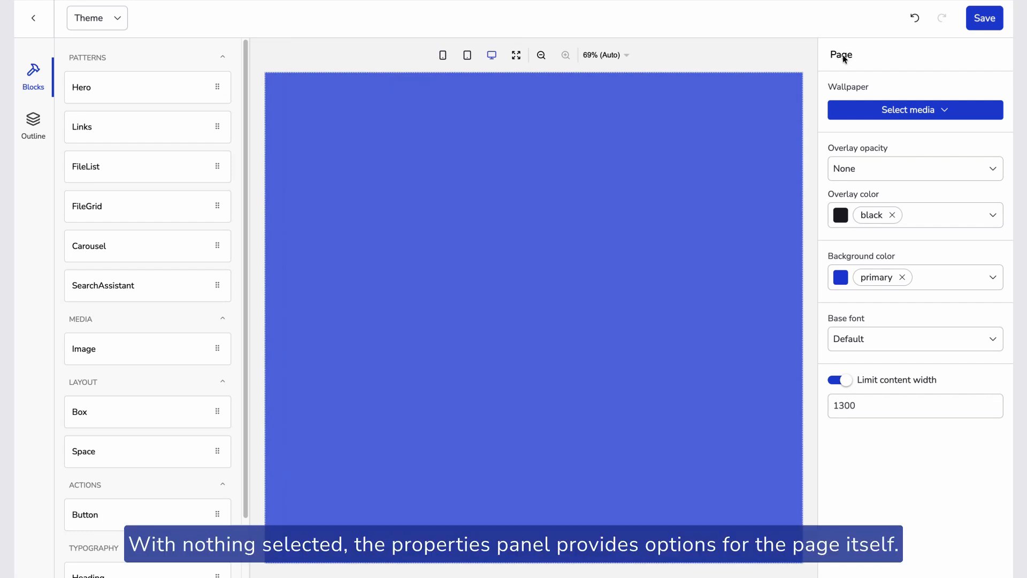
Step: Set the page wallpaper to the Wave image from the Backgrounds folder in Application resources
click(880, 109)
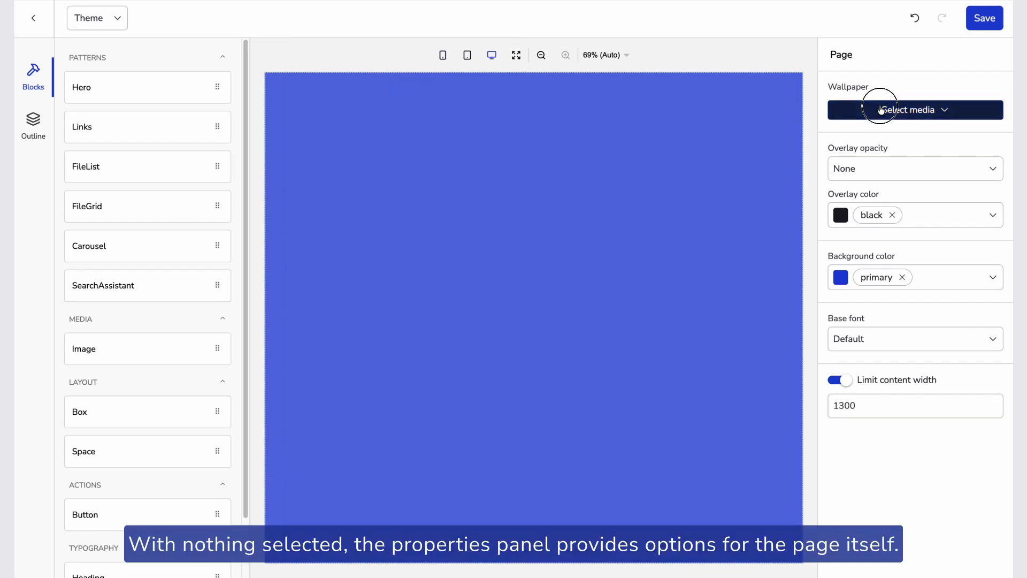
click(881, 165)
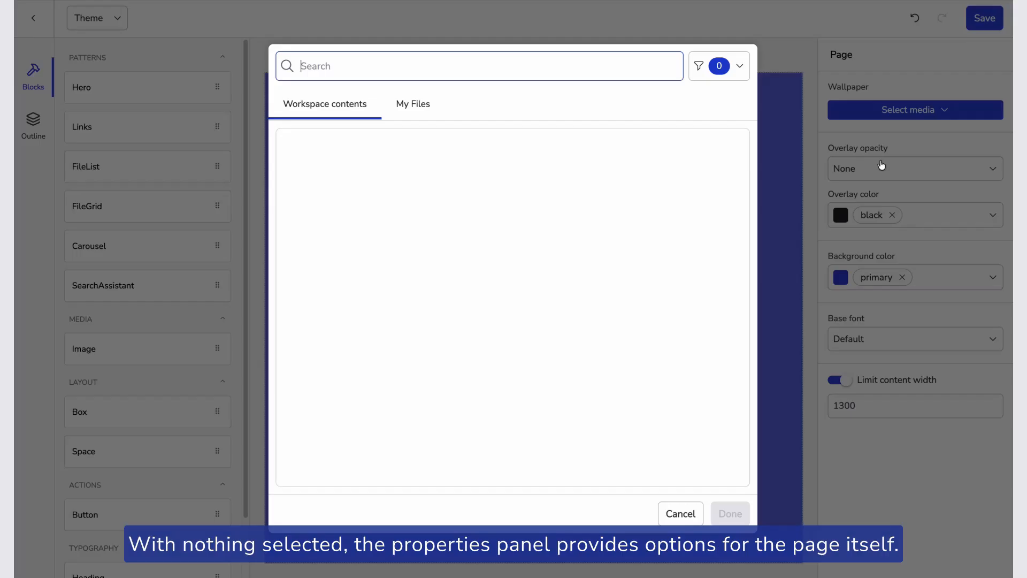
click(488, 199)
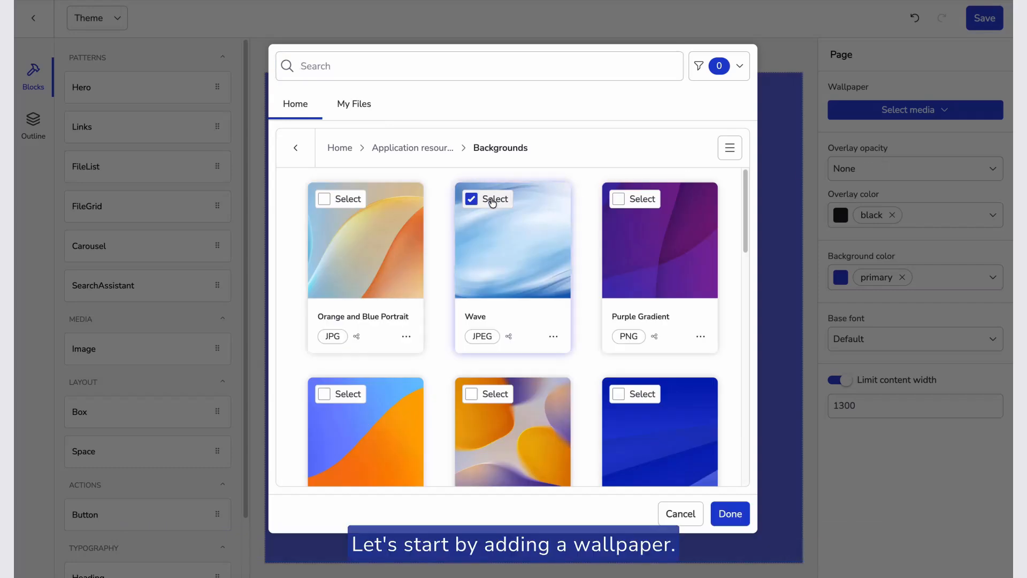
click(731, 514)
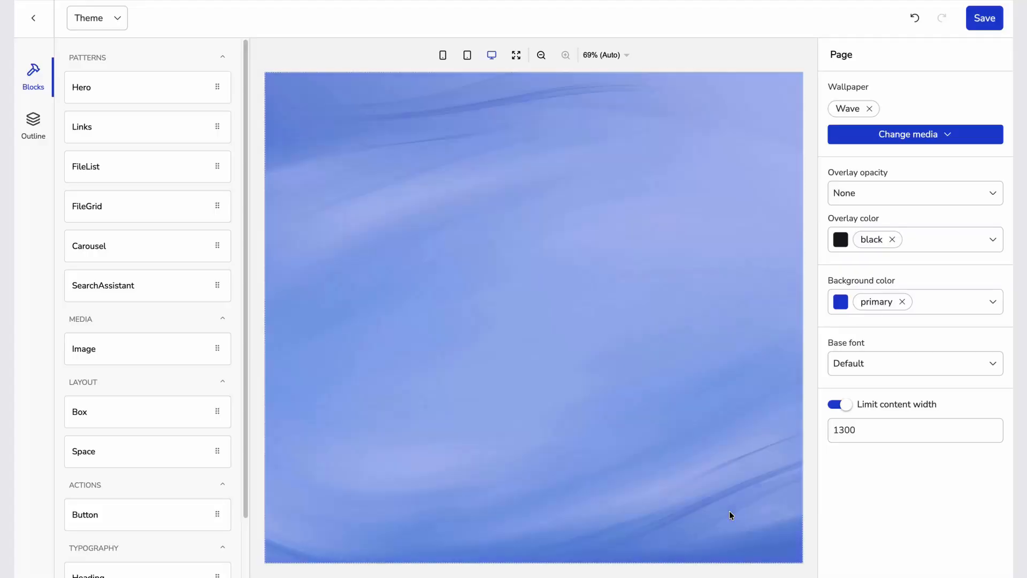
Step: Give the page wallpaper a white overlay at 50% opacity
click(851, 193)
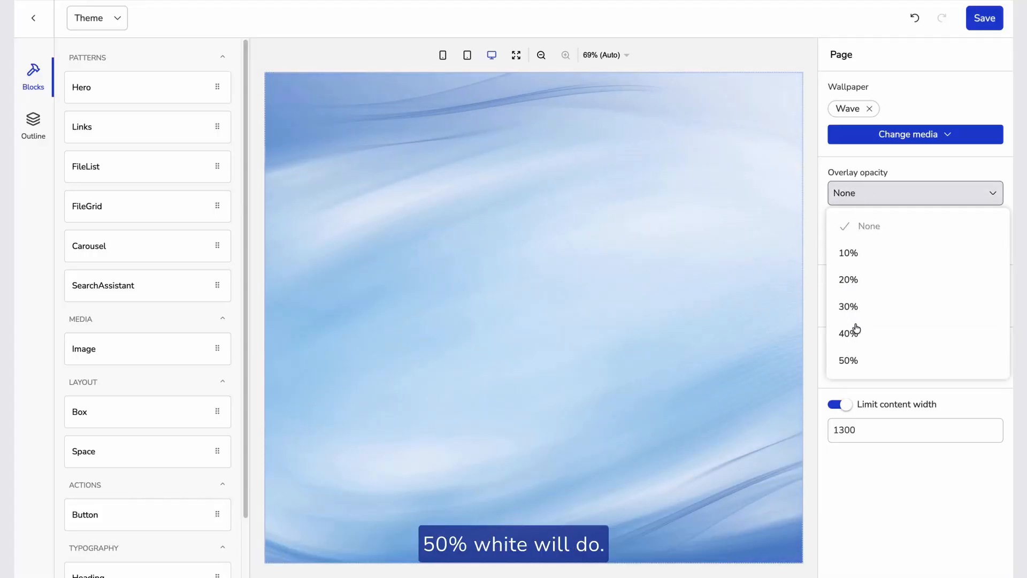
click(850, 360)
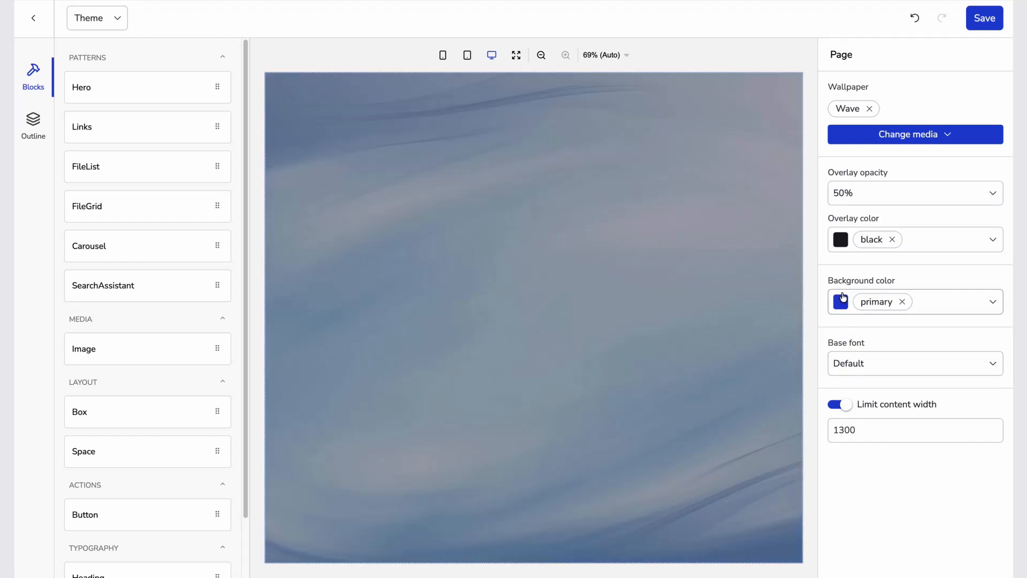
click(839, 242)
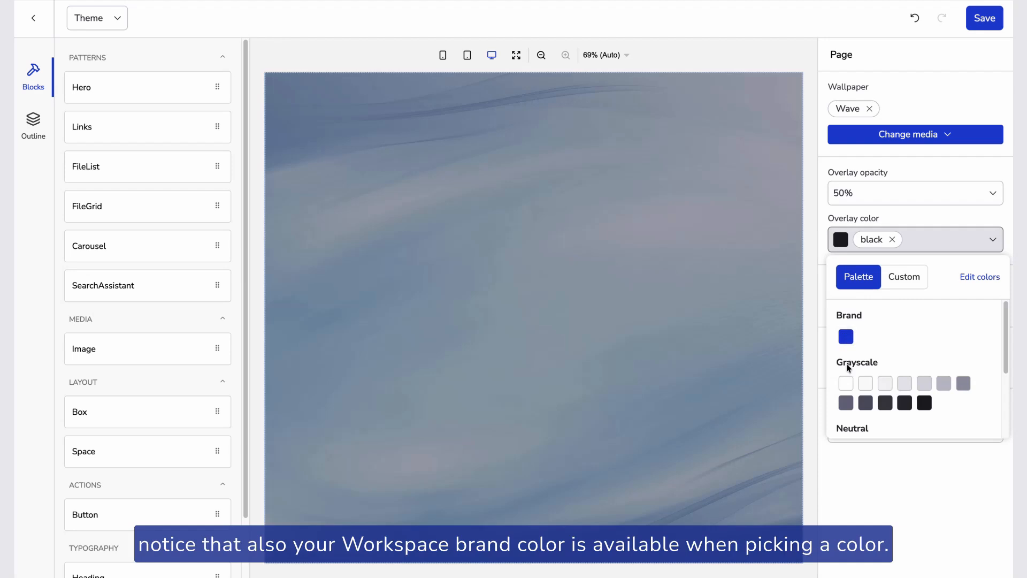
click(846, 383)
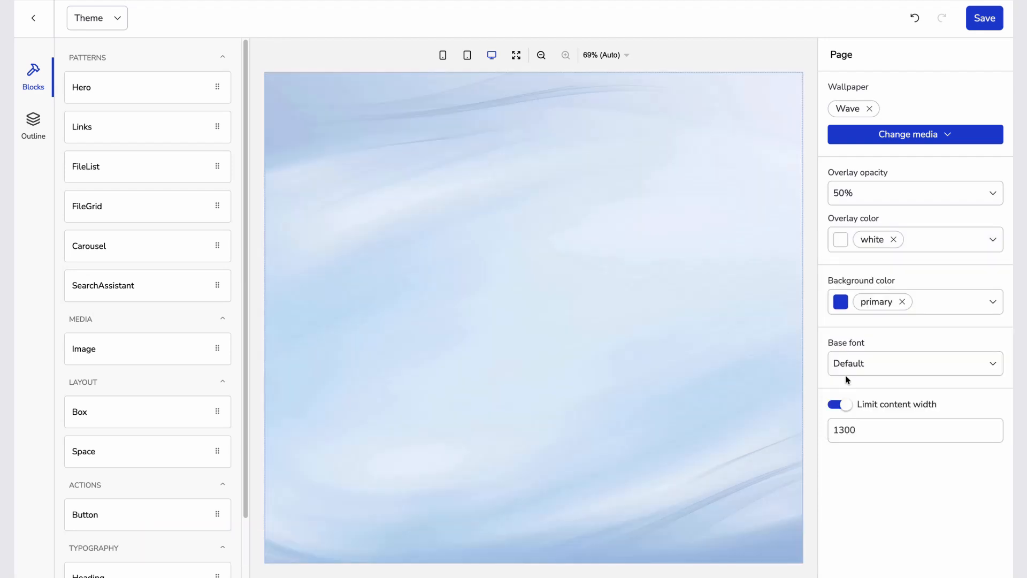
Step: View the base font options for the page without choosing a different one
click(846, 364)
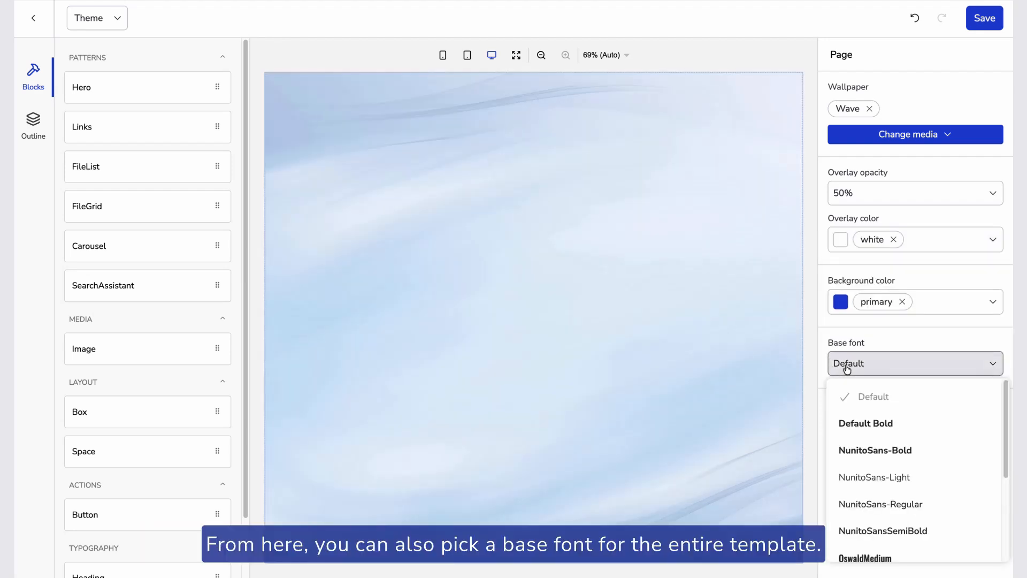
click(847, 368)
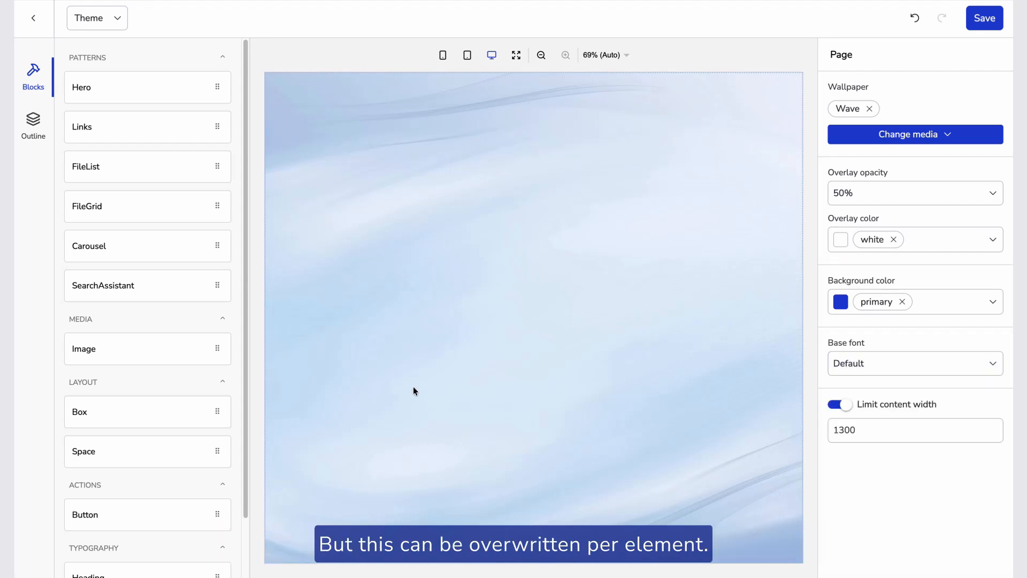
Step: Add a Space block and a Hero block at the start of the page, and set the Hero's variant to Custom
drag(127, 438, 380, 153)
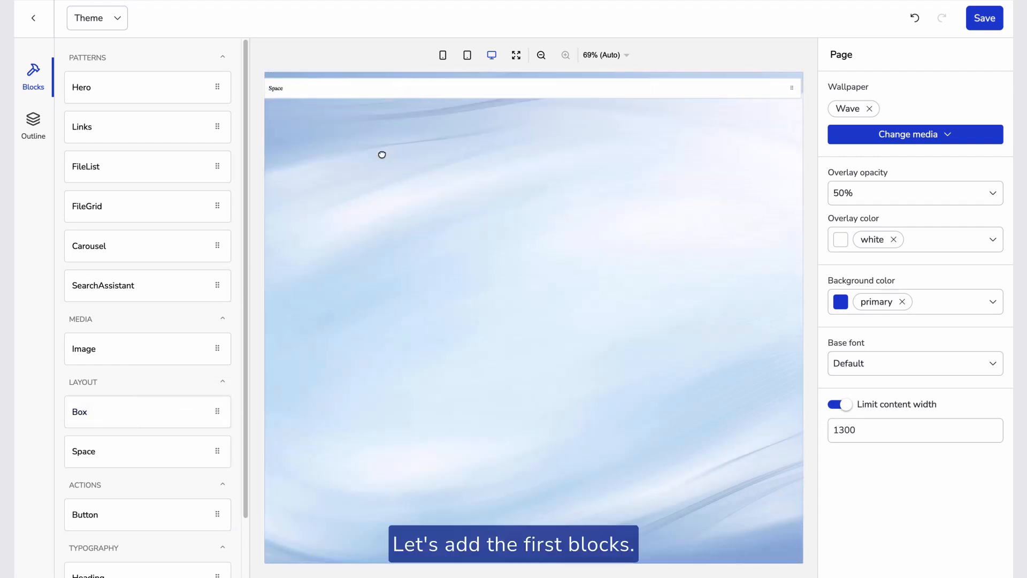
drag(140, 87, 406, 152)
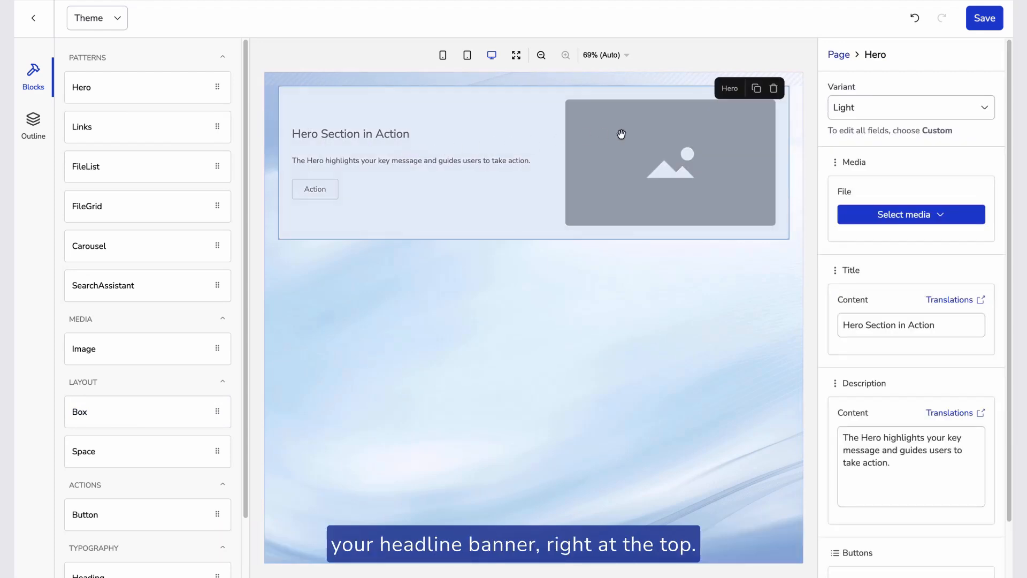
click(860, 115)
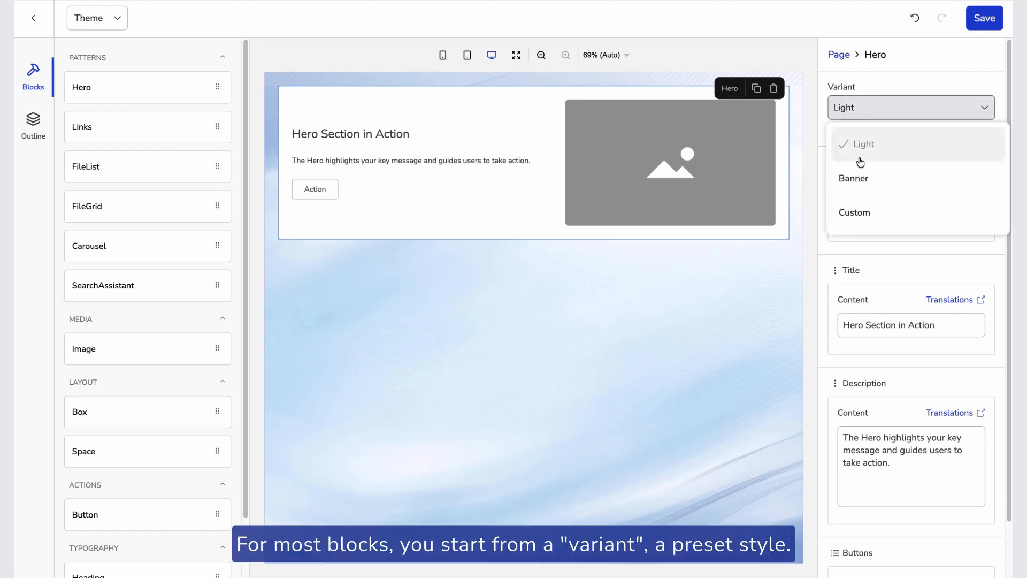
click(858, 210)
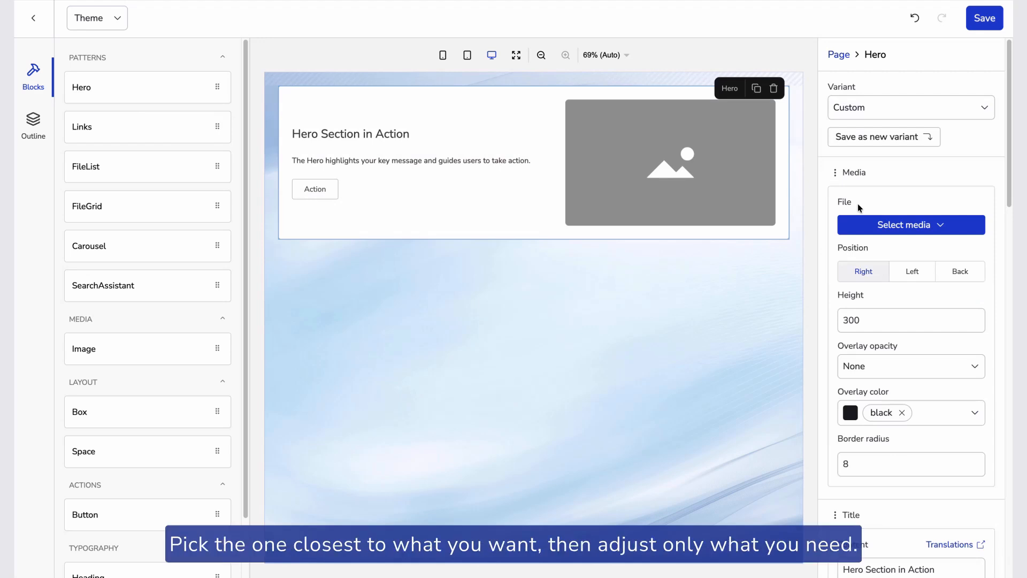
Step: Use the Orange and Blue image from the Backgrounds folder as the Hero's media, trying the Left position before settling on Back
click(893, 226)
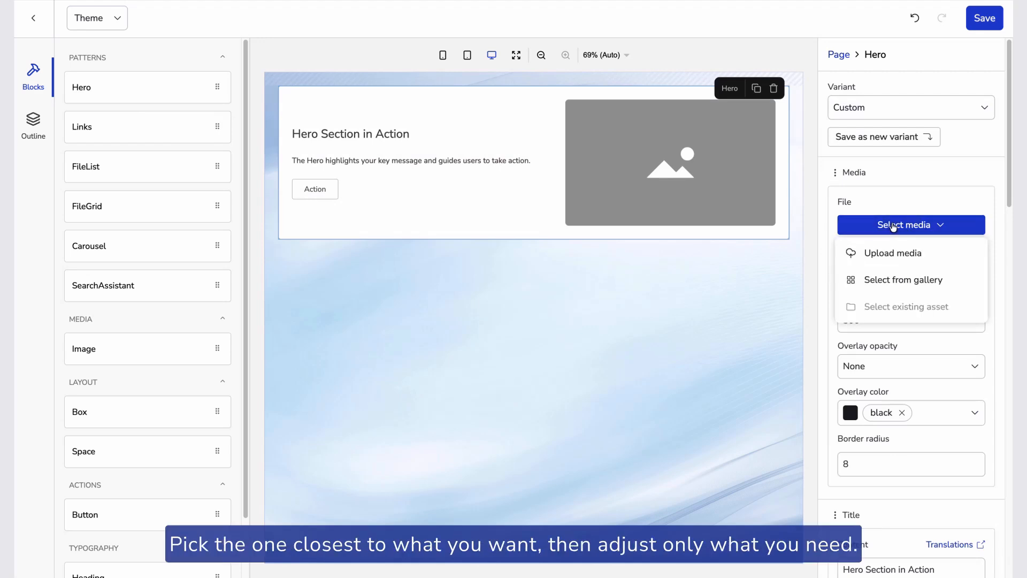
click(892, 279)
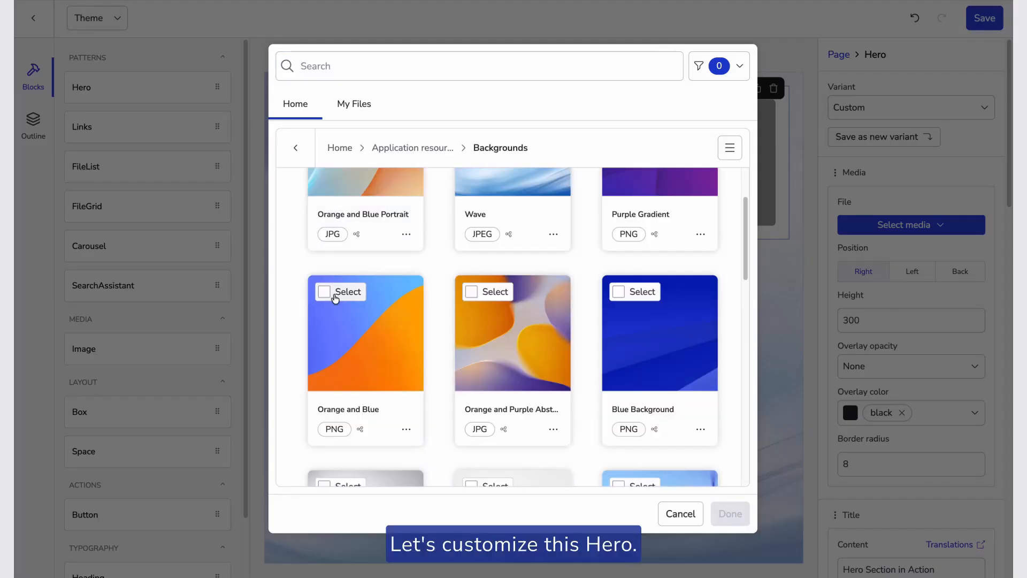
click(336, 298)
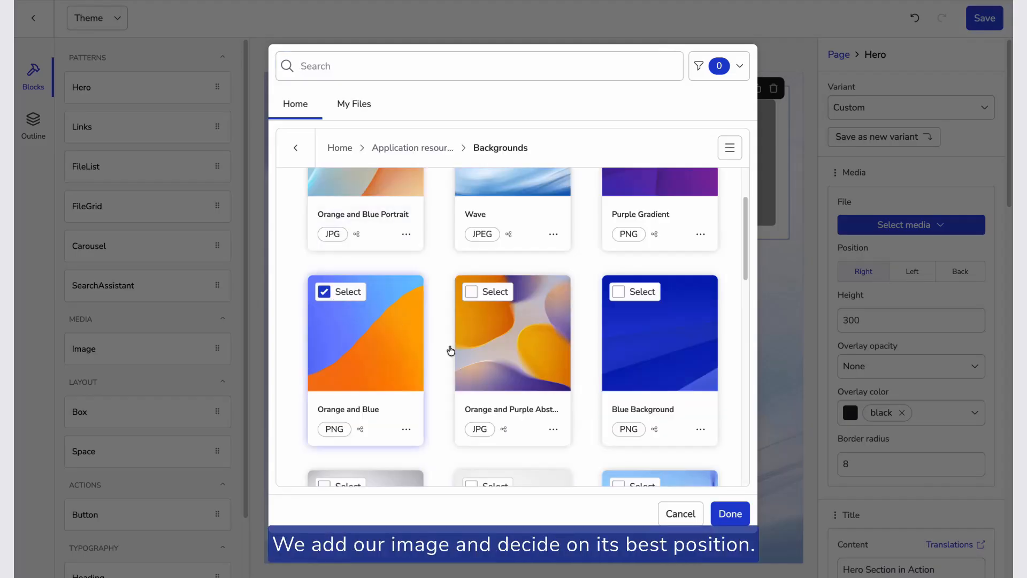
click(738, 513)
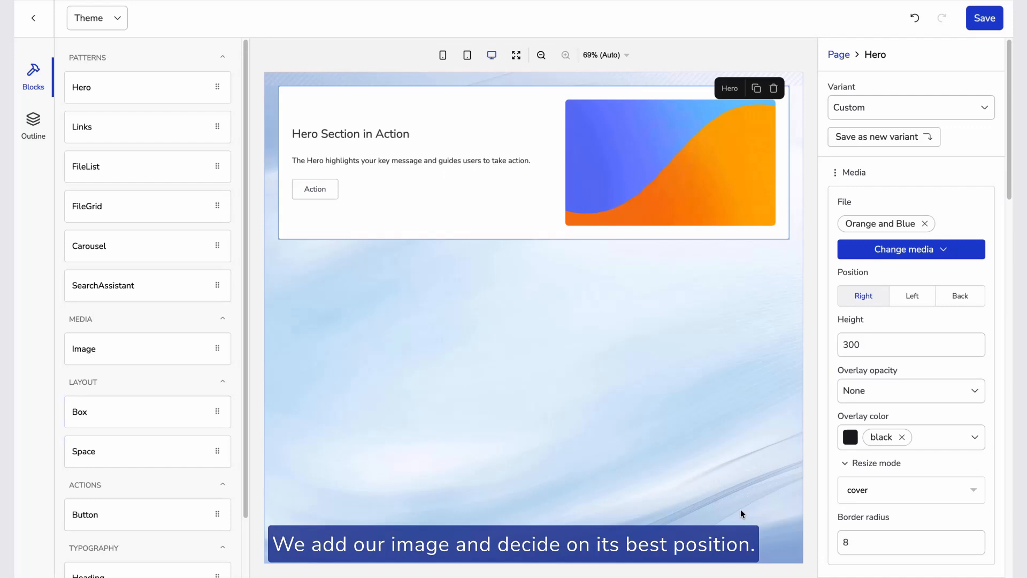
click(910, 295)
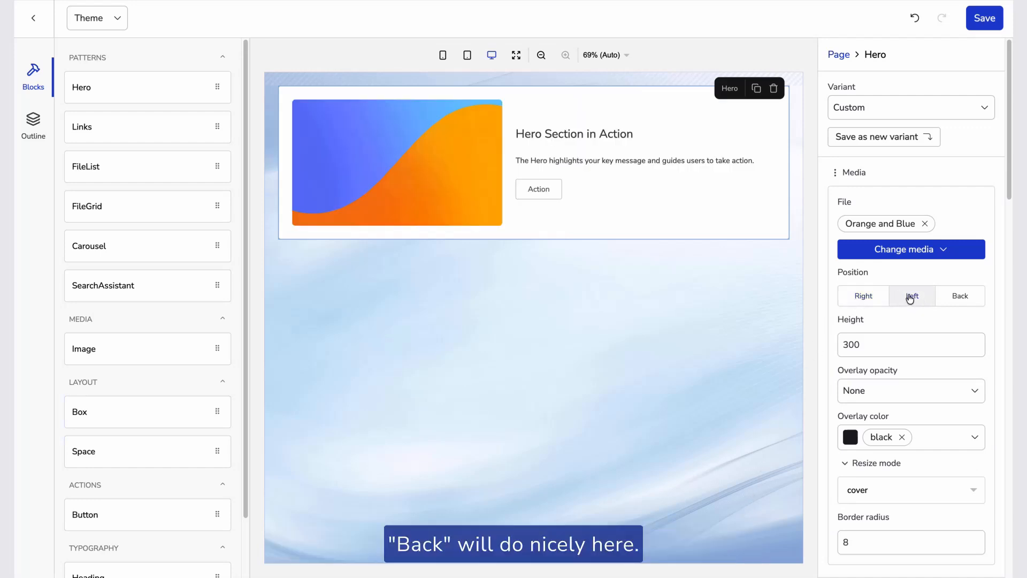
click(963, 297)
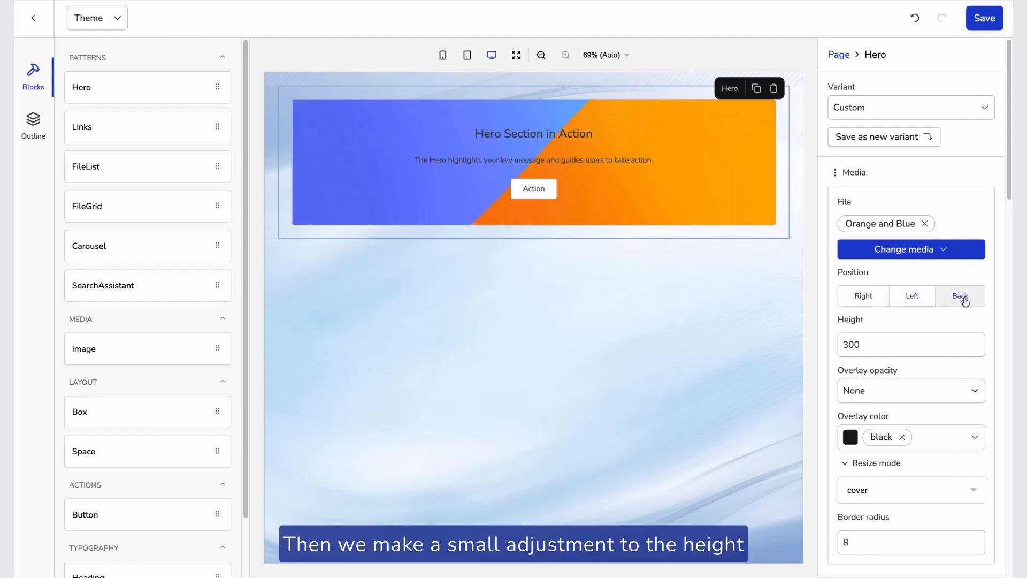
Step: Set the Hero media's height to 350 and its border radius to 16
click(890, 343)
double_click(890, 343)
text(350)
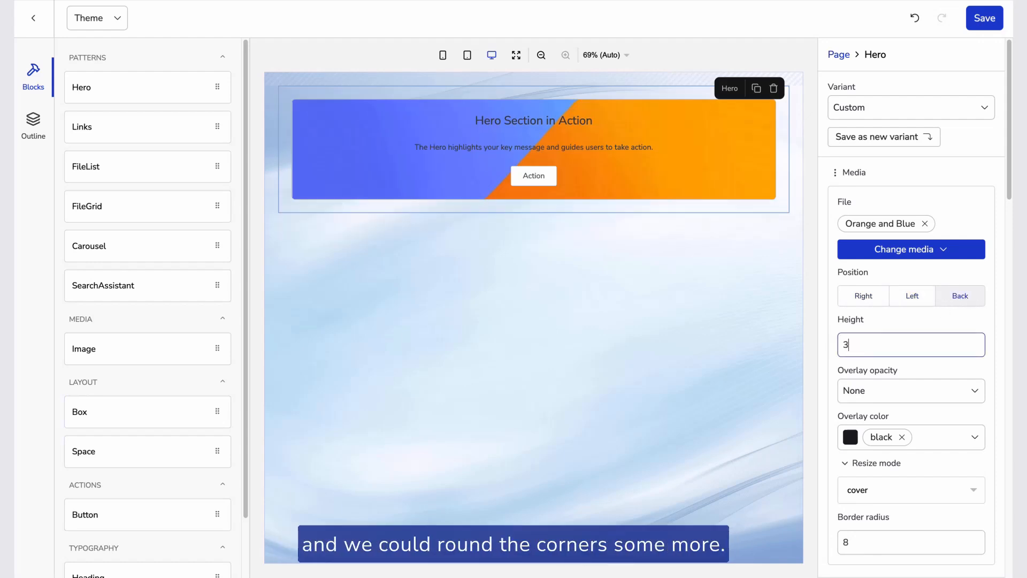
click(834, 396)
scroll(866, 396, down, 1)
scroll(866, 396, down, 1)
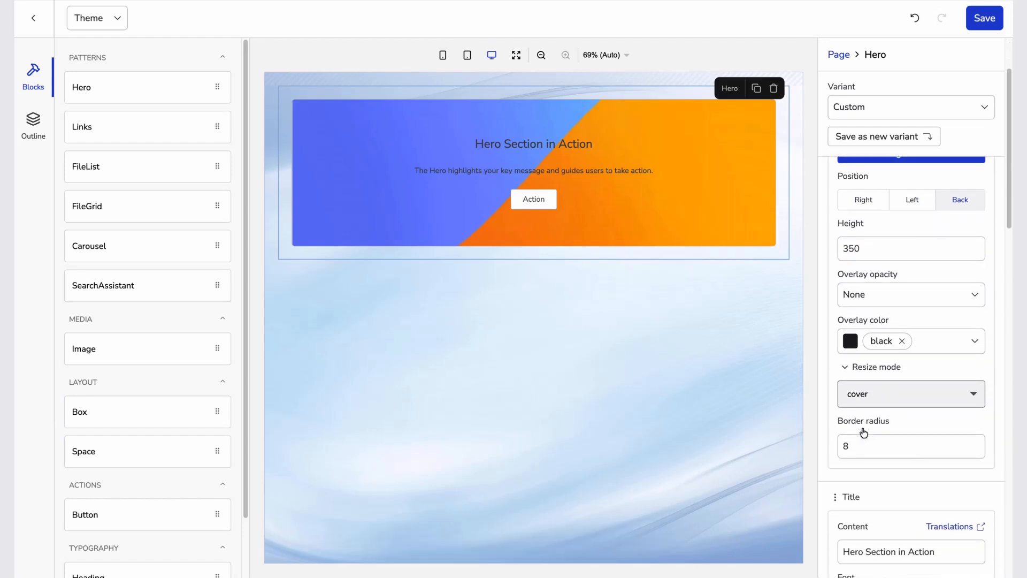
click(863, 436)
double_click(862, 436)
text(16)
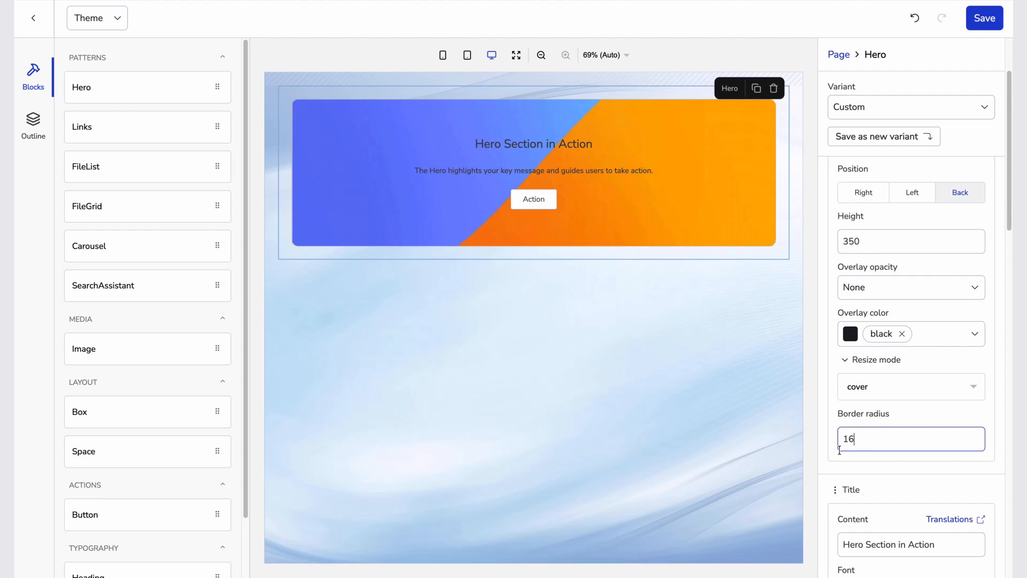
Step: Change the Hero title to "Acme Energy" in the Default Bold font at size 50
scroll(886, 370, down, 5)
click(875, 275)
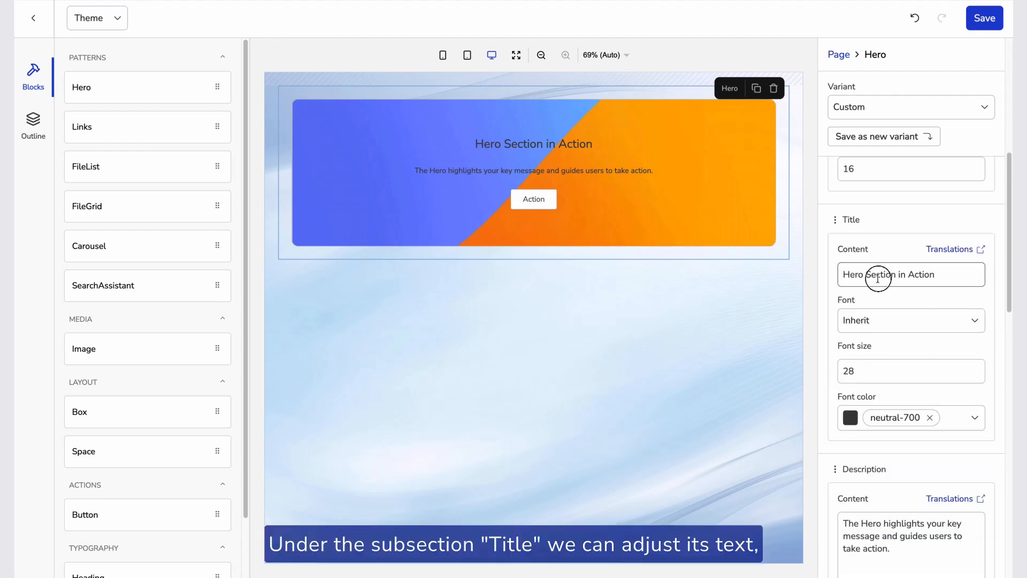
triple_click(878, 277)
text(Acme Energy)
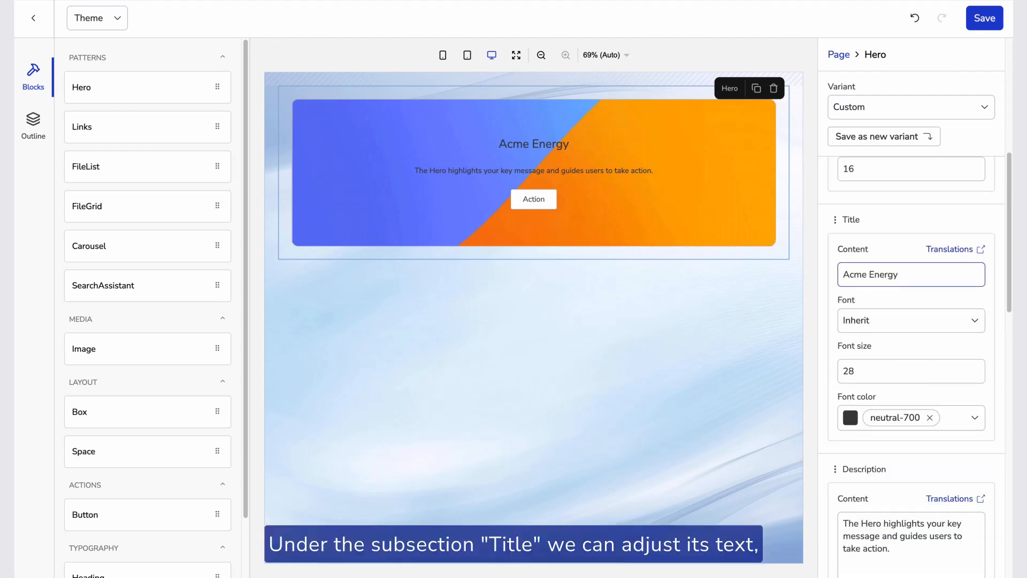
click(870, 321)
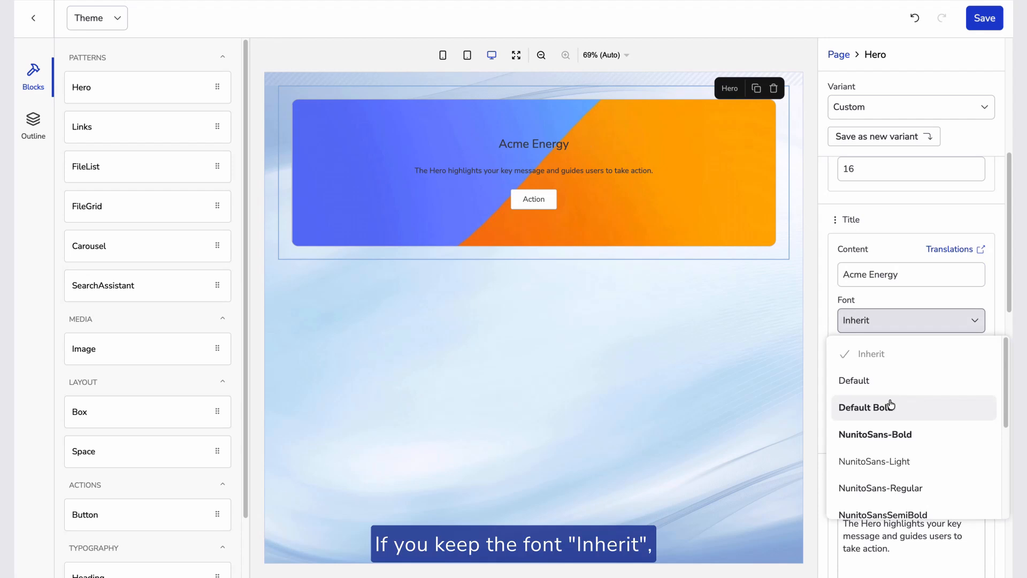
click(856, 406)
double_click(876, 371)
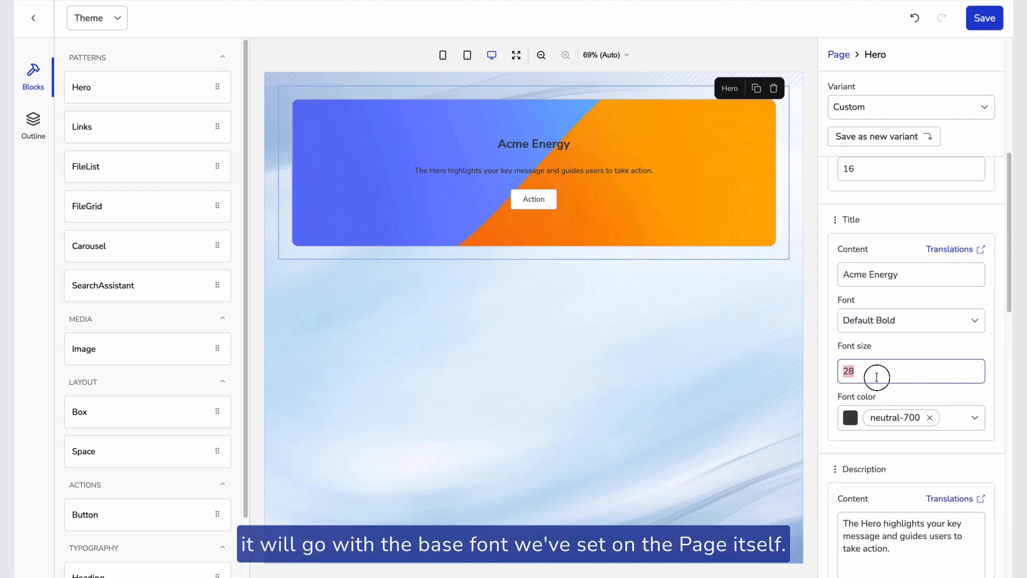
text(50)
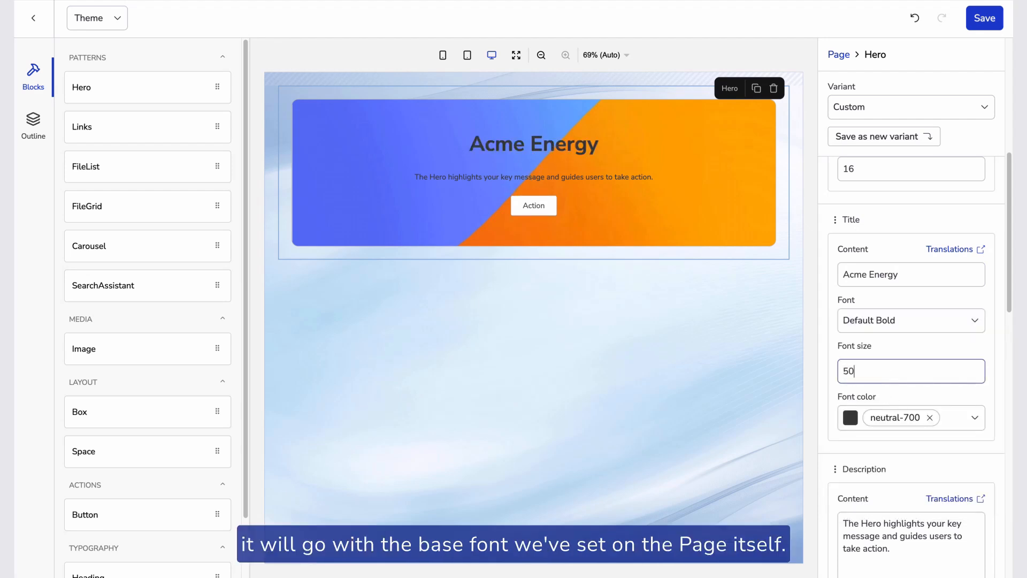
Step: Look at the custom color and transparency controls for the Hero title's font, and choose white from the palette
click(859, 421)
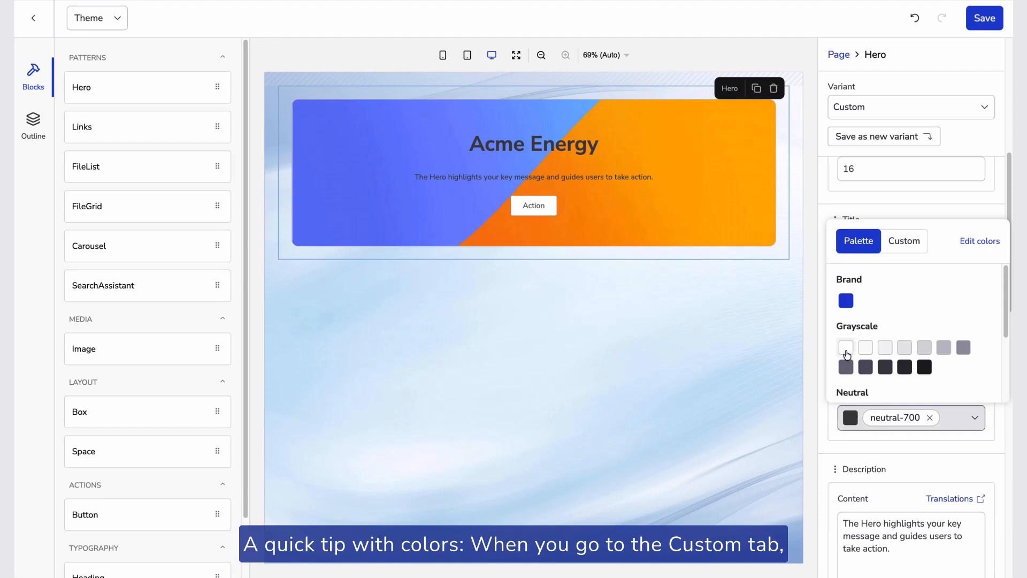
click(901, 246)
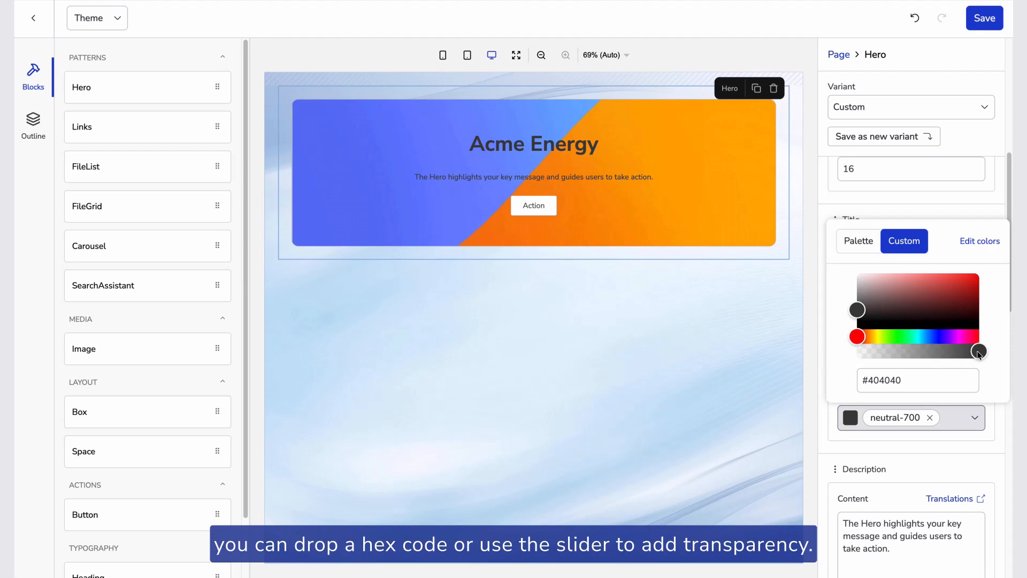
mouse_move(978, 352)
mouse_down()
mouse_move(902, 354)
mouse_move(980, 351)
mouse_up()
click(855, 242)
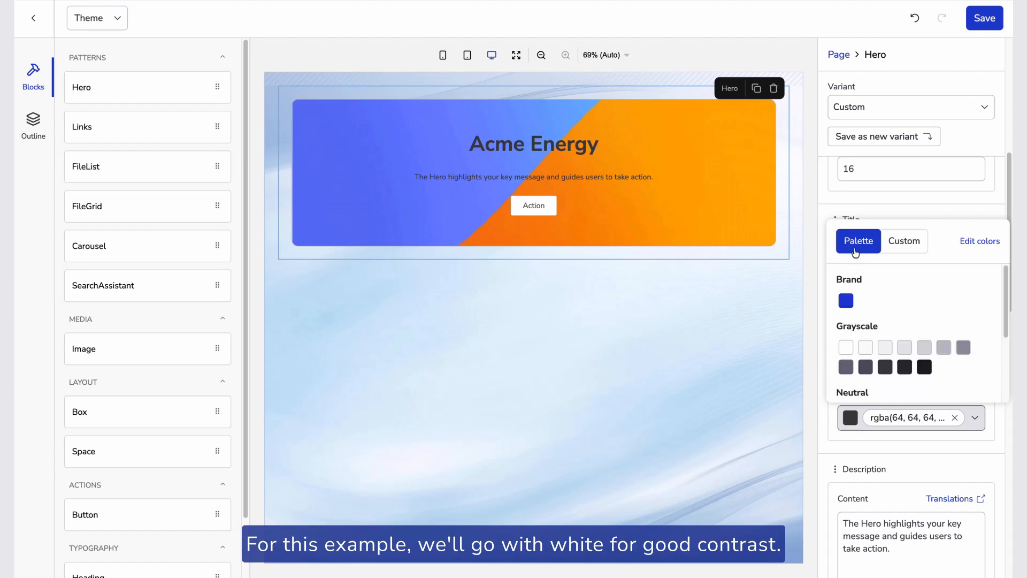
click(846, 344)
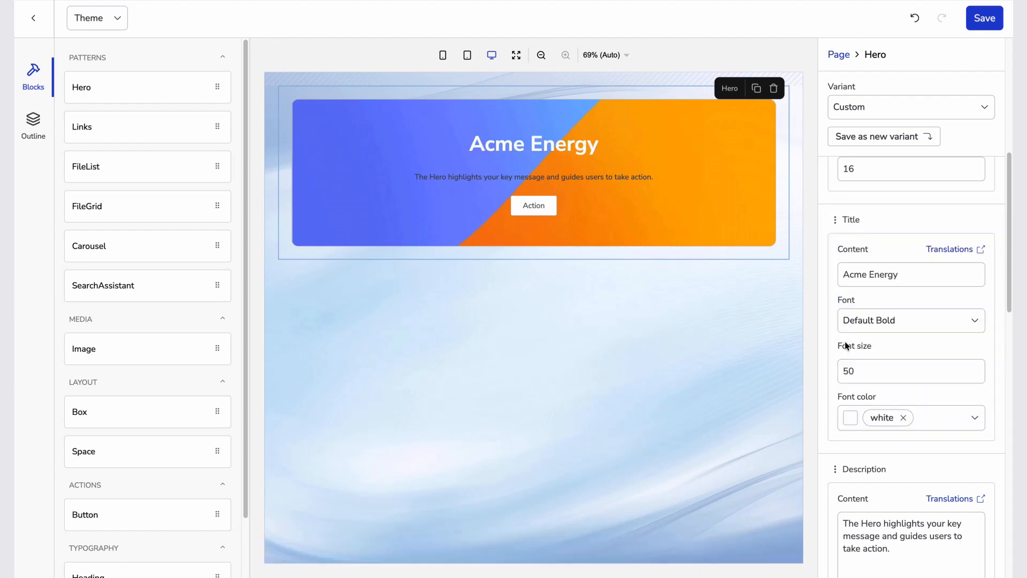
Step: Change the Hero description to "Your Partner for Unlimited Energy" at font size 24 in white
scroll(830, 358, down, 5)
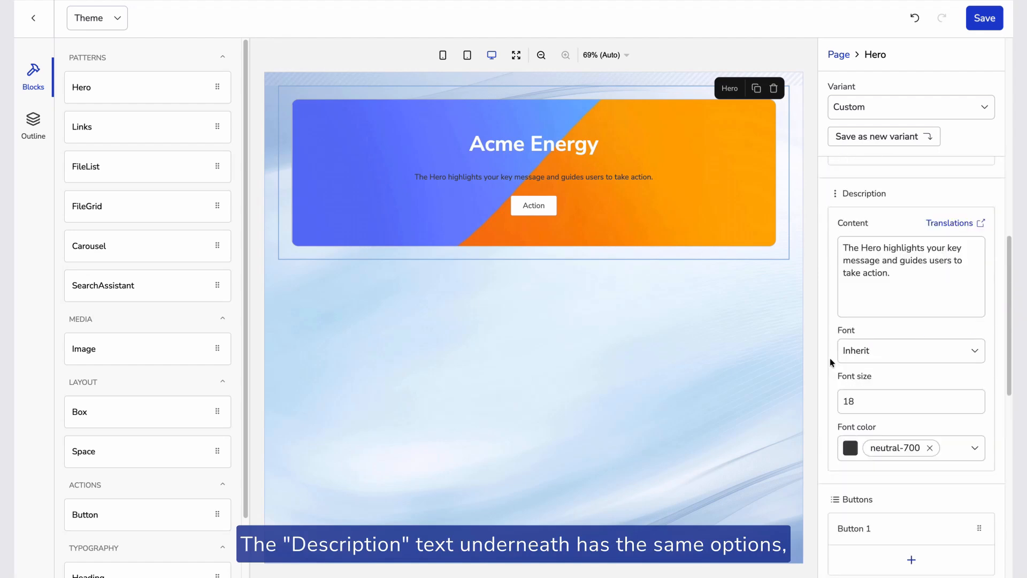
triple_click(908, 241)
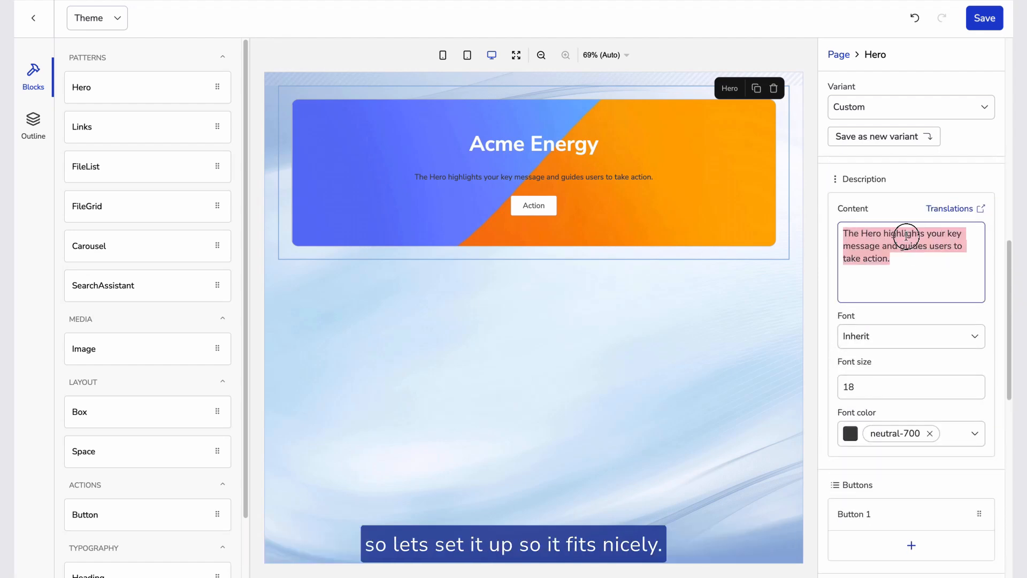
text(Your Partner for Unlimited Energy)
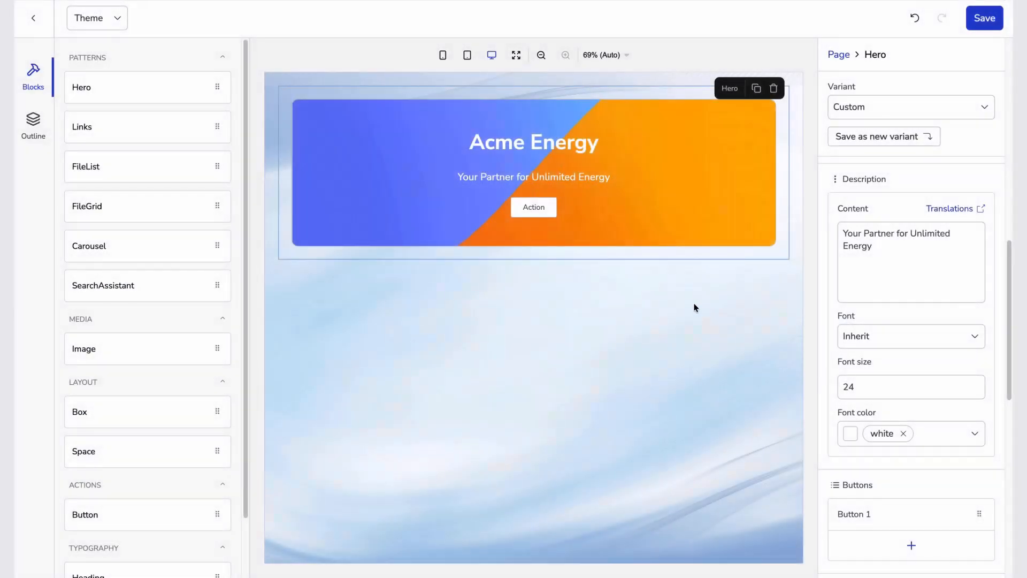
Step: Duplicate the Hero's first button twice to make three buttons
scroll(853, 294, down, 3)
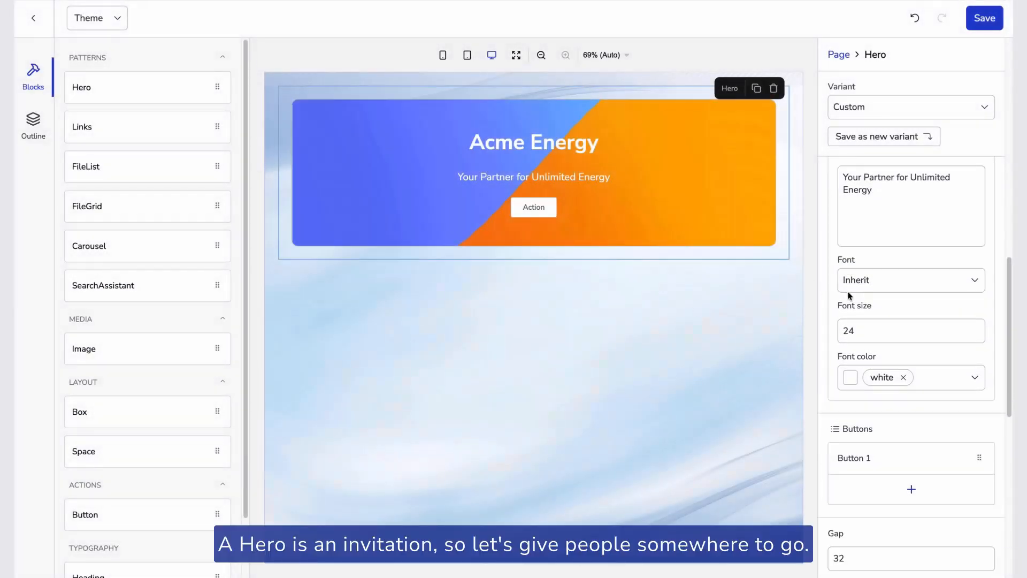
click(946, 376)
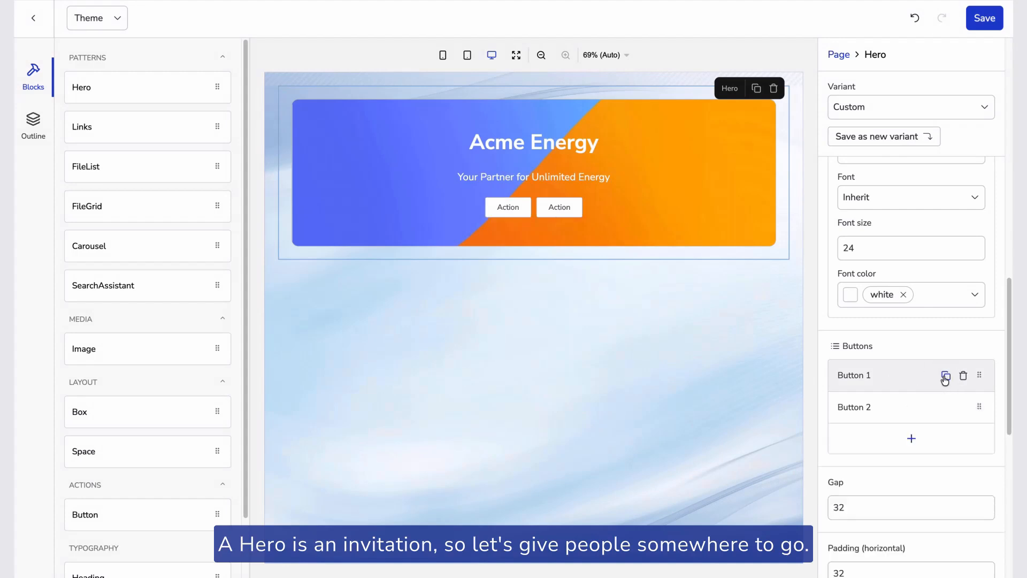
click(946, 376)
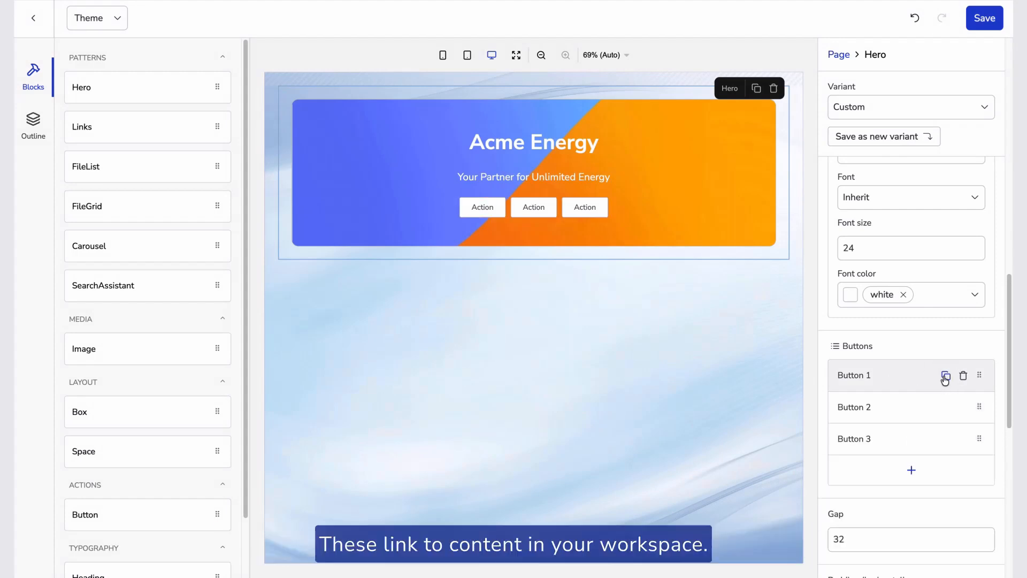
Step: Link the Hero's first button to the Discover Products folder inside Energy > Acme Energy
click(885, 383)
scroll(886, 384, down, 2)
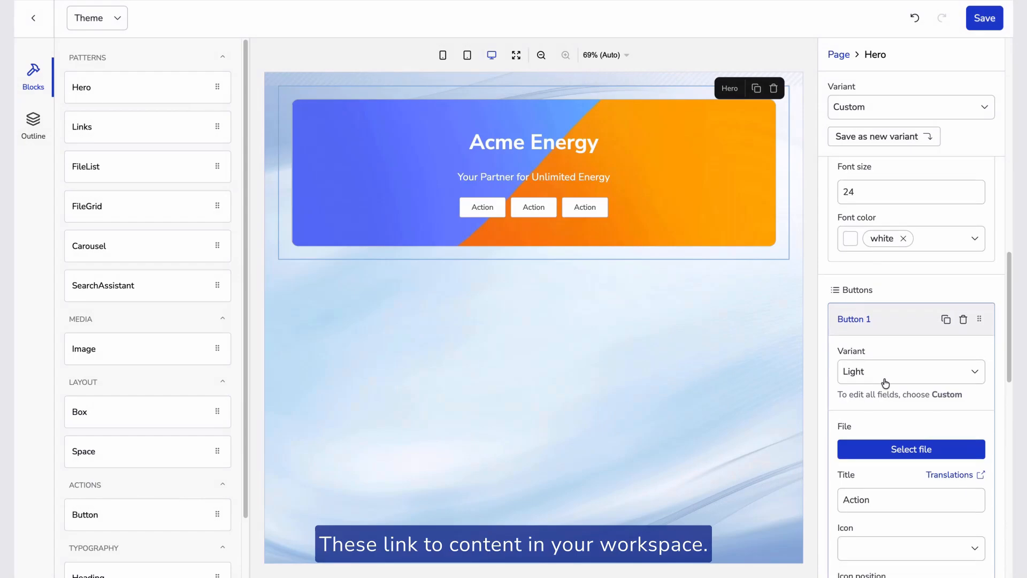
click(899, 439)
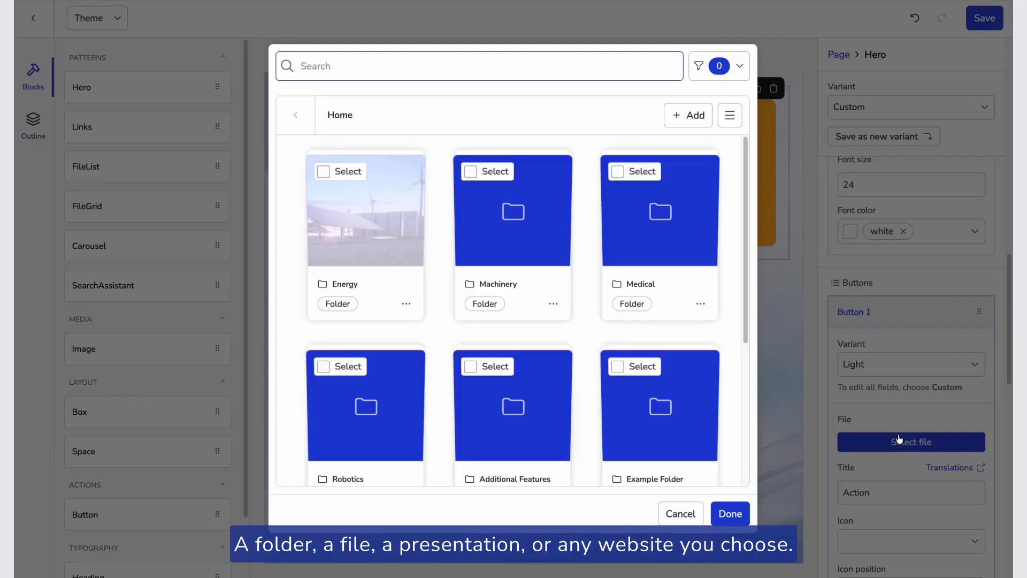
click(383, 229)
click(381, 229)
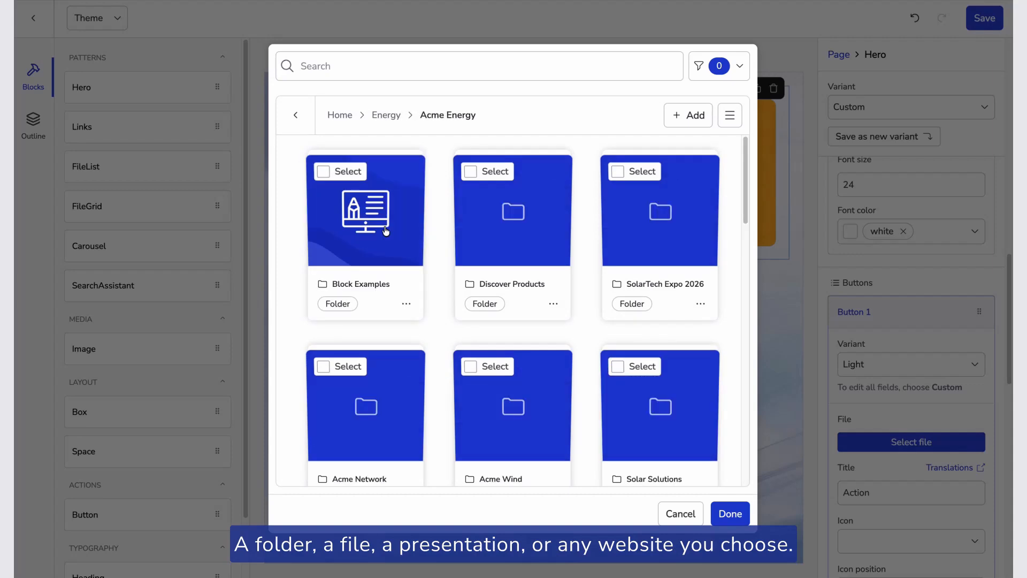
click(470, 171)
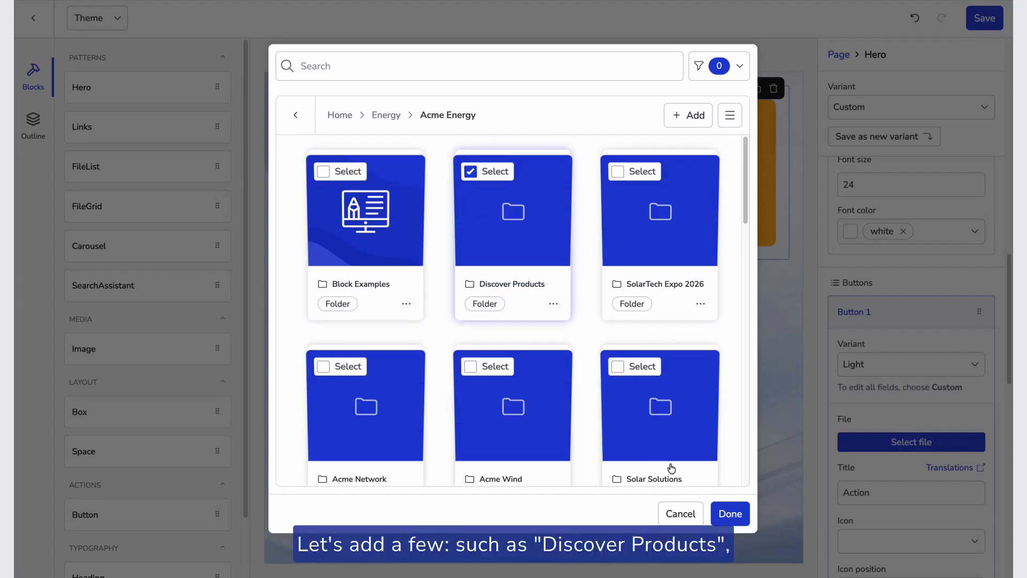
click(739, 514)
Step: Title the Hero's first button "Discover Products" and give it the files icon
click(867, 516)
double_click(867, 516)
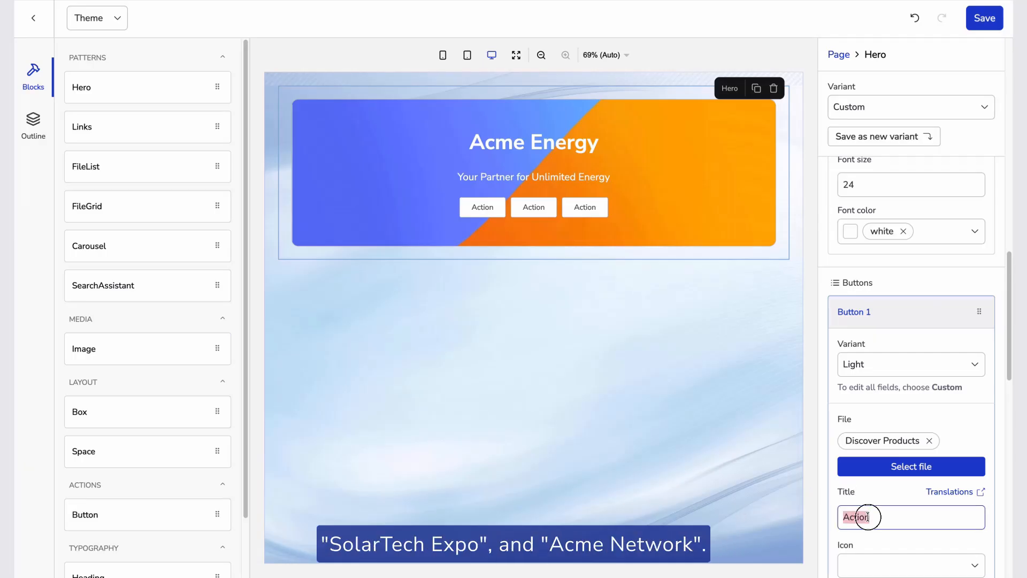
text(Discover Products)
scroll(861, 390, down, 4)
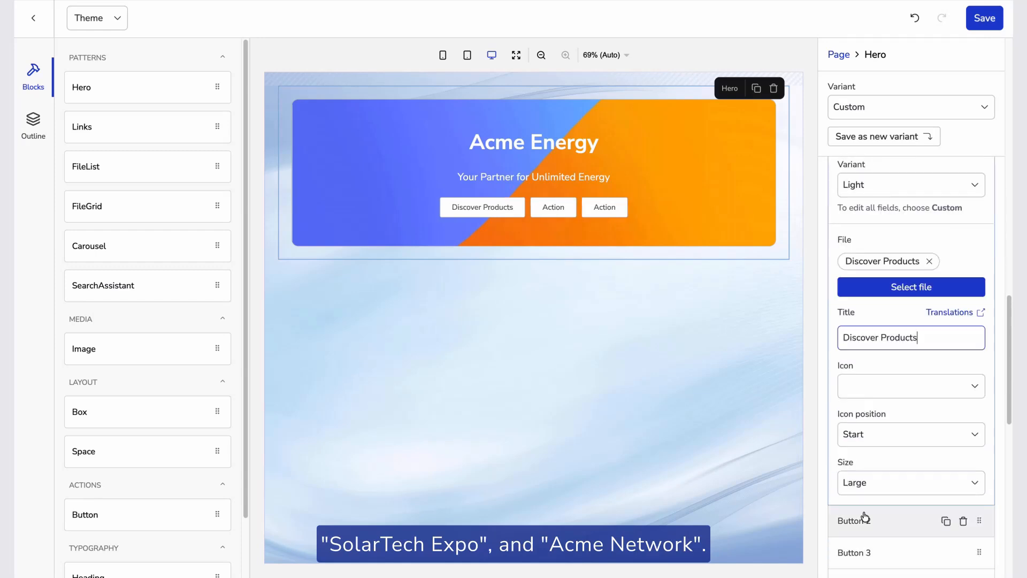
click(865, 392)
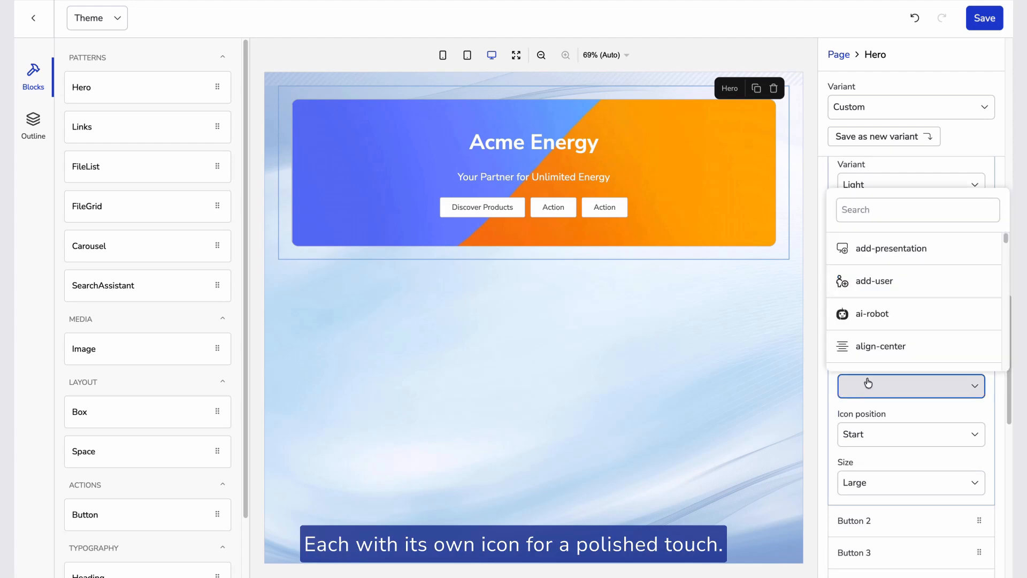
click(853, 204)
text(fil)
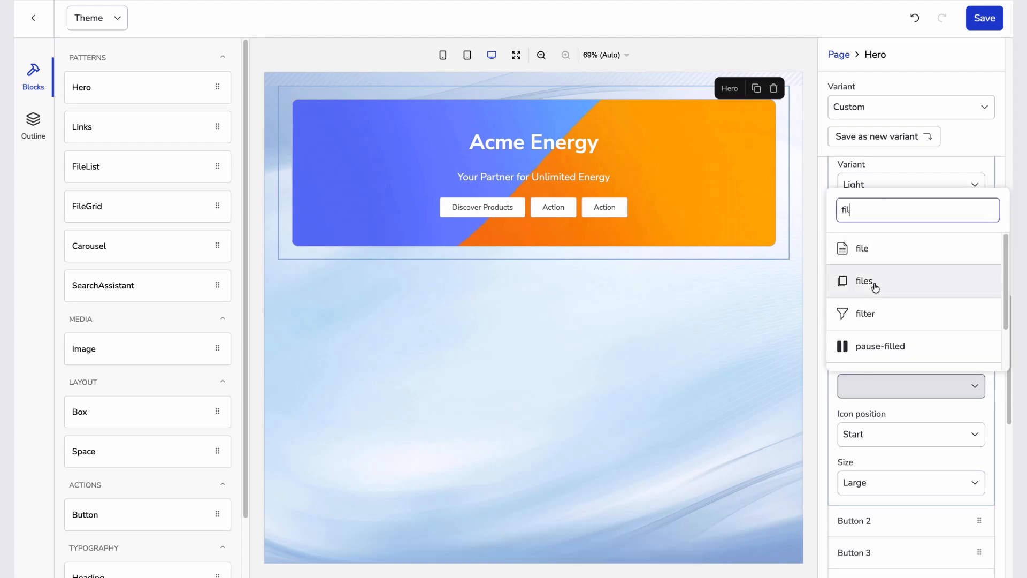
click(876, 287)
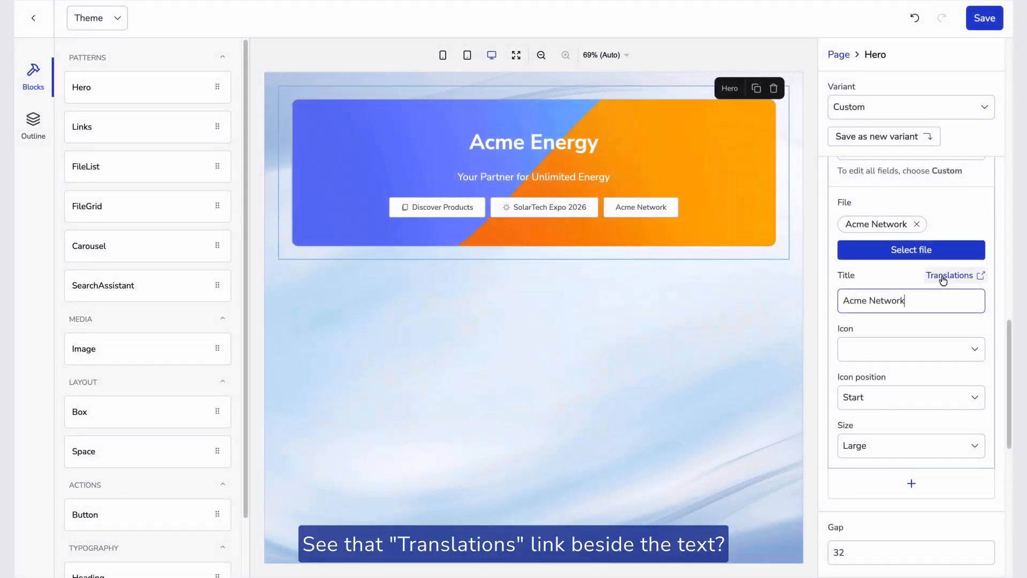
Step: Look through the translation fields for the Acme Network button's title, and give that button the user icon
click(943, 277)
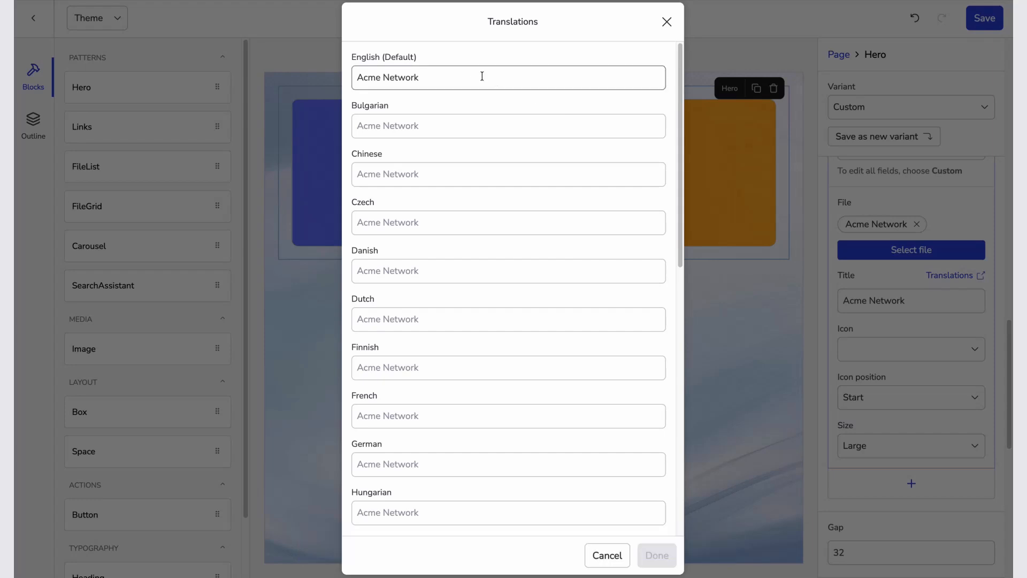
scroll(459, 158, down, 3)
scroll(458, 203, down, 1)
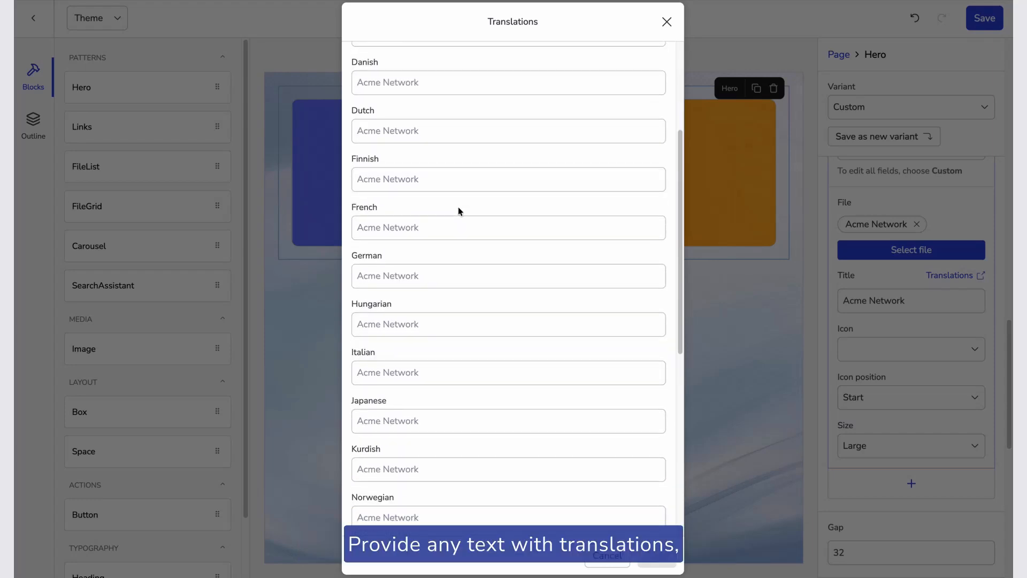
click(667, 22)
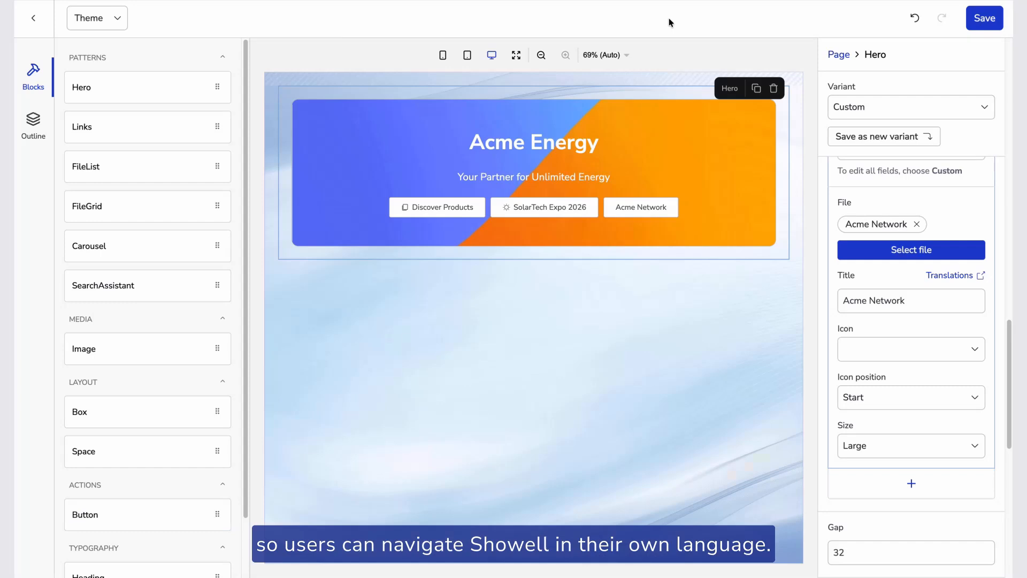
click(868, 351)
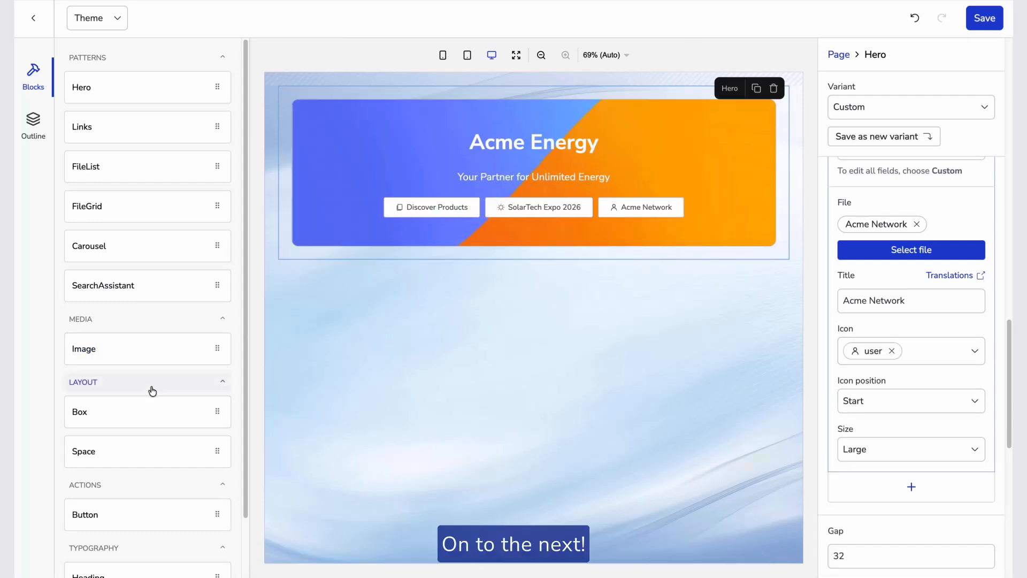
Step: Add a Space block below the Hero, followed by a Heading block reading "Our Brands"
drag(103, 451, 353, 301)
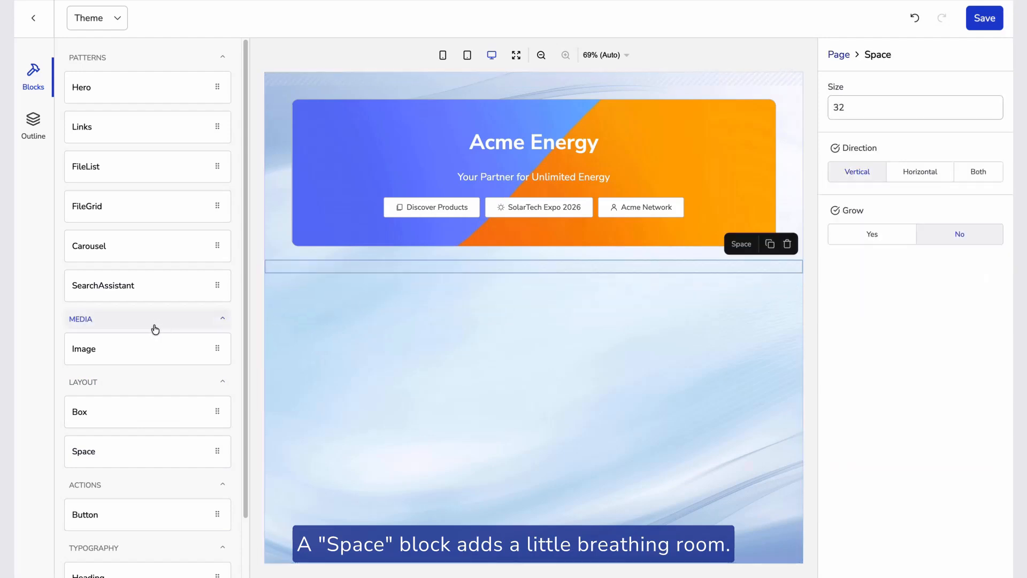
scroll(154, 328, down, 2)
drag(149, 511, 408, 328)
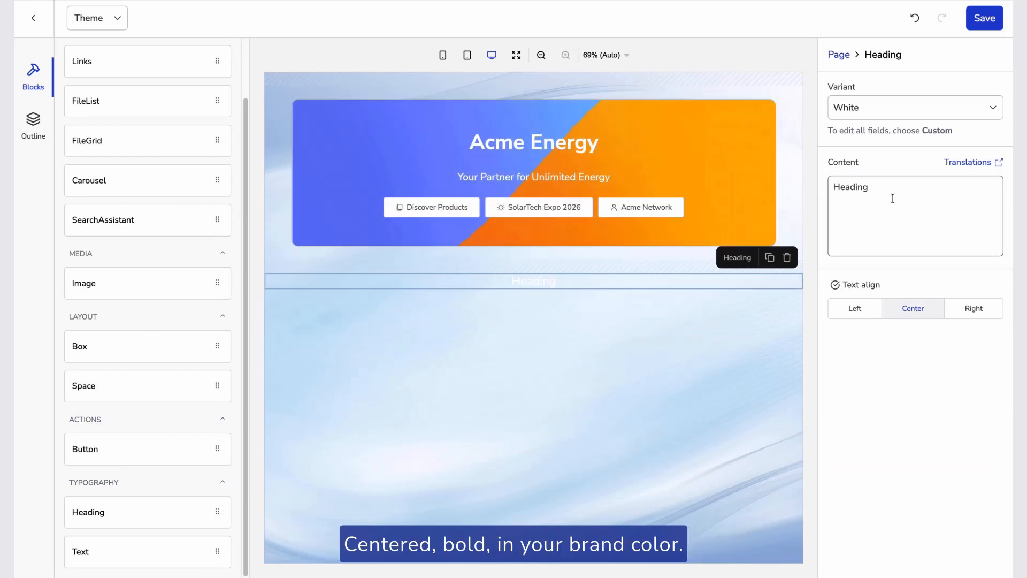
triple_click(894, 199)
text(Our B)
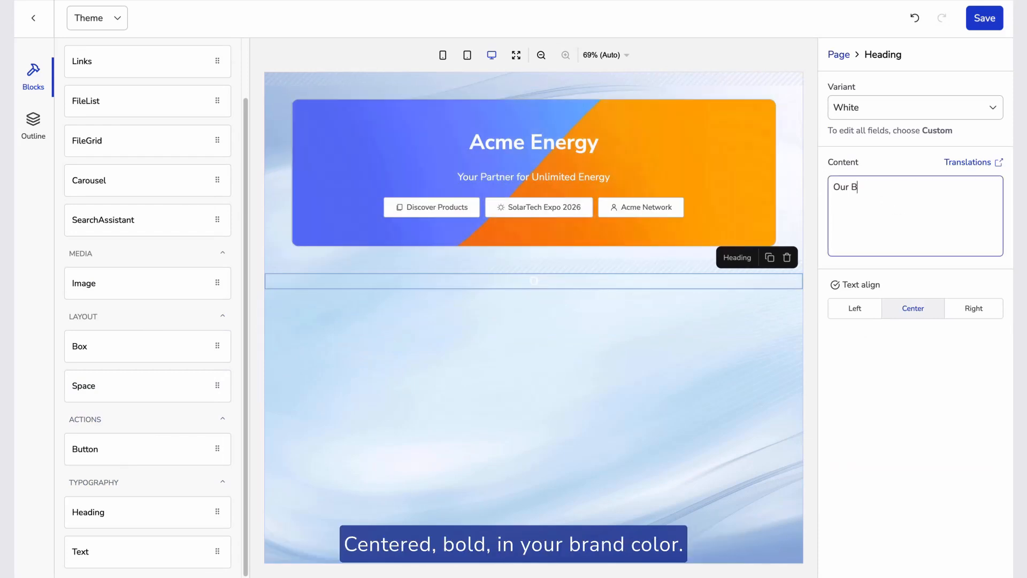
text(rands)
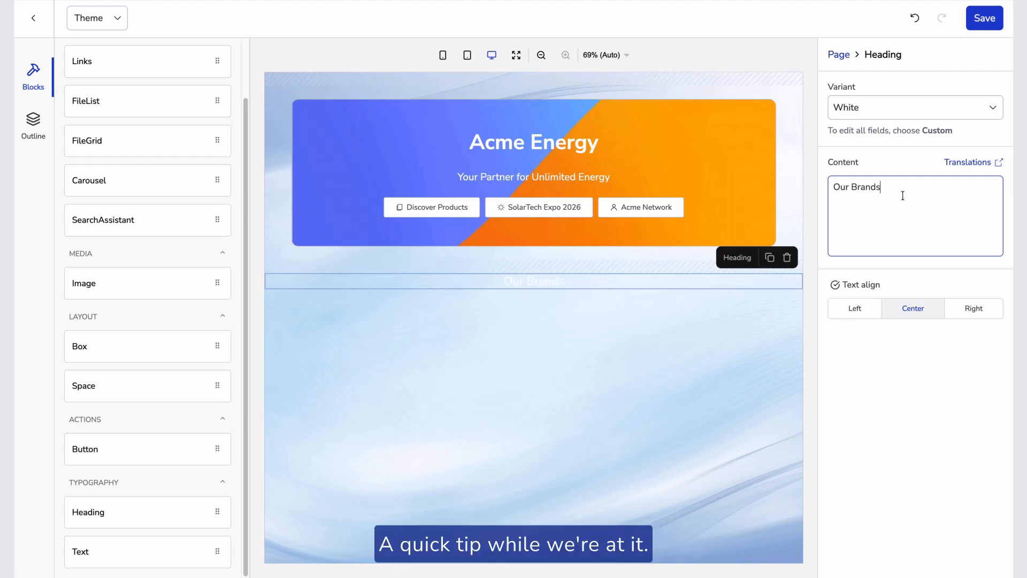
Step: Switch the Our Brands heading to the Custom variant with the Default Bold font, size 36 and the primary color
click(873, 106)
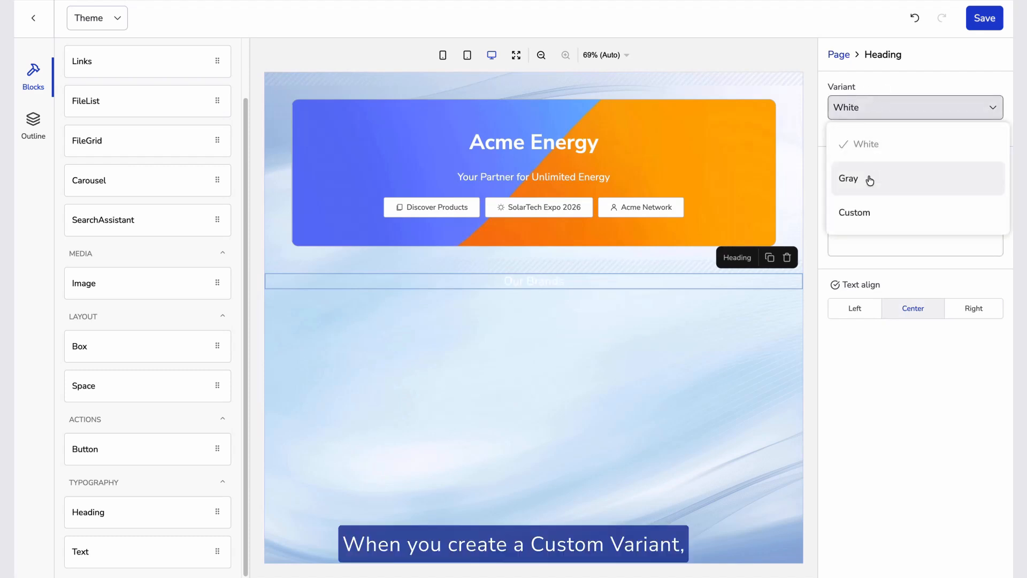
click(871, 206)
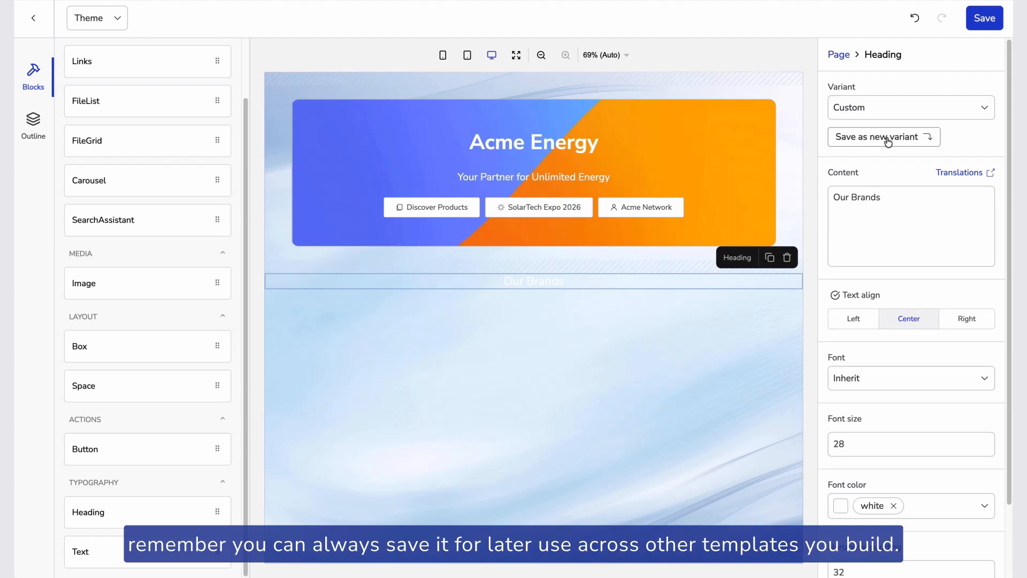
click(891, 381)
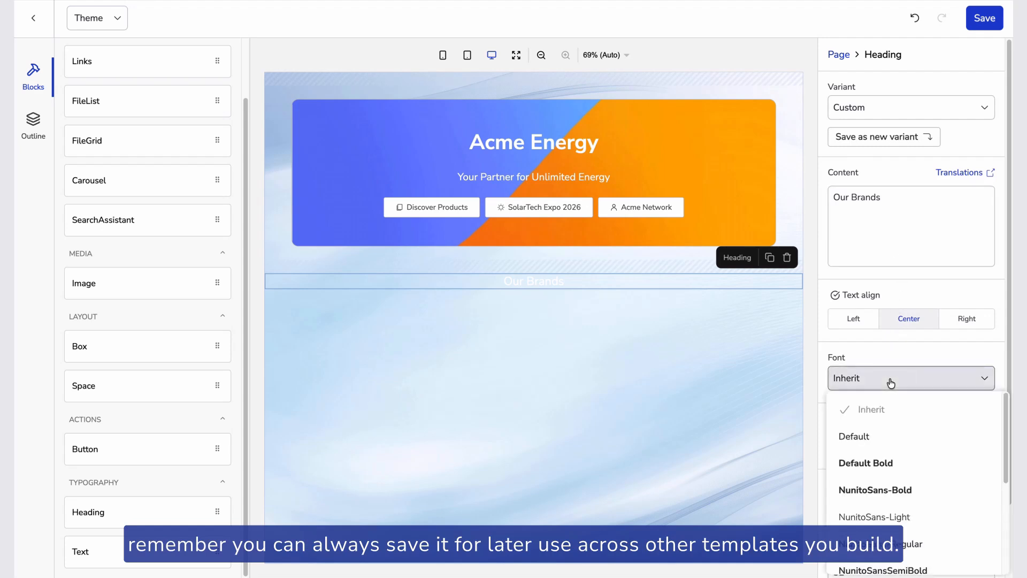
click(884, 465)
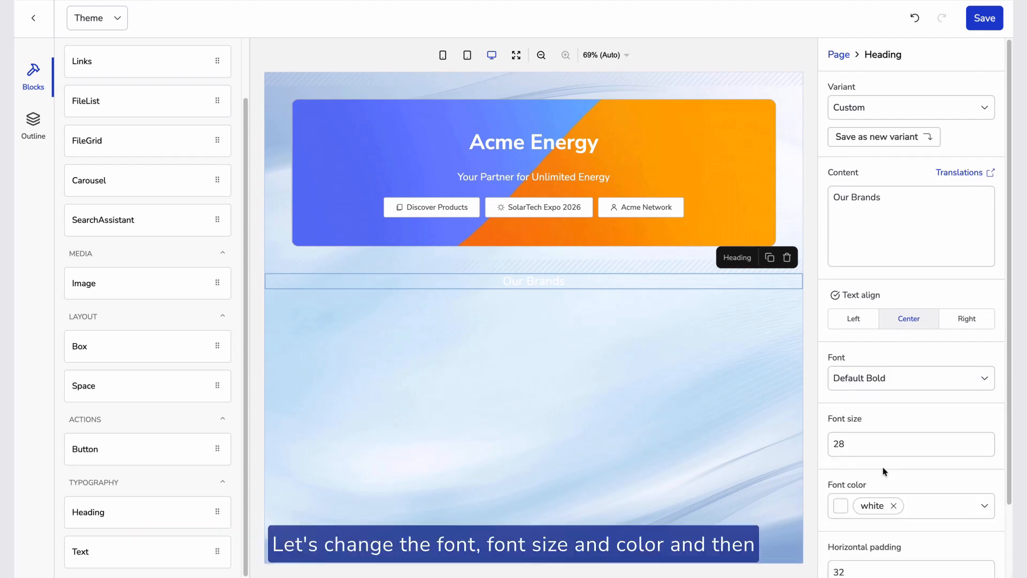
scroll(884, 470, down, 2)
double_click(868, 370)
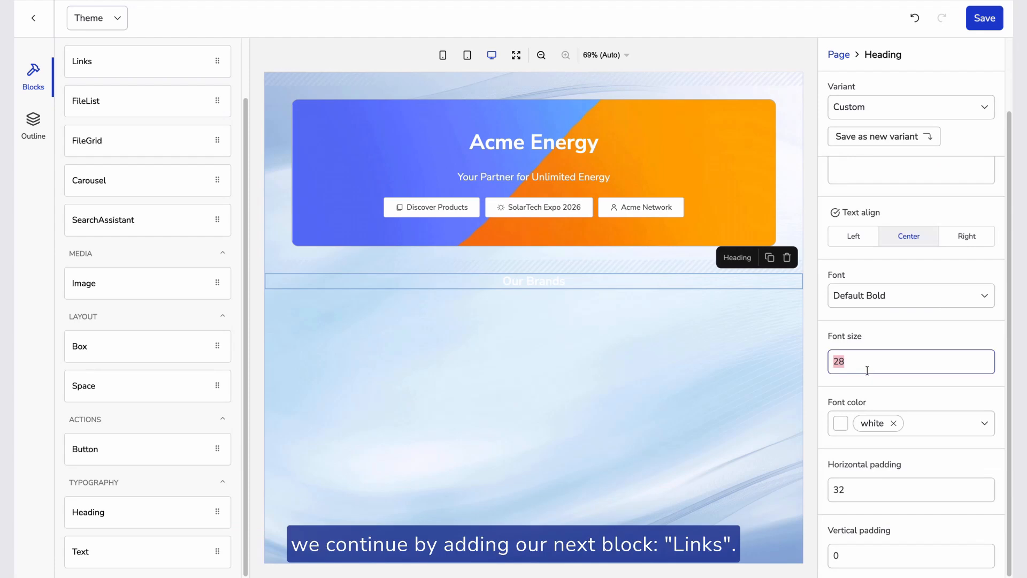
text(36)
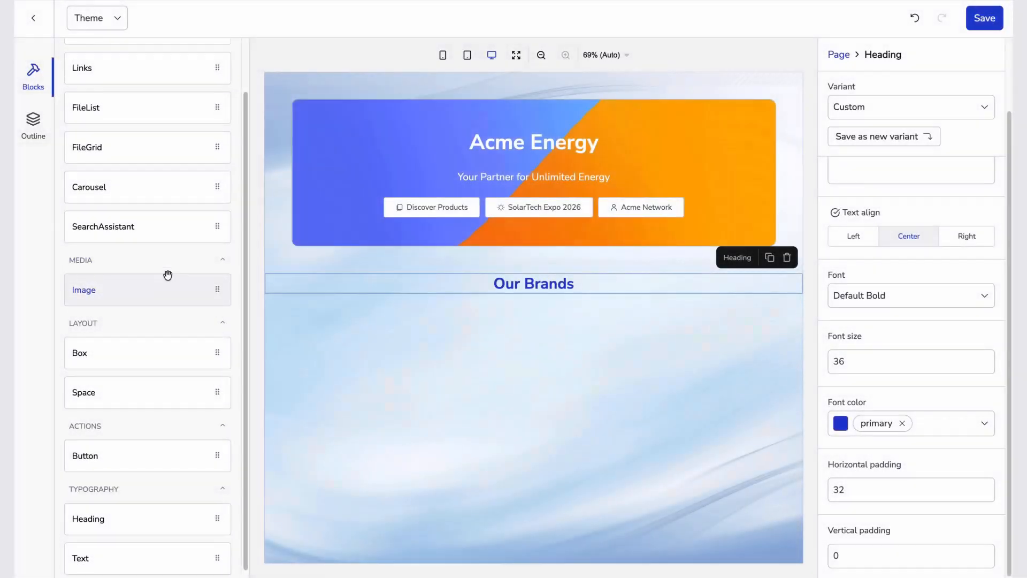
Step: Add a Links block directly below the Our Brands heading
scroll(163, 273, up, 1)
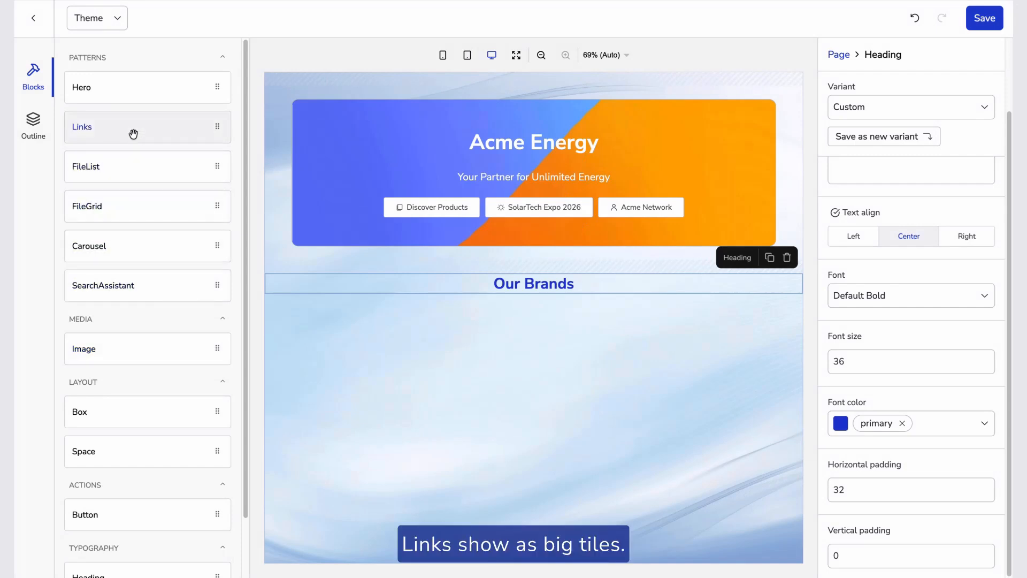
drag(154, 145, 506, 369)
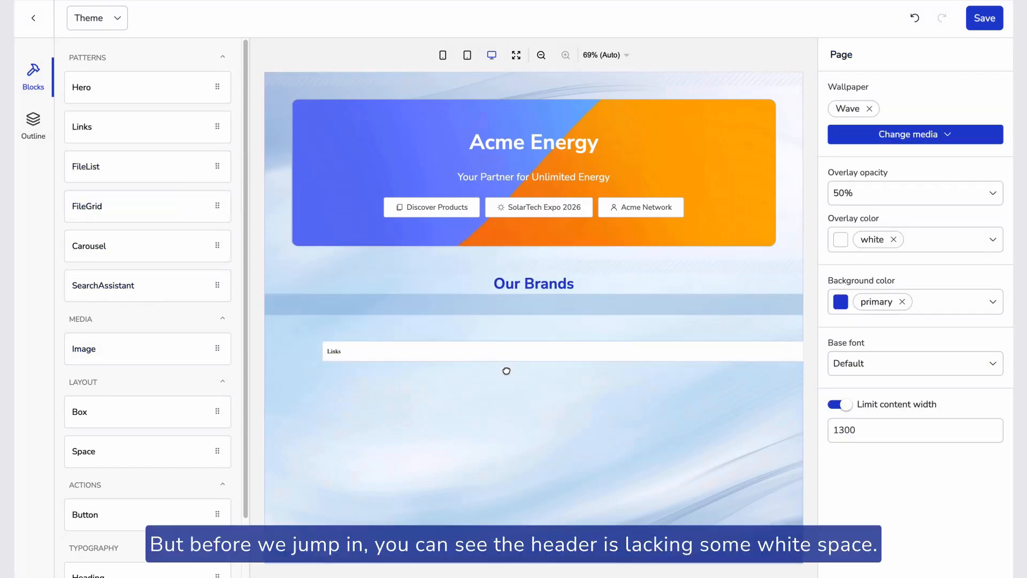
Step: Set the Our Brands heading's vertical padding to 32 and delete the Space block above it
click(589, 283)
scroll(937, 282, down, 1)
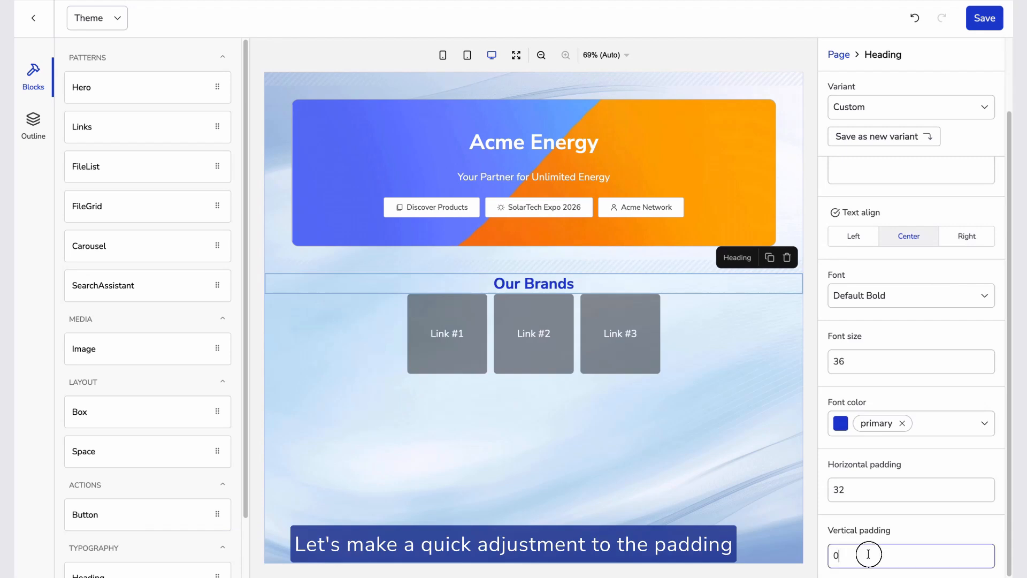
key(BackSpace)
text(32)
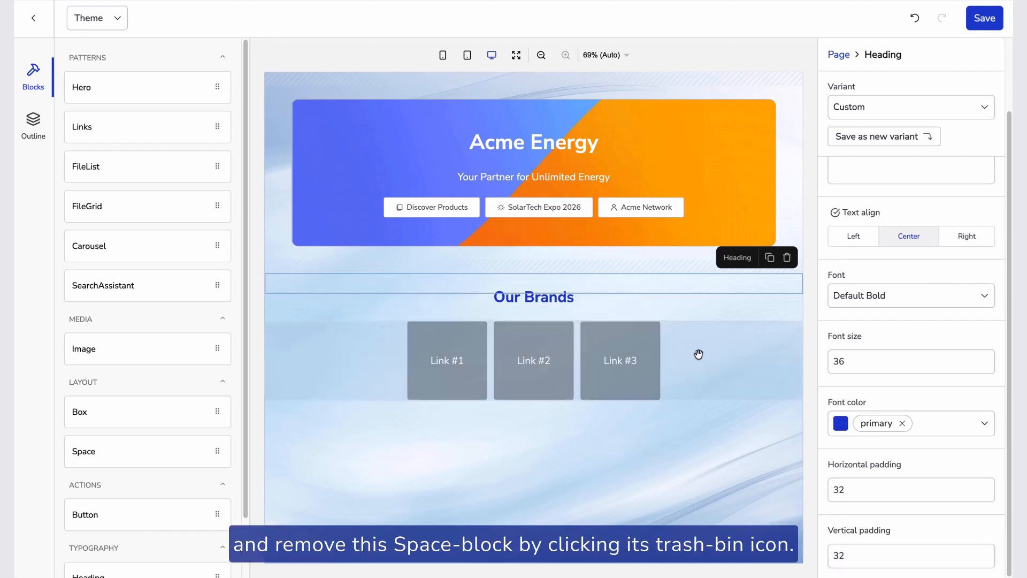
click(660, 268)
click(787, 244)
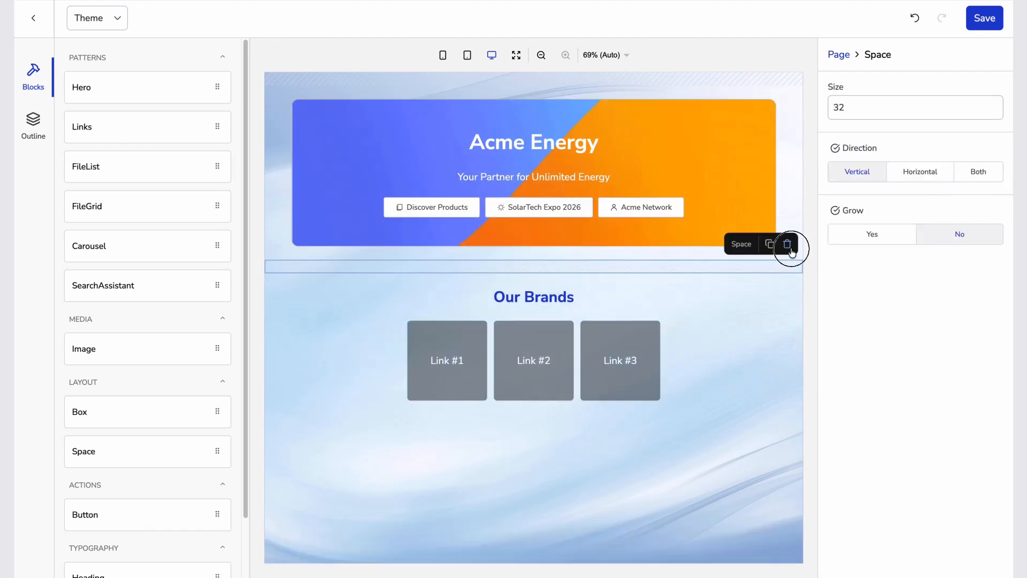
Step: Switch the Links block to the Custom variant and set its thumbnail size to Medium
click(634, 335)
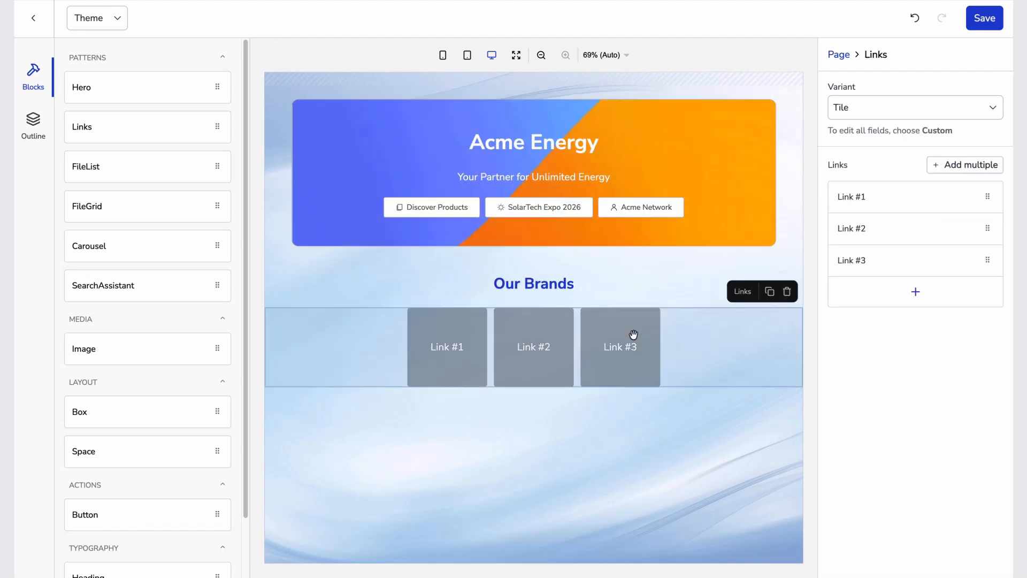
click(859, 117)
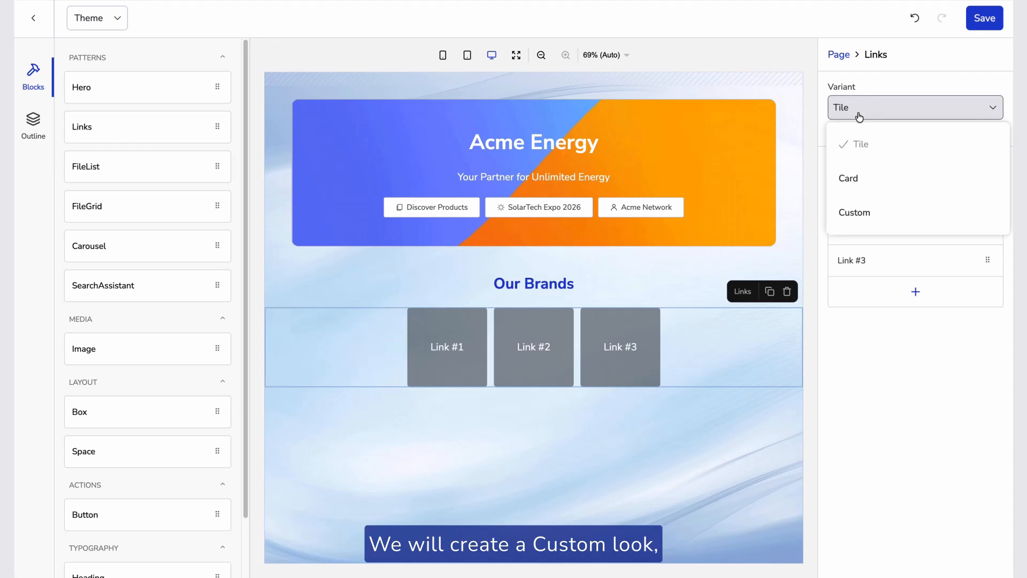
click(854, 213)
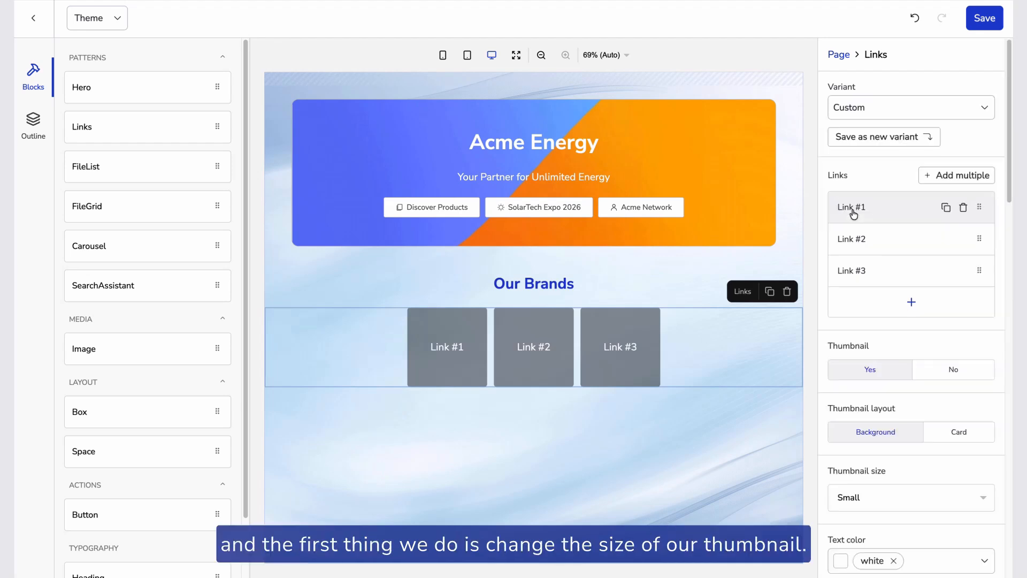
scroll(856, 299, down, 3)
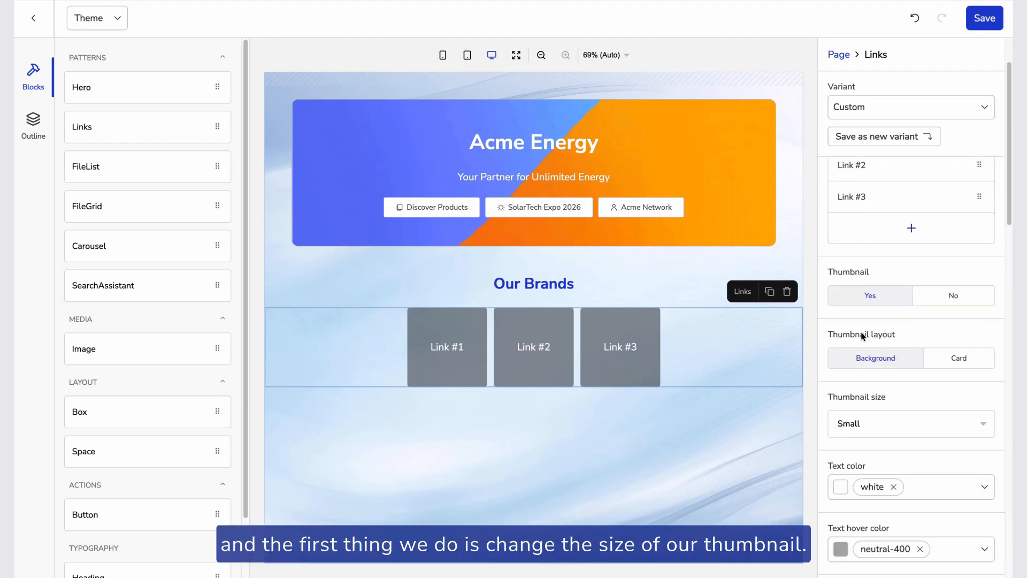
click(867, 418)
click(867, 431)
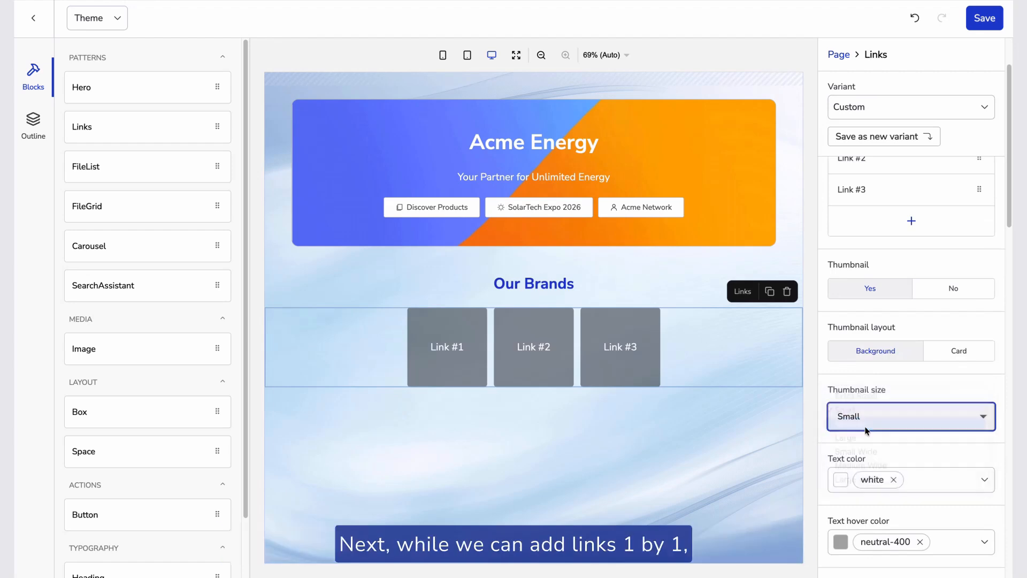
Step: Delete the three placeholder links from the Links block
scroll(869, 425, up, 3)
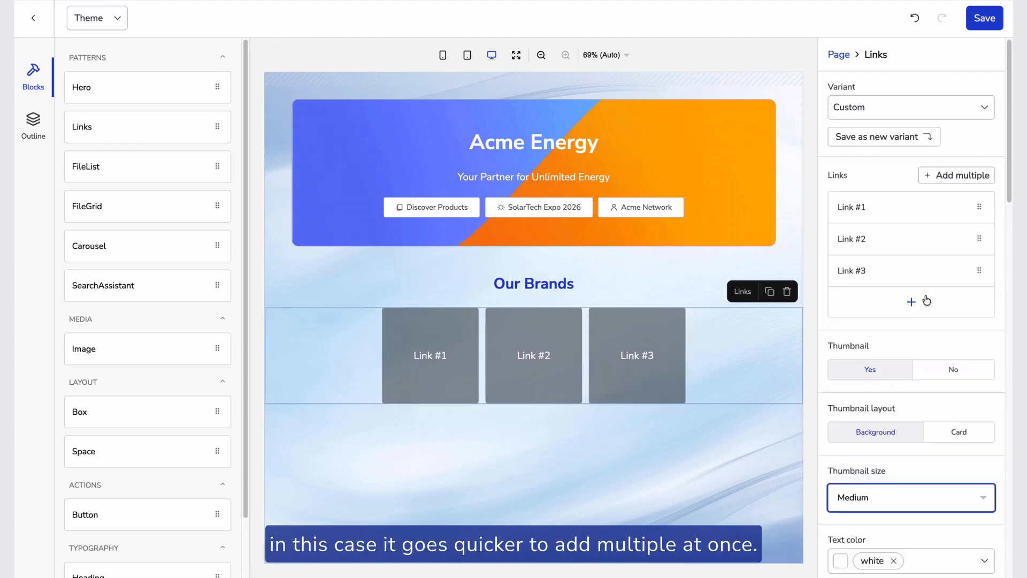
click(965, 271)
click(964, 239)
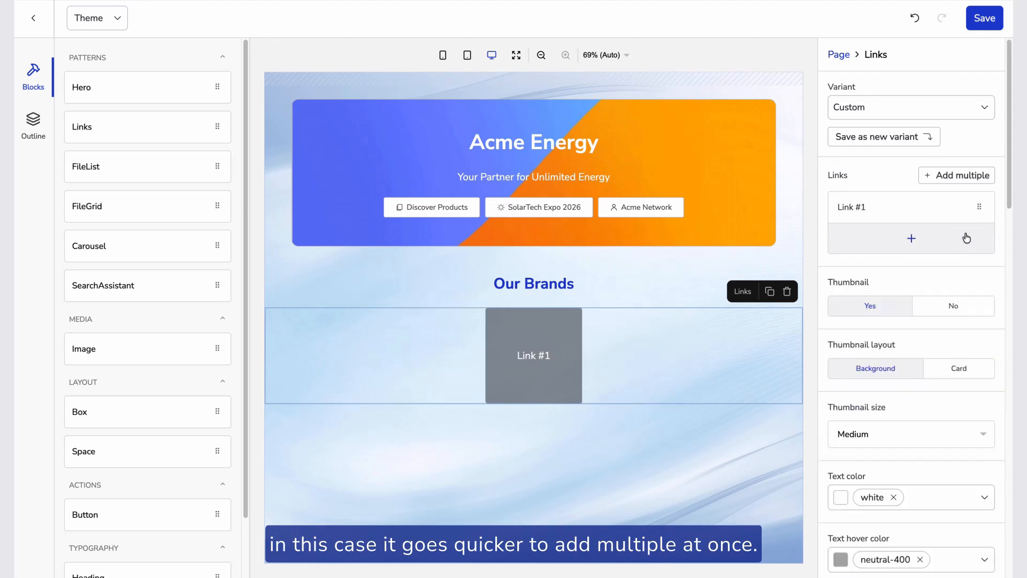
click(964, 208)
Step: Add links to the Acme Wind, Solar Solutions, GridTech and EcoCharge folders to the Links block in one go
click(958, 175)
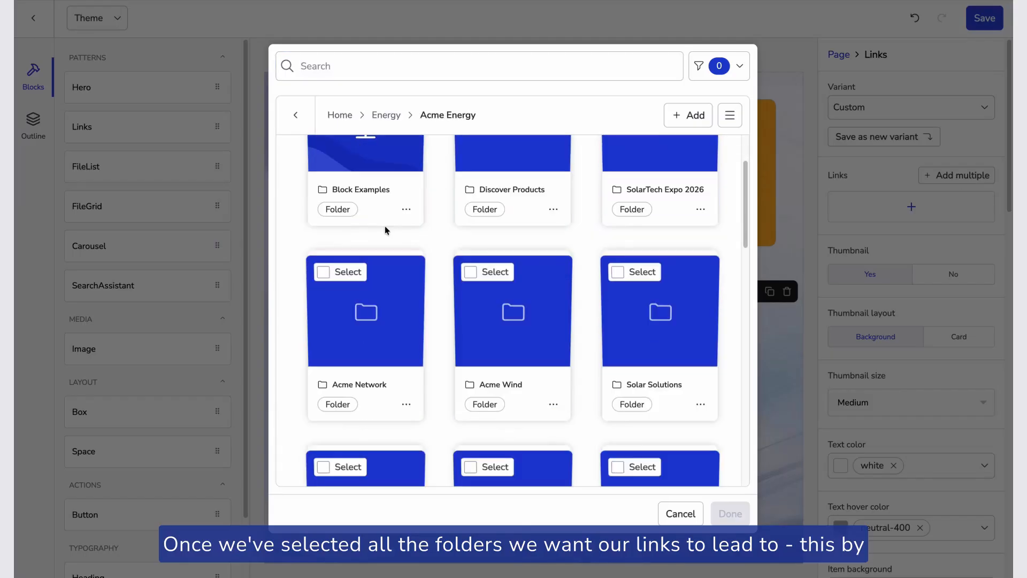
scroll(436, 241, down, 1)
click(470, 260)
click(617, 258)
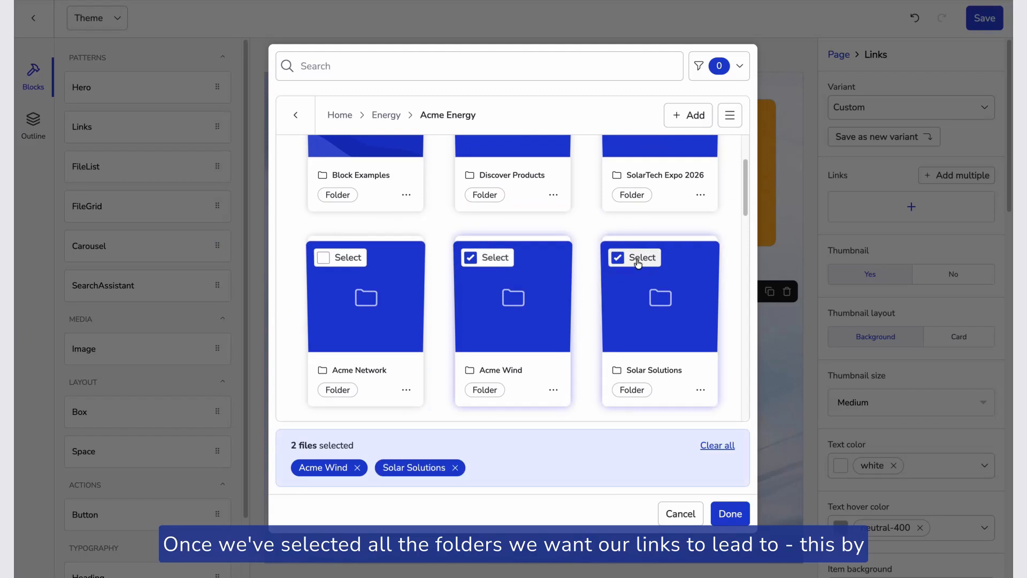
scroll(393, 312, down, 3)
click(354, 328)
scroll(354, 328, down, 1)
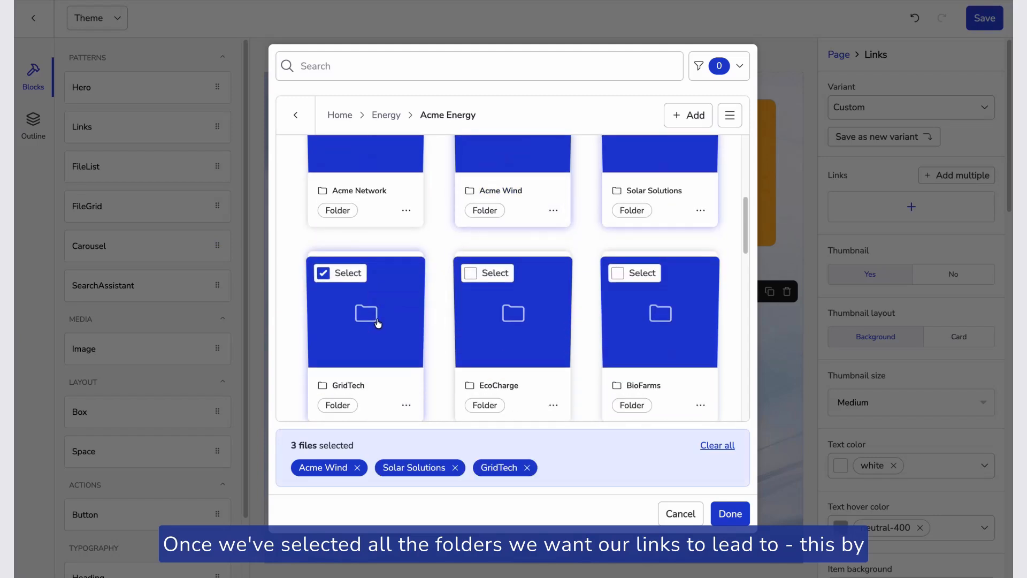
click(478, 277)
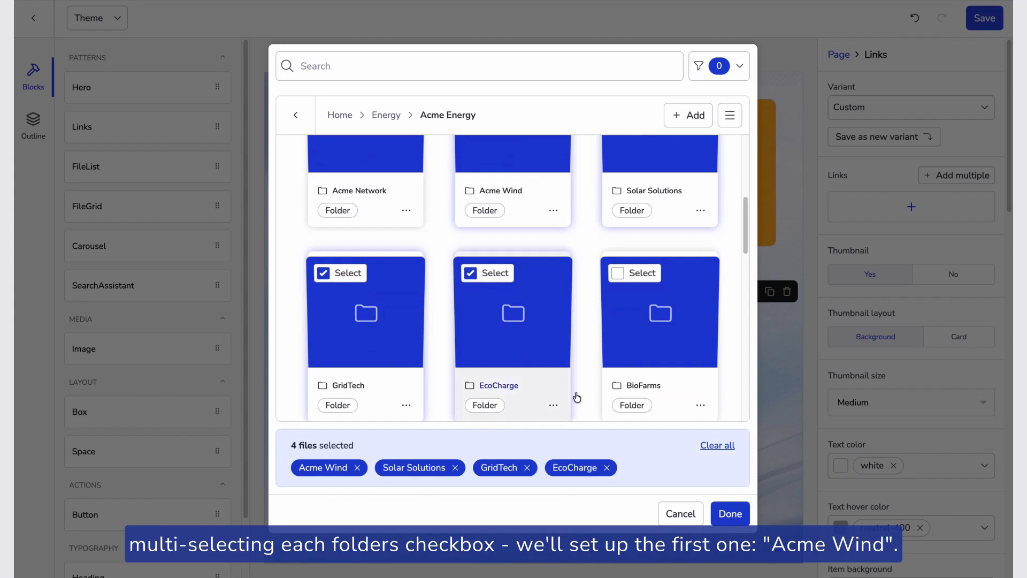
click(730, 514)
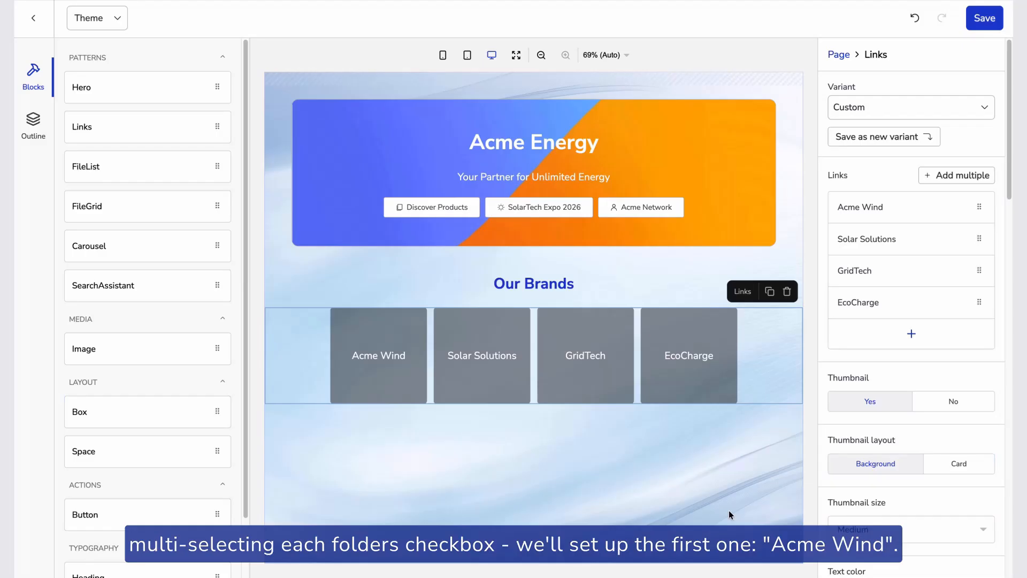
Step: Set the Wind Turbine image from the gallery's Thumbnails folder as the Acme Wind link's thumbnail
click(917, 206)
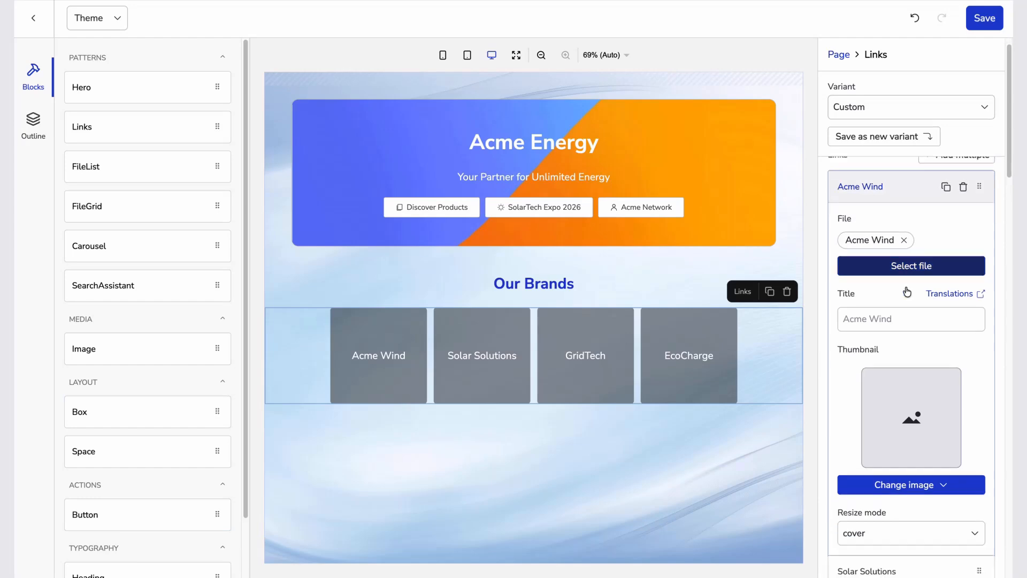
scroll(907, 291, down, 2)
click(907, 373)
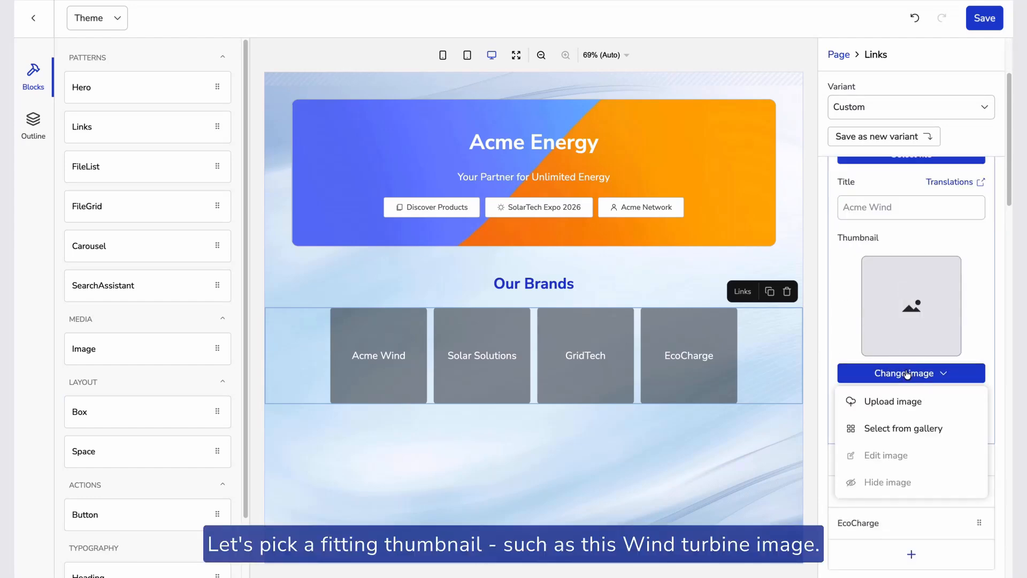
click(900, 427)
scroll(572, 330, down, 6)
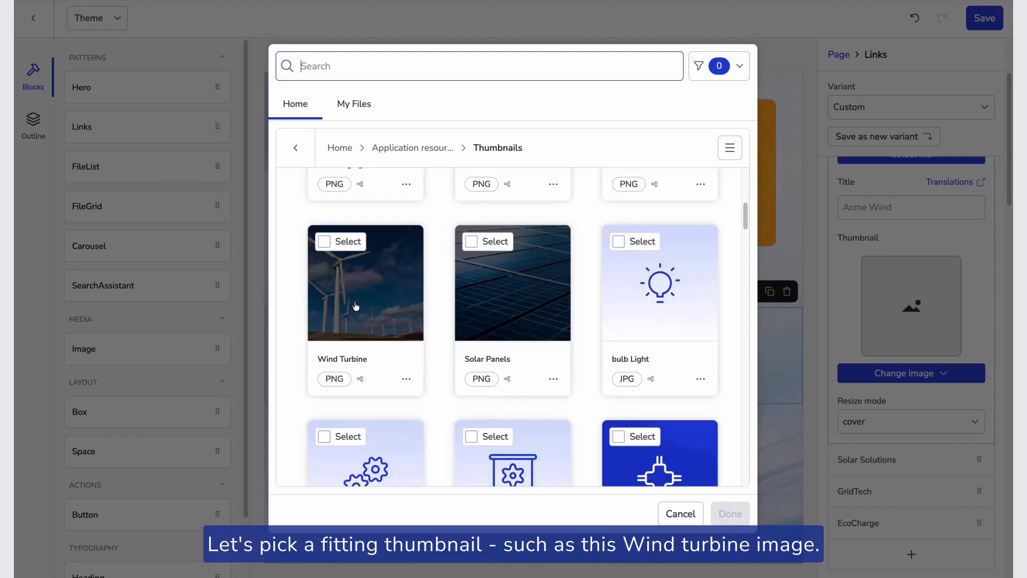
click(324, 241)
click(735, 511)
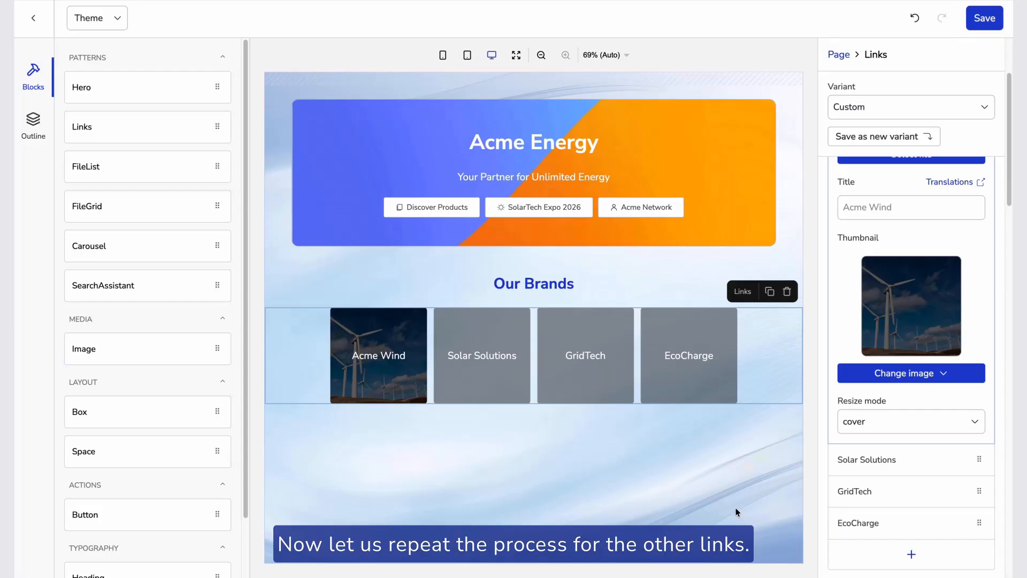
Step: Give the Solar Solutions, GridTech and EcoCharge links fitting thumbnails of solar panels, power lines and a charging station
click(901, 461)
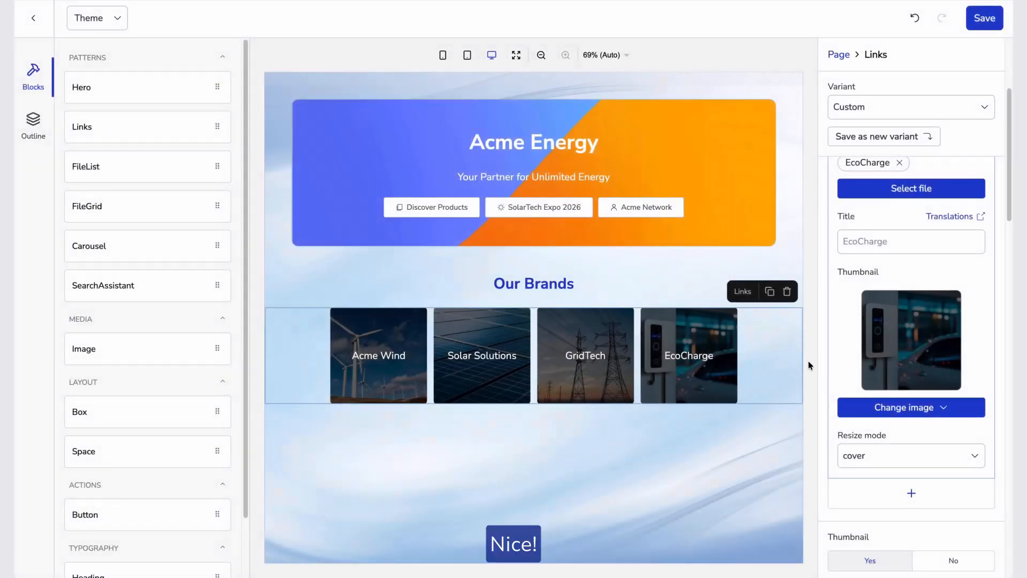
Step: Duplicate the Links block and insert a Space block between the two rows of links
click(770, 291)
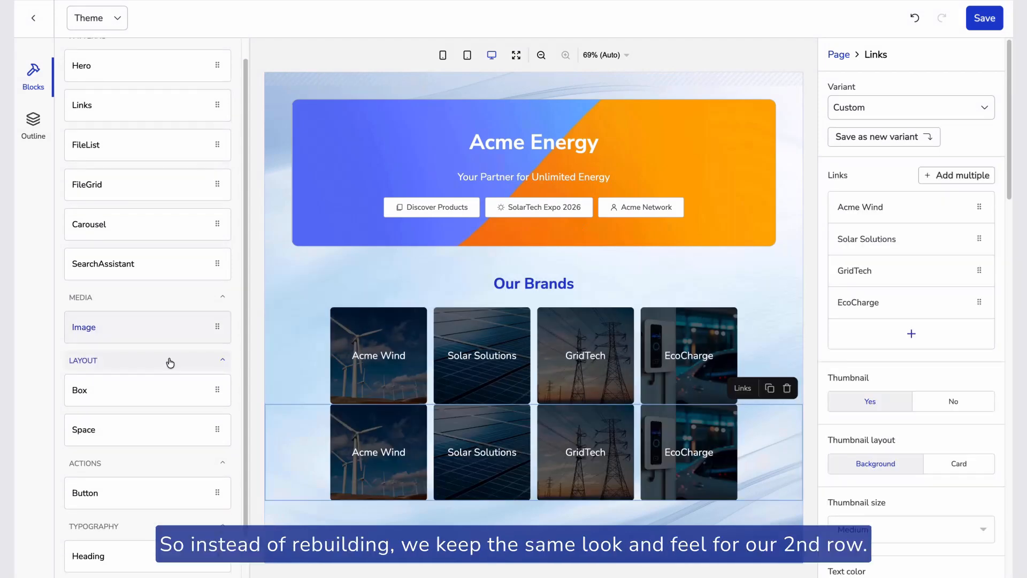
drag(115, 438, 306, 418)
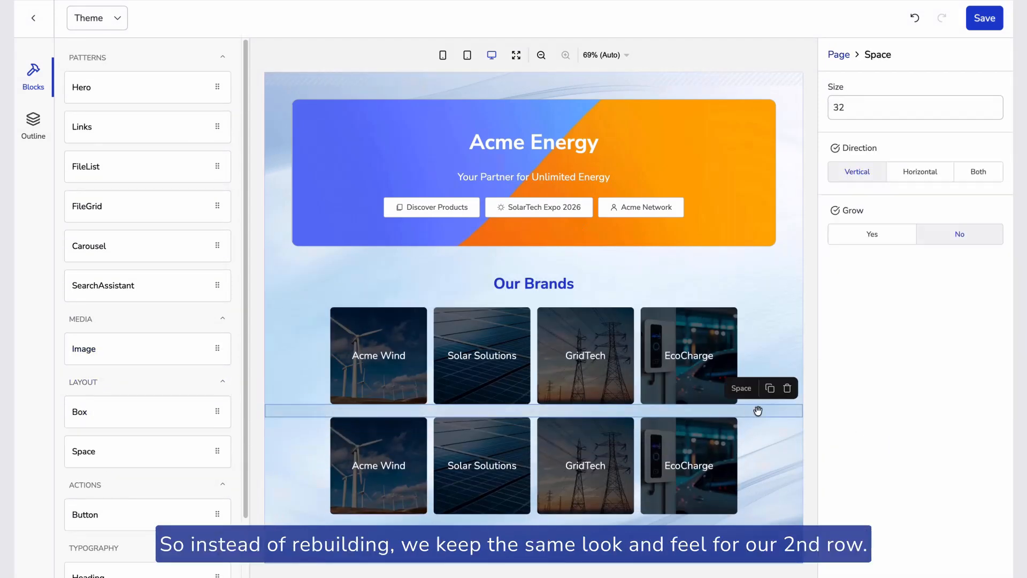
Step: Delete the EcoCharge, GridTech, Solar Solutions and Acme Wind links from the duplicated Links block
click(394, 445)
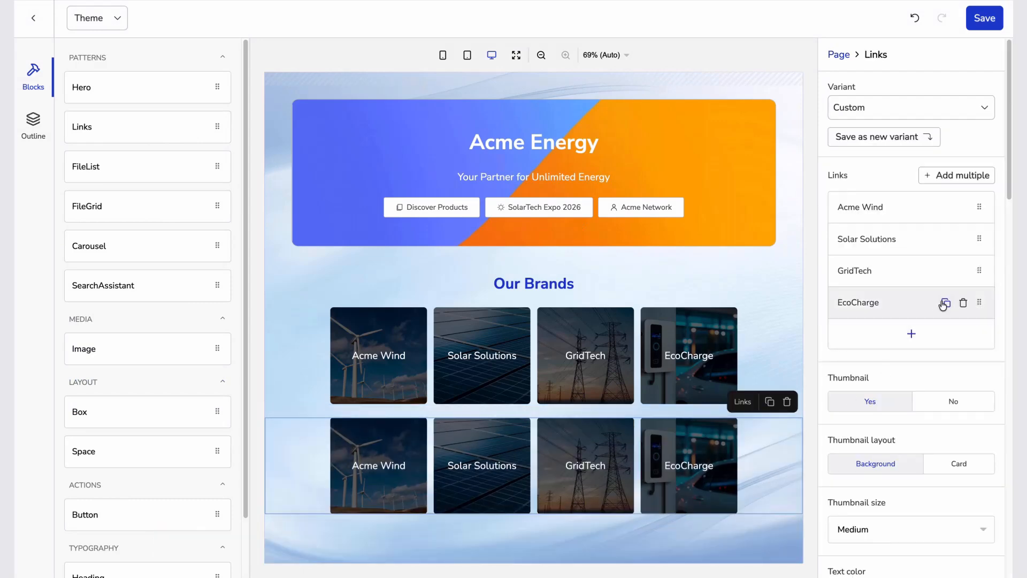
click(961, 303)
click(961, 270)
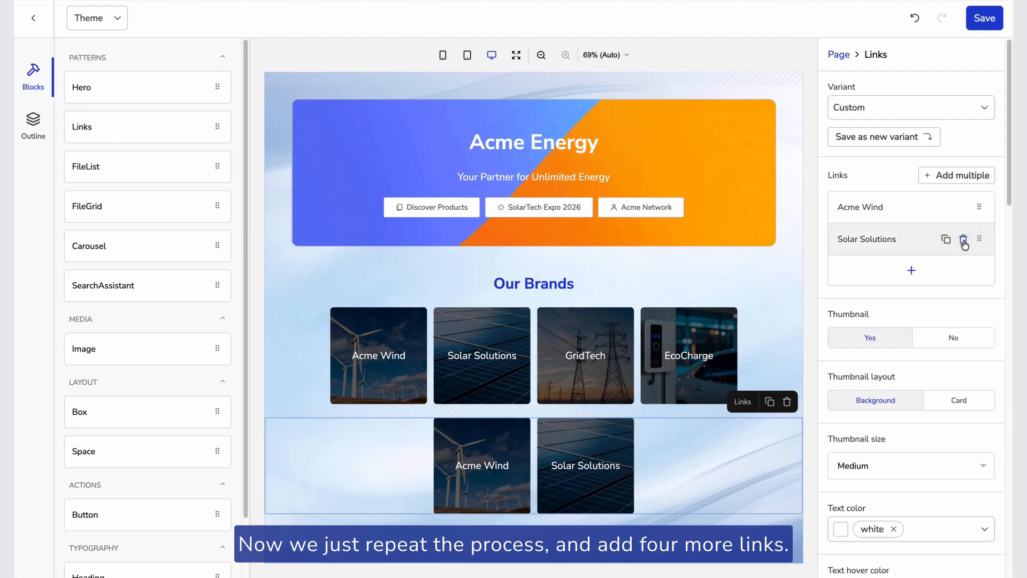
click(961, 239)
click(962, 207)
Step: Add BioFarms, TruStorage, SmartEnergy and Industrial Power links with fitting thumbnails to the second row, using Power Plant for Industrial Power
click(953, 187)
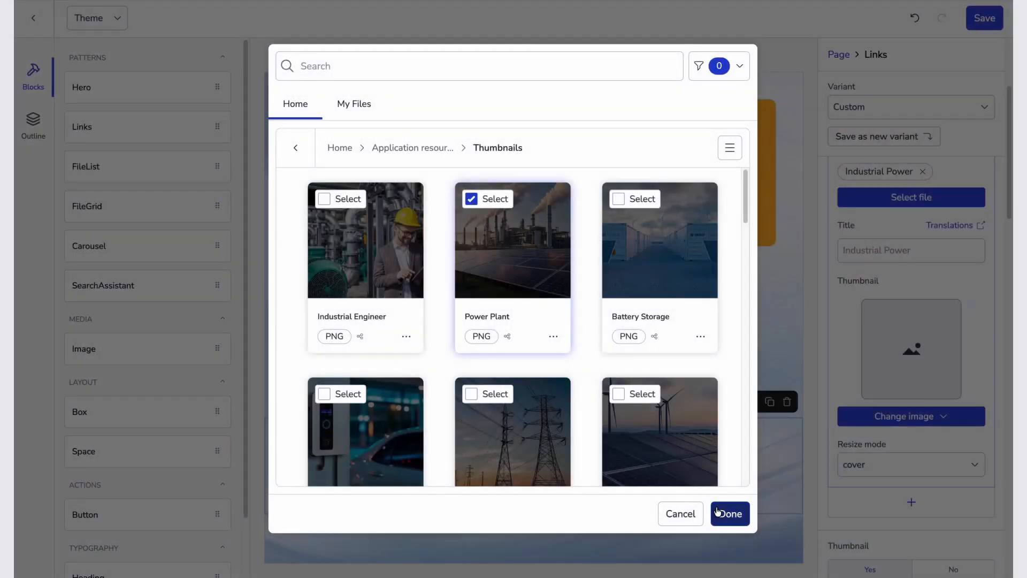
click(718, 511)
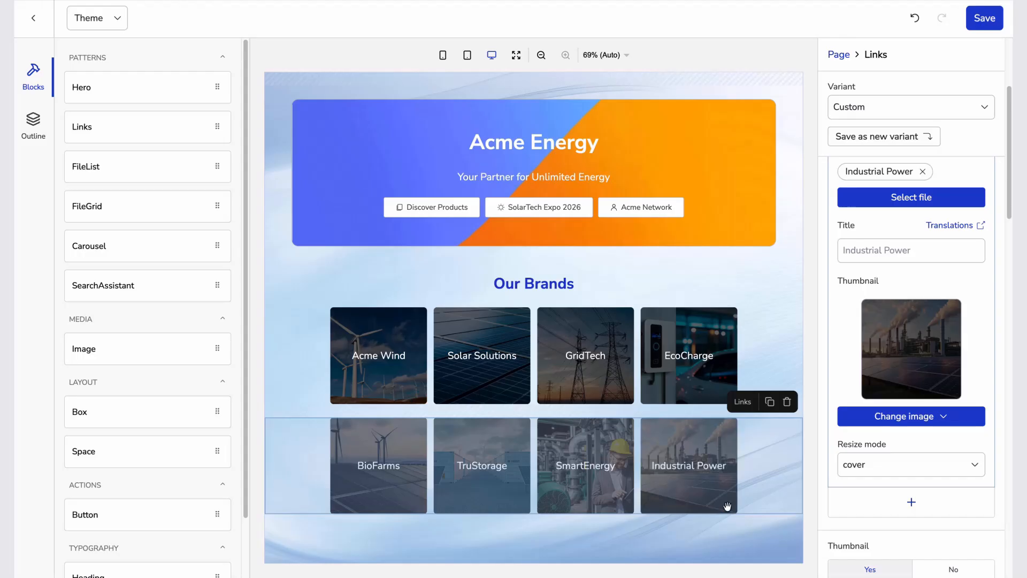
Step: Duplicate the Our Brands heading and move the copy below the second row of links
click(732, 293)
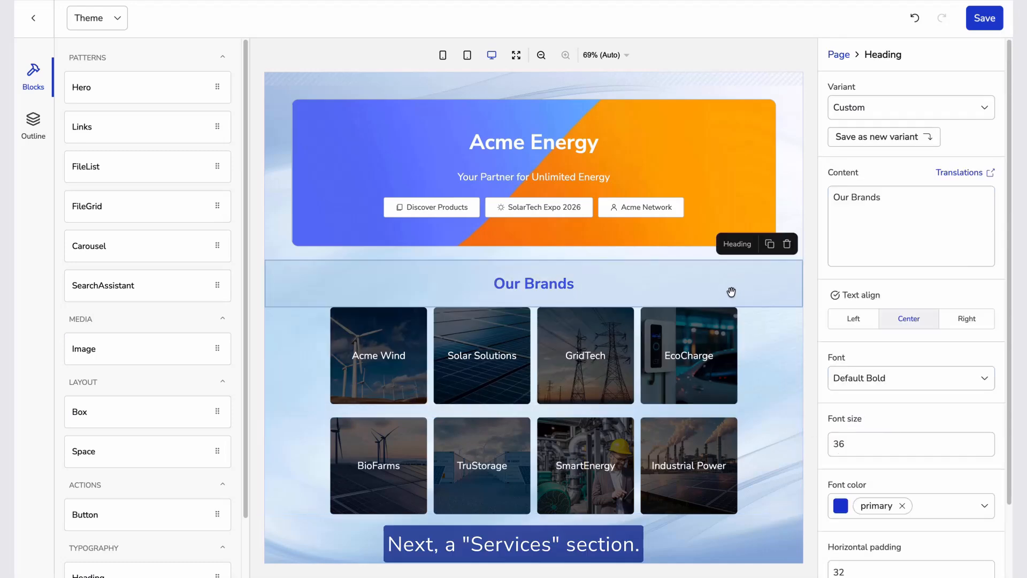
click(767, 242)
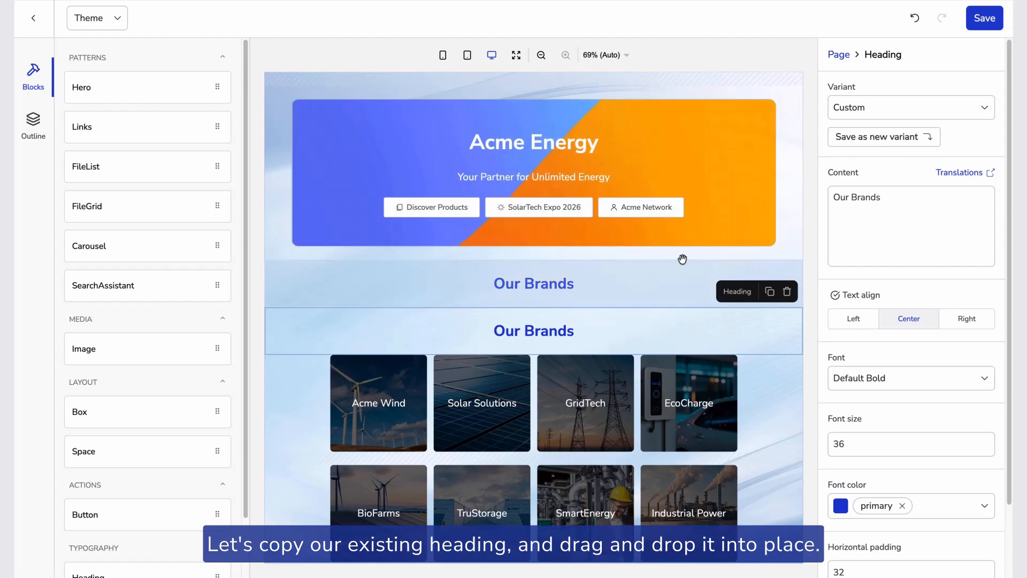
drag(632, 321, 654, 537)
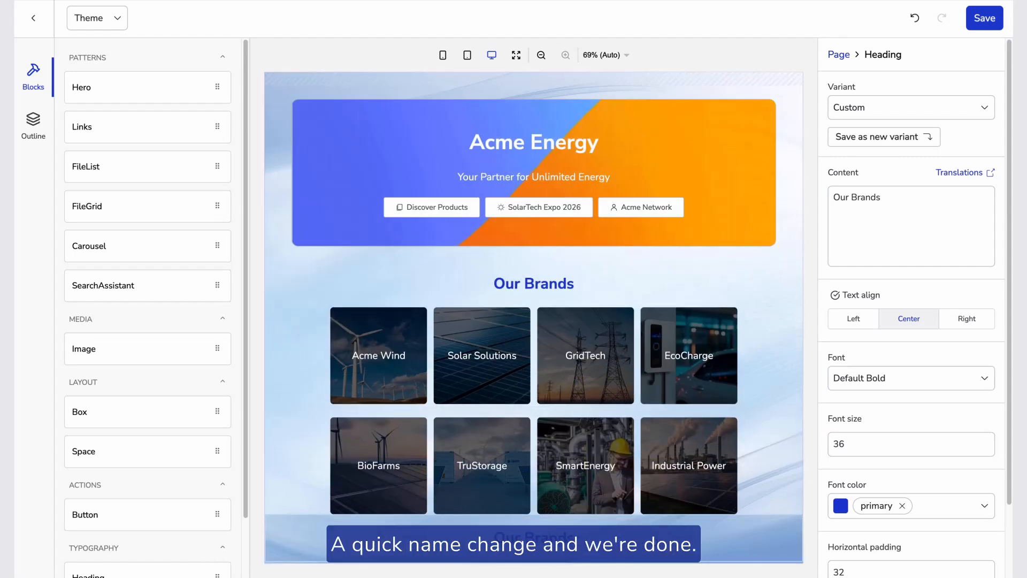
Step: Change the copied heading's content to "Our Services"
click(888, 214)
key(BackSpace)
key(BackSpace)
key(BackSpace)
key(BackSpace)
key(BackSpace)
key(BackSpace)
text(Services)
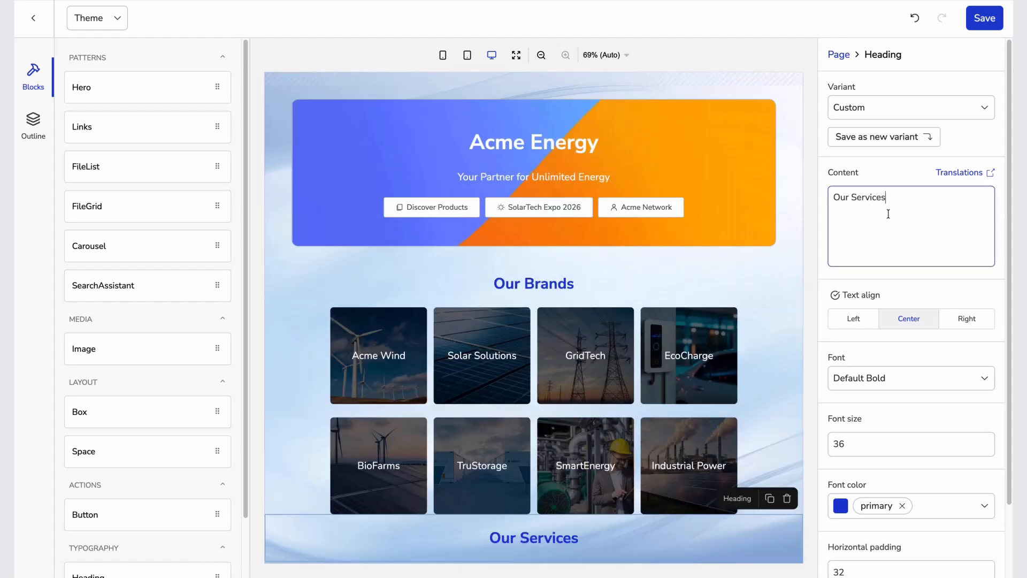
scroll(819, 292, down, 1)
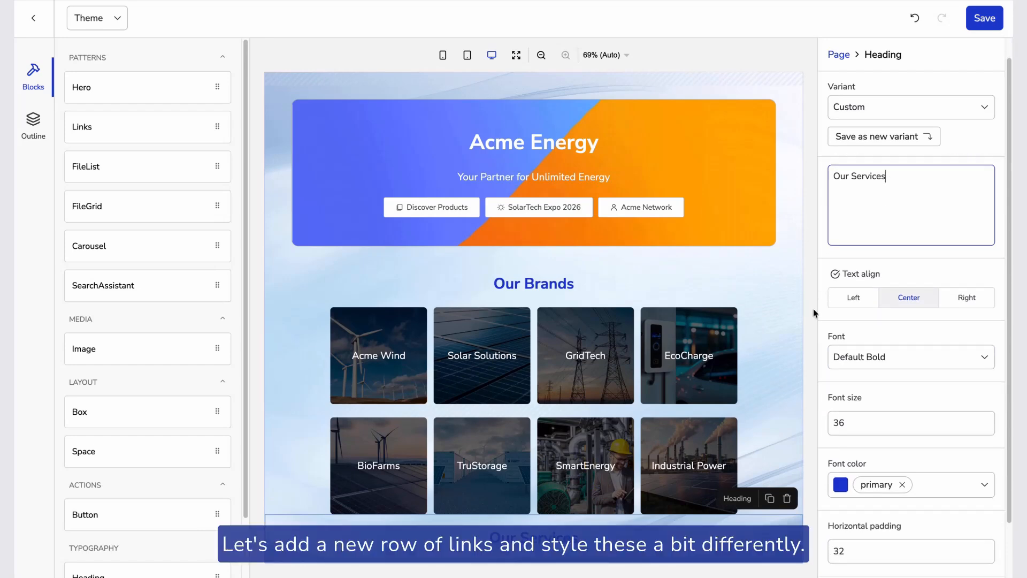
Step: Add a Links block below the Our Services heading and switch it to the Custom variant
drag(115, 125, 539, 563)
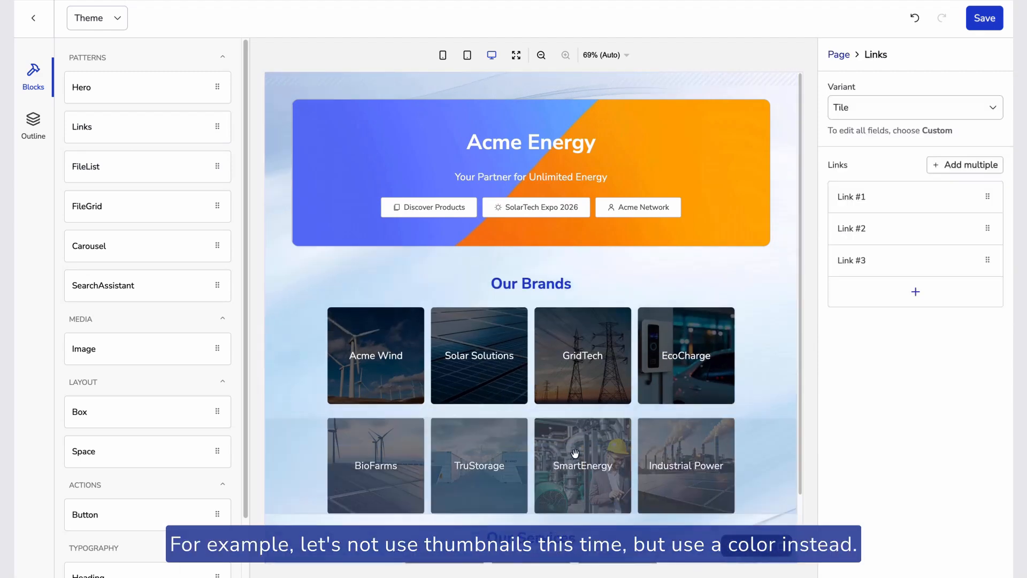
scroll(585, 446, down, 2)
scroll(873, 221, down, 3)
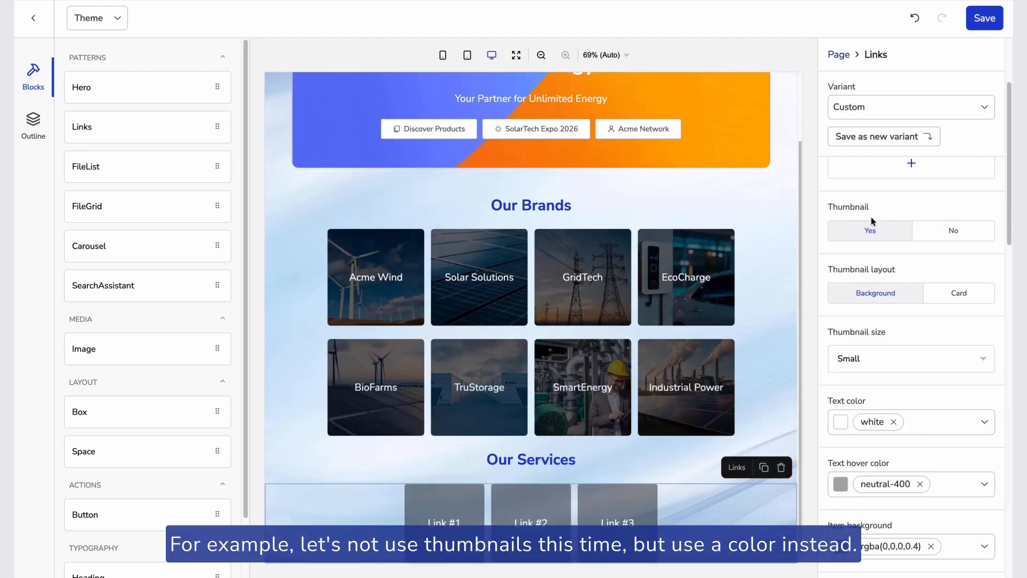
Step: Turn off thumbnails for the services Links block, set its item background to primary and its item gap to 12
click(955, 230)
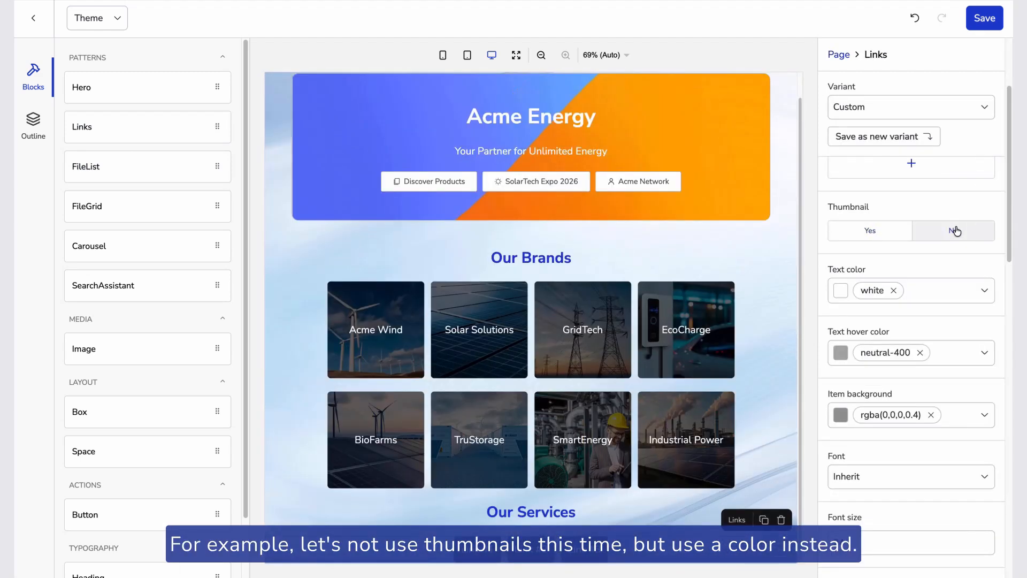
click(841, 415)
click(845, 298)
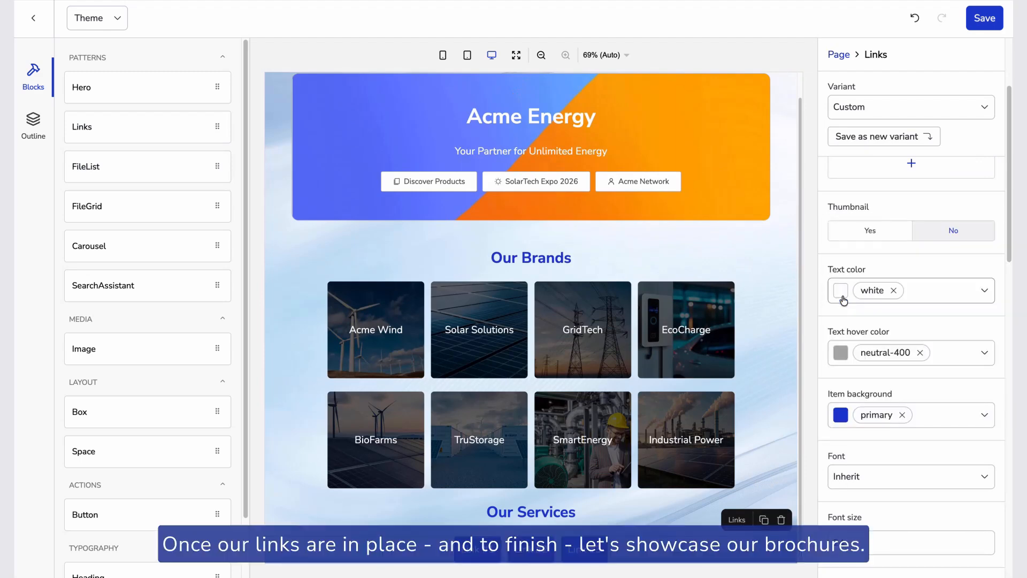
scroll(883, 426, down, 10)
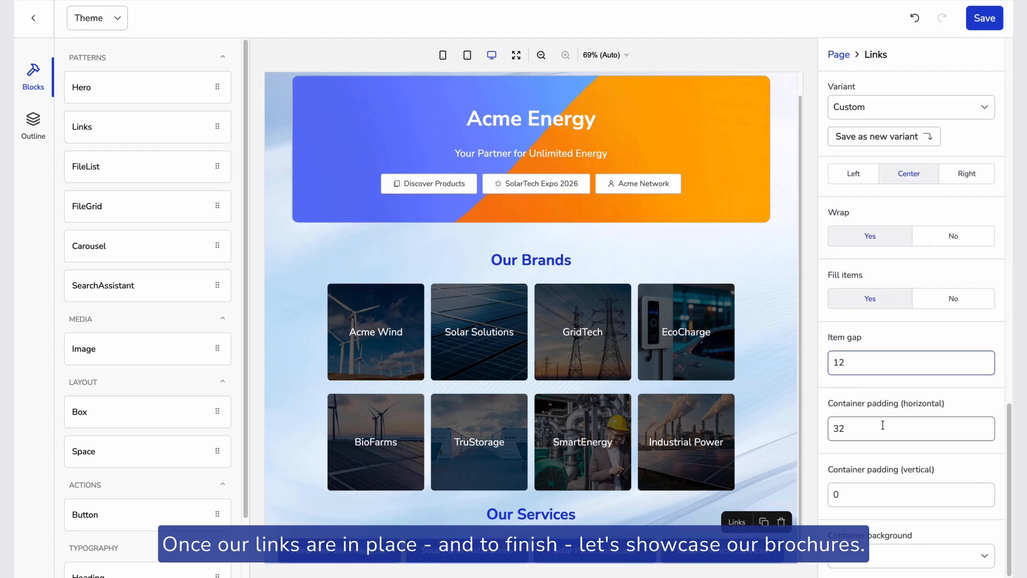
Step: Place a copy of the Our Services heading below the service links and change its content to "Explore Acme Energy Solutions Brochures"
click(695, 508)
scroll(761, 476, down, 1)
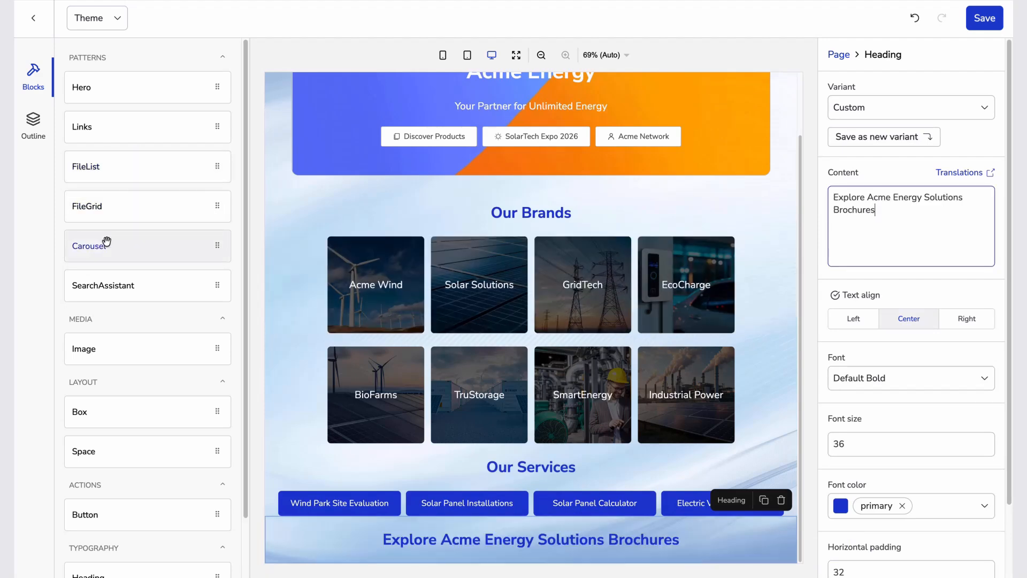
Step: Add a Carousel block below the brochures heading and a Space block beneath the carousel
drag(106, 241, 546, 374)
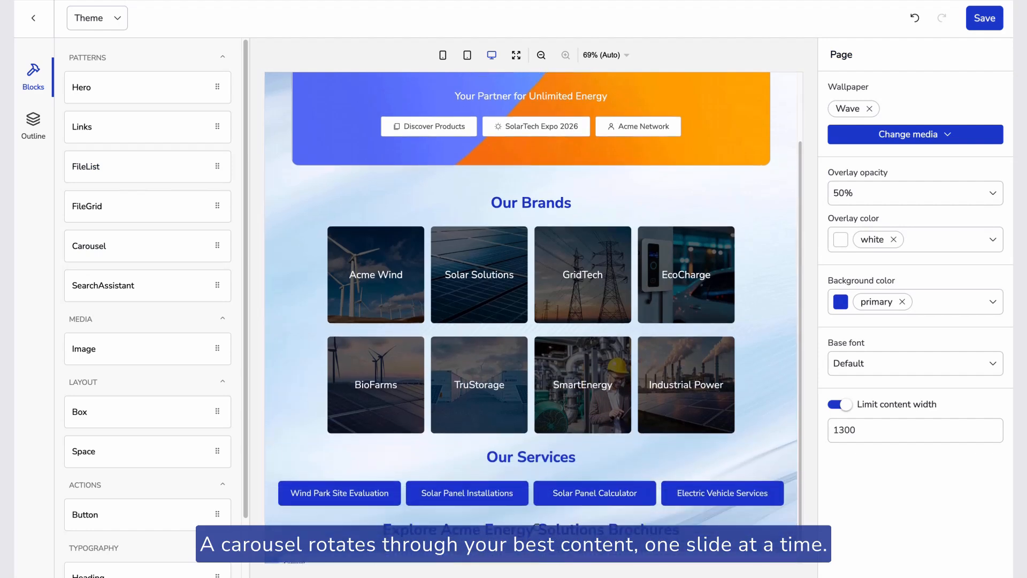
scroll(504, 493, down, 3)
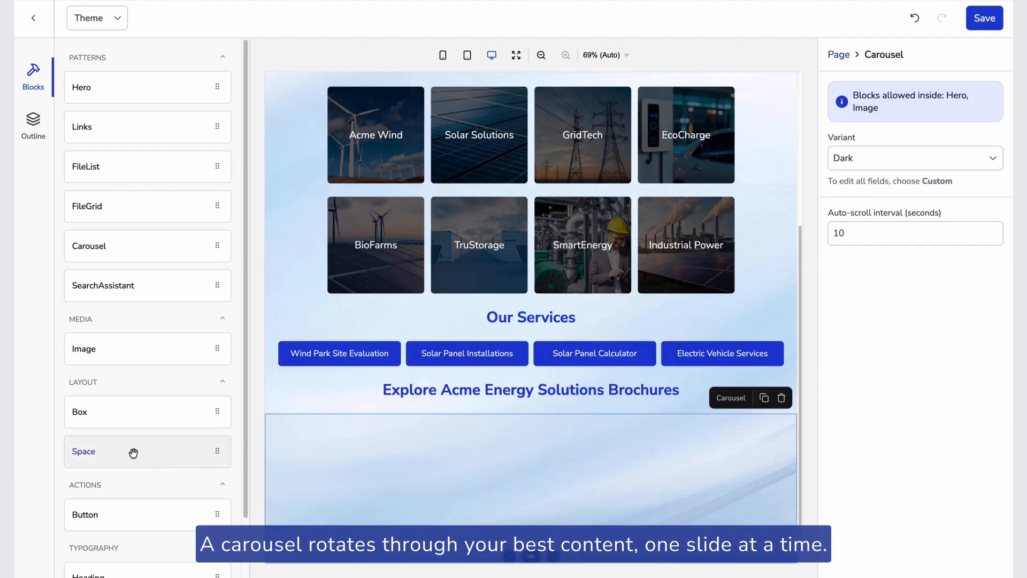
drag(133, 453, 465, 559)
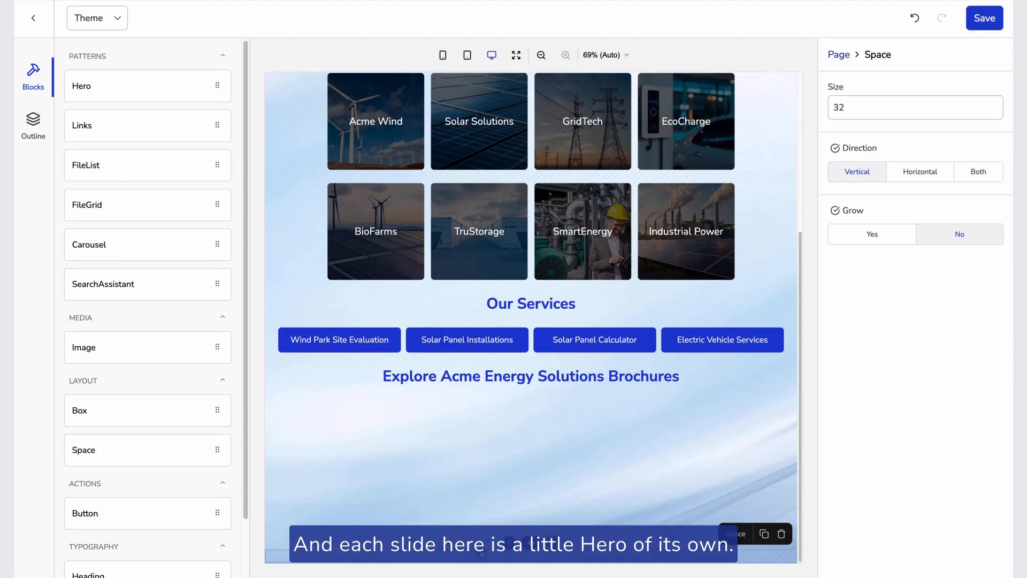
Step: Add a Hero slide to the carousel titled "Wind Park Systems" with the Wind Turbine Close-up media, a description and an "Open presentation" button
click(581, 484)
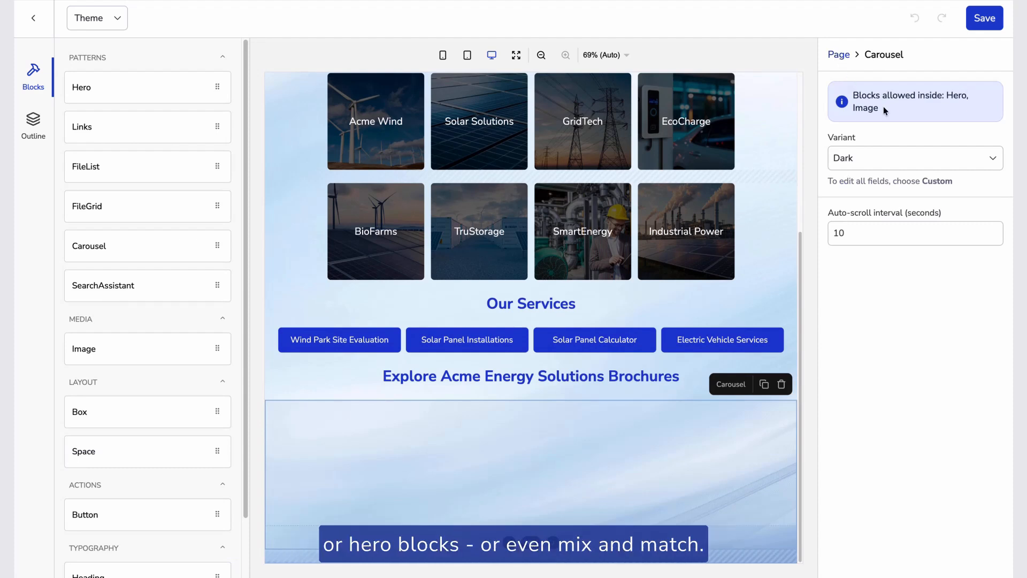
drag(135, 94, 562, 483)
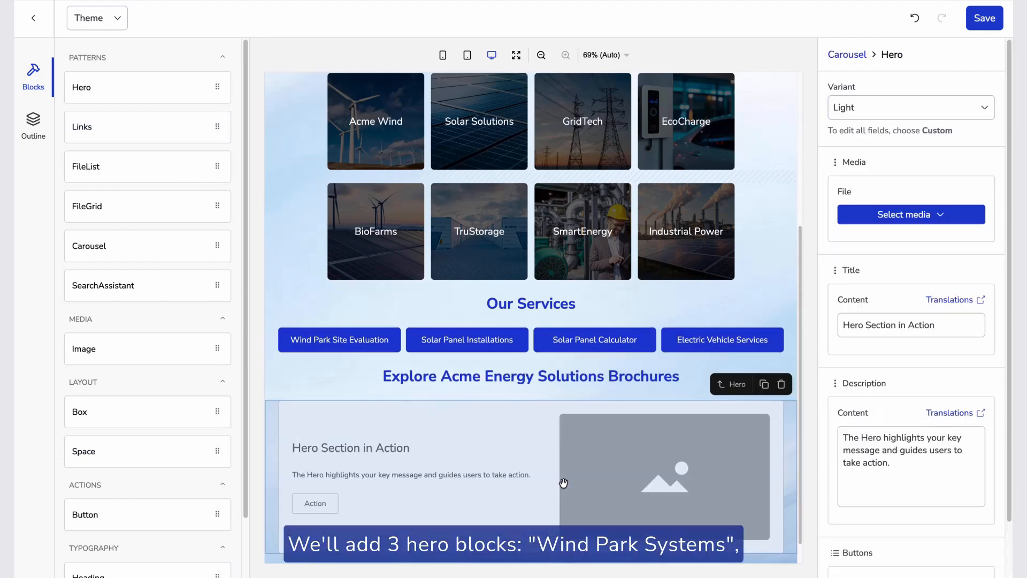
click(910, 214)
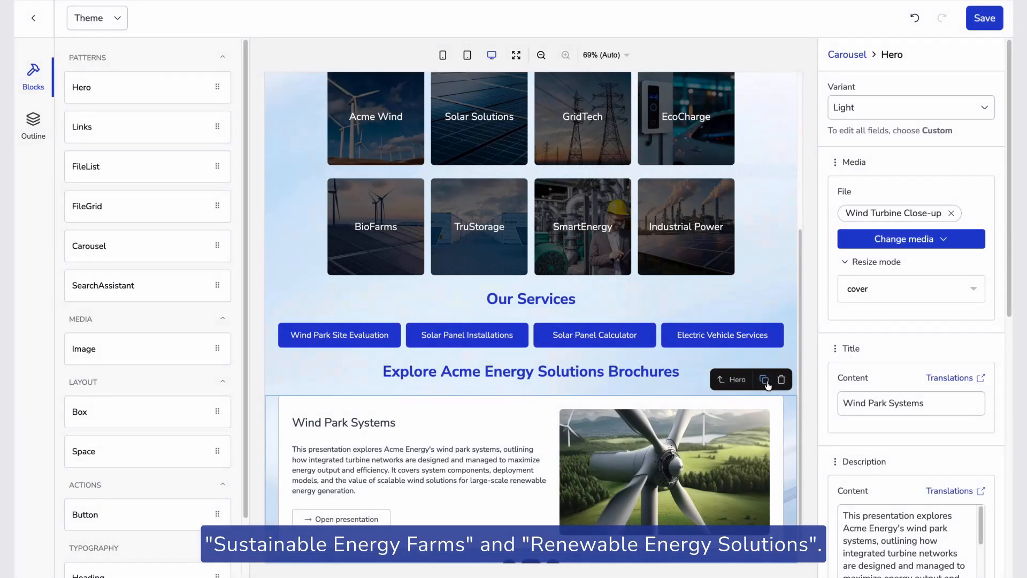
Step: Duplicate the Hero slide for "Sustainable Energy Farms" and "Renewable Energy Solutions", giving each its own image, description and "Open presentation" button
scroll(570, 427, down, 1)
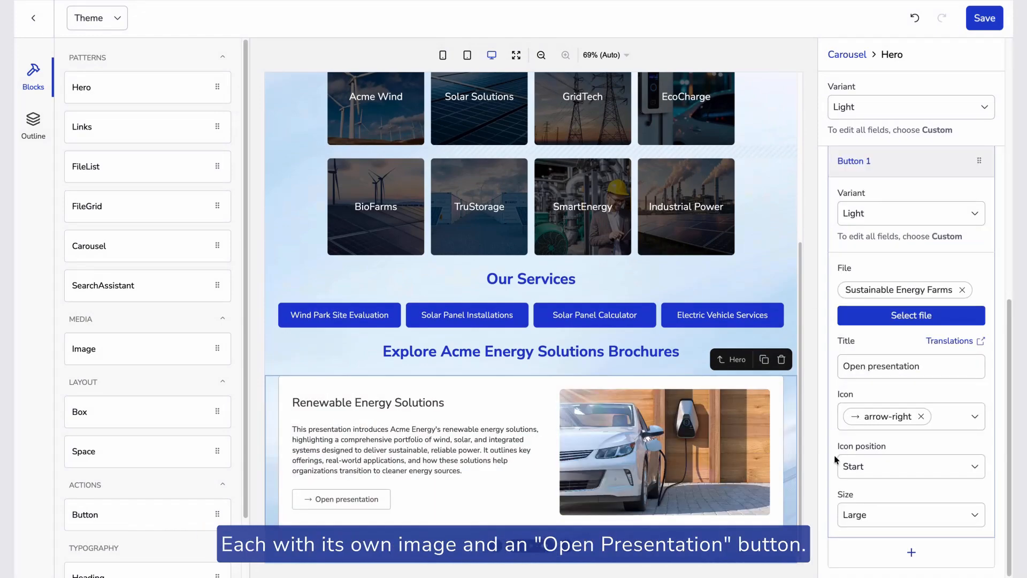
scroll(699, 480, up, 5)
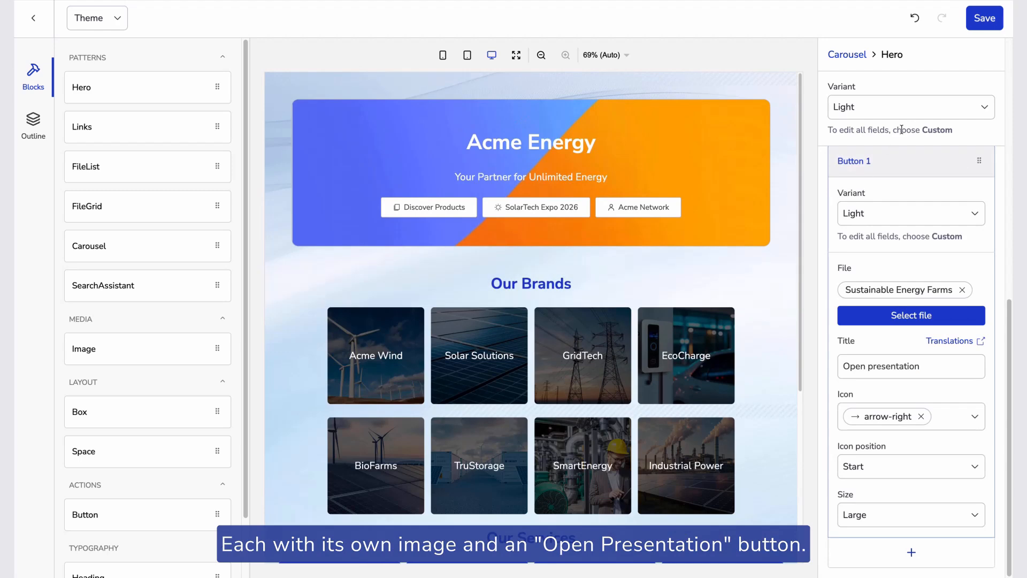
Step: Save the Acme Energy page layout and turn off edit mode to open the live page
click(983, 22)
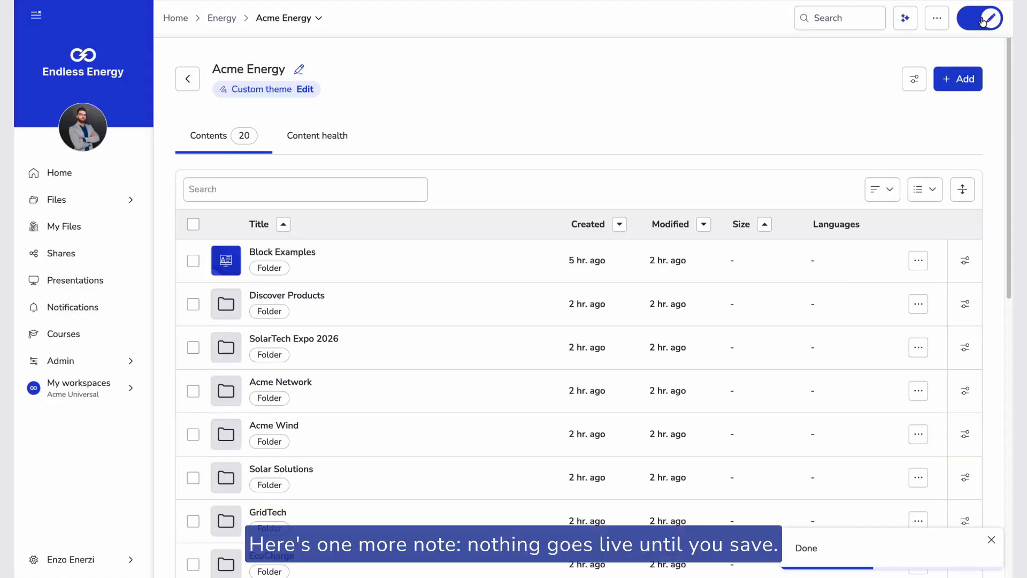
click(983, 22)
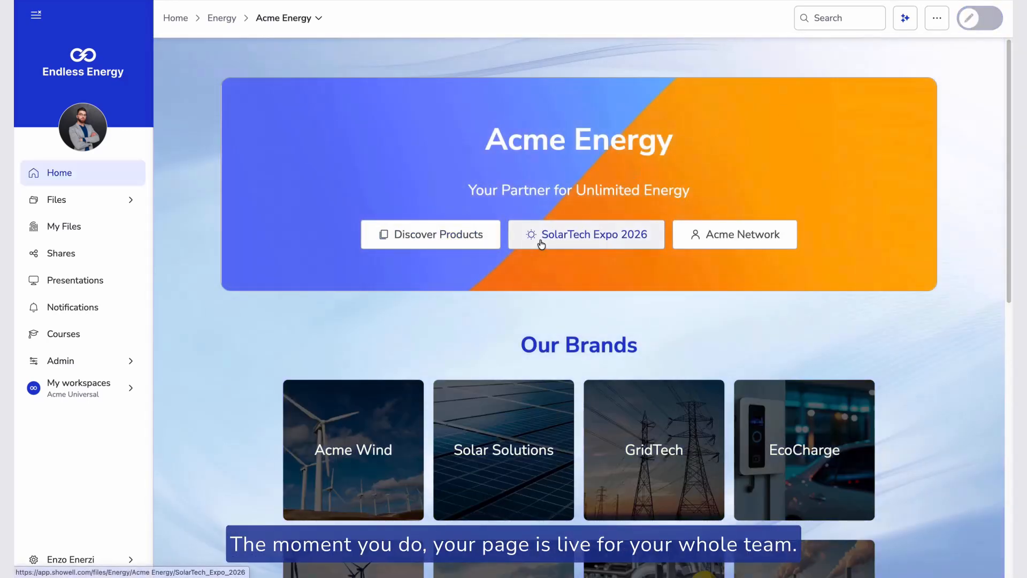
Step: Review the live Acme Energy page from the Hero through the brands and services links to the brochures carousel
scroll(584, 239, down, 5)
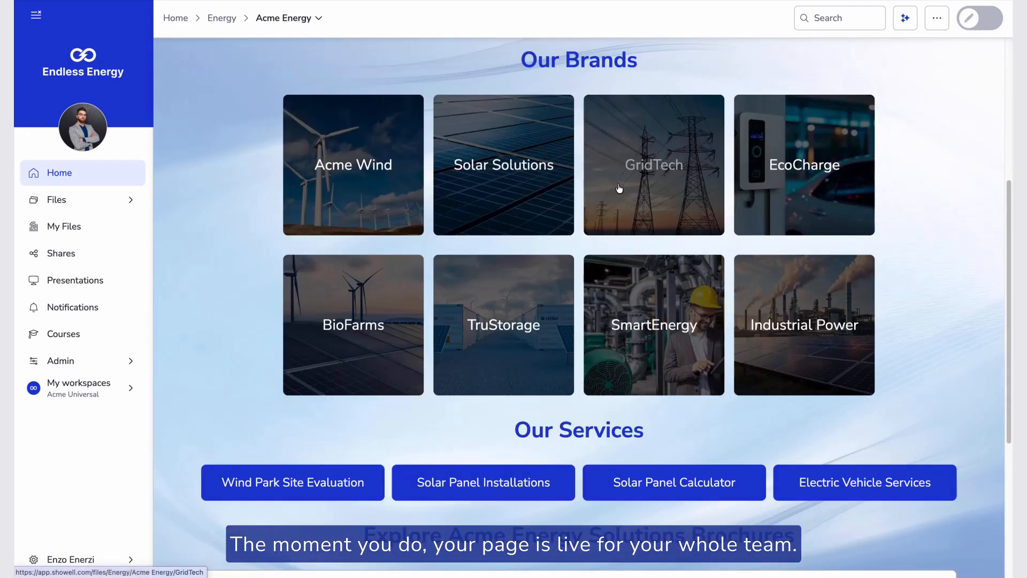
scroll(559, 263, down, 2)
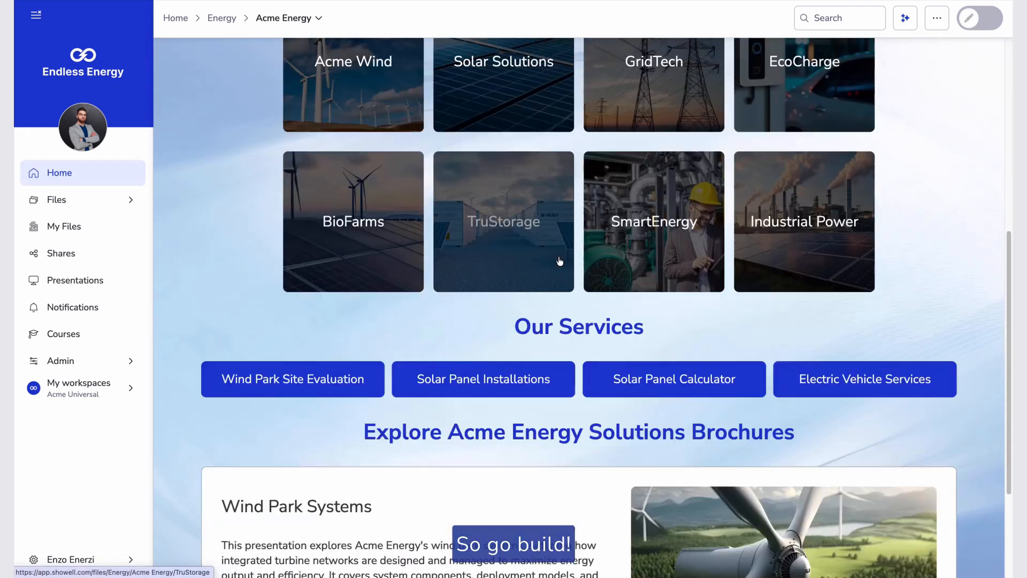
scroll(498, 293, down, 1)
scroll(468, 326, down, 2)
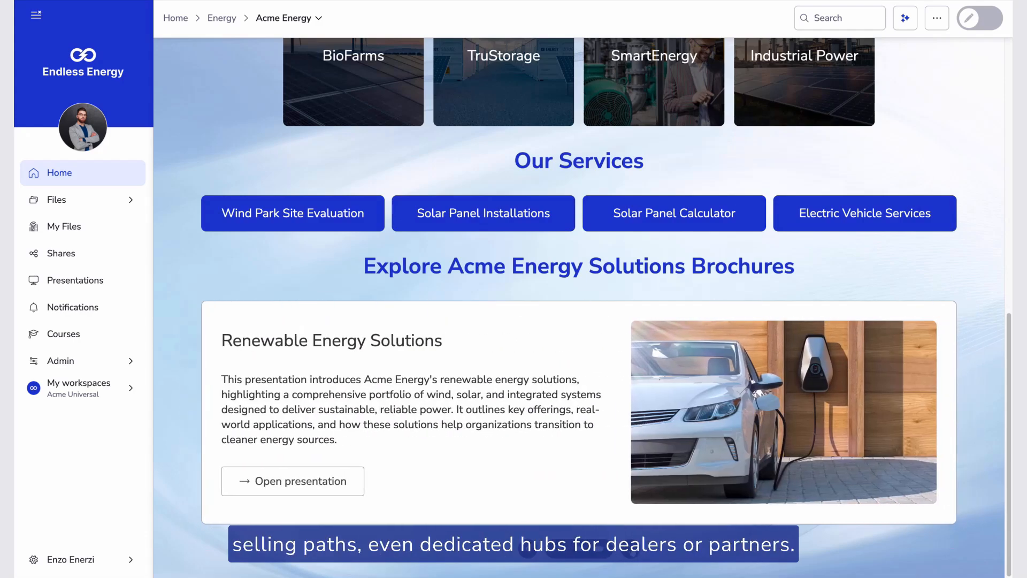
scroll(579, 299, up, 5)
scroll(579, 300, up, 5)
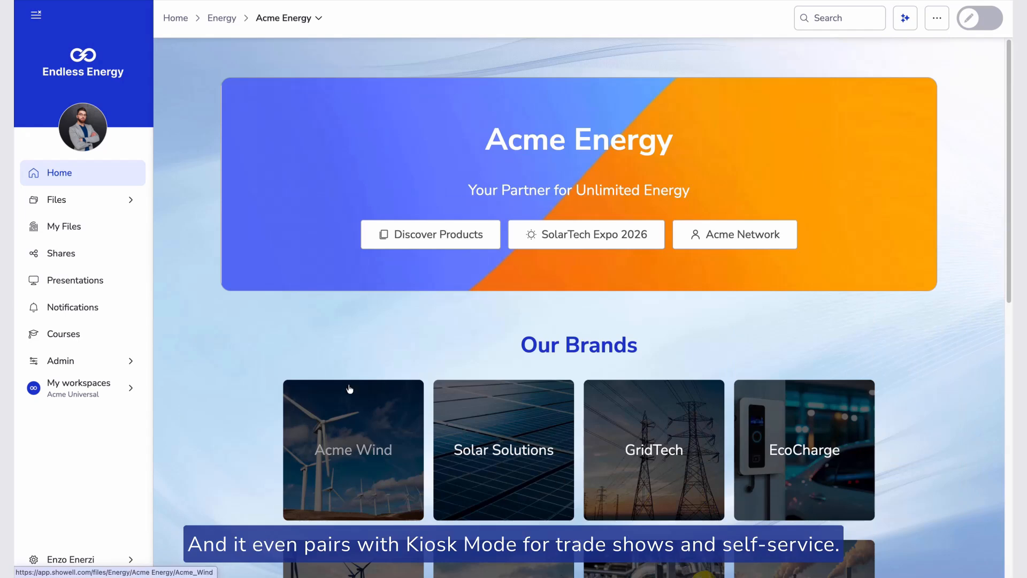